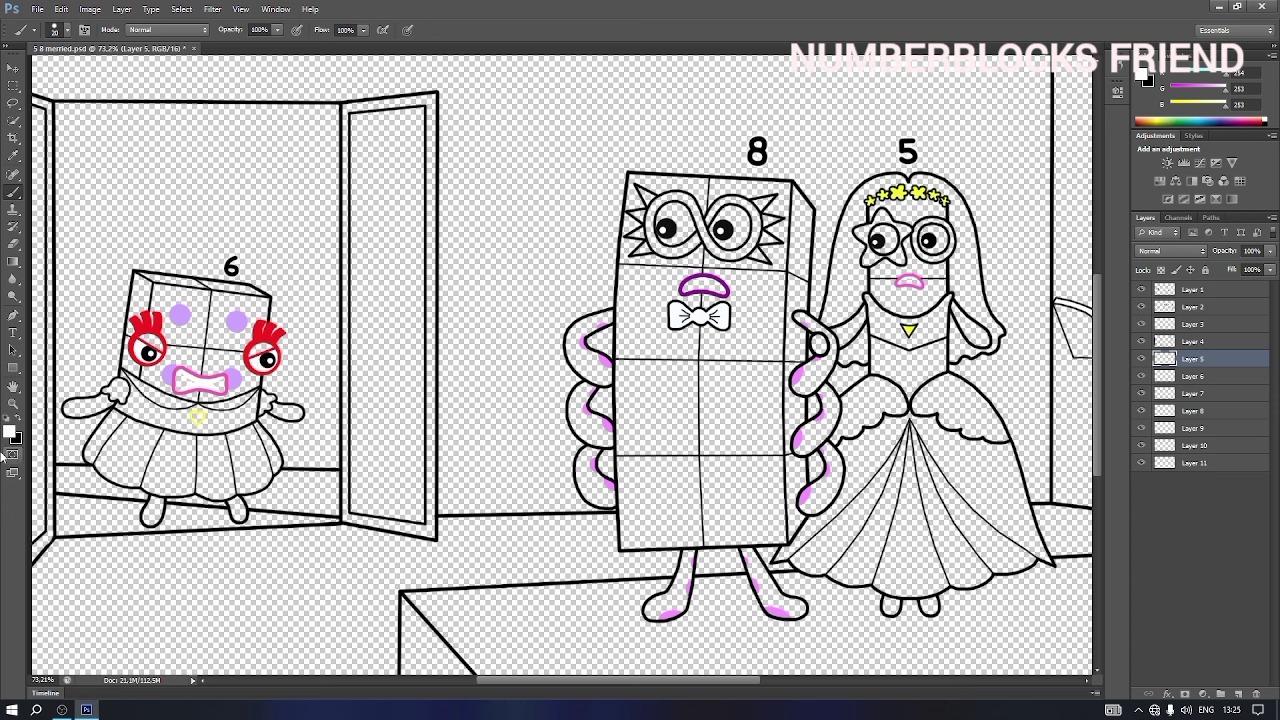
- Paint black around the teeth in character 6's mouth and colour its eyelids crimson red on Layer 6
key(x)
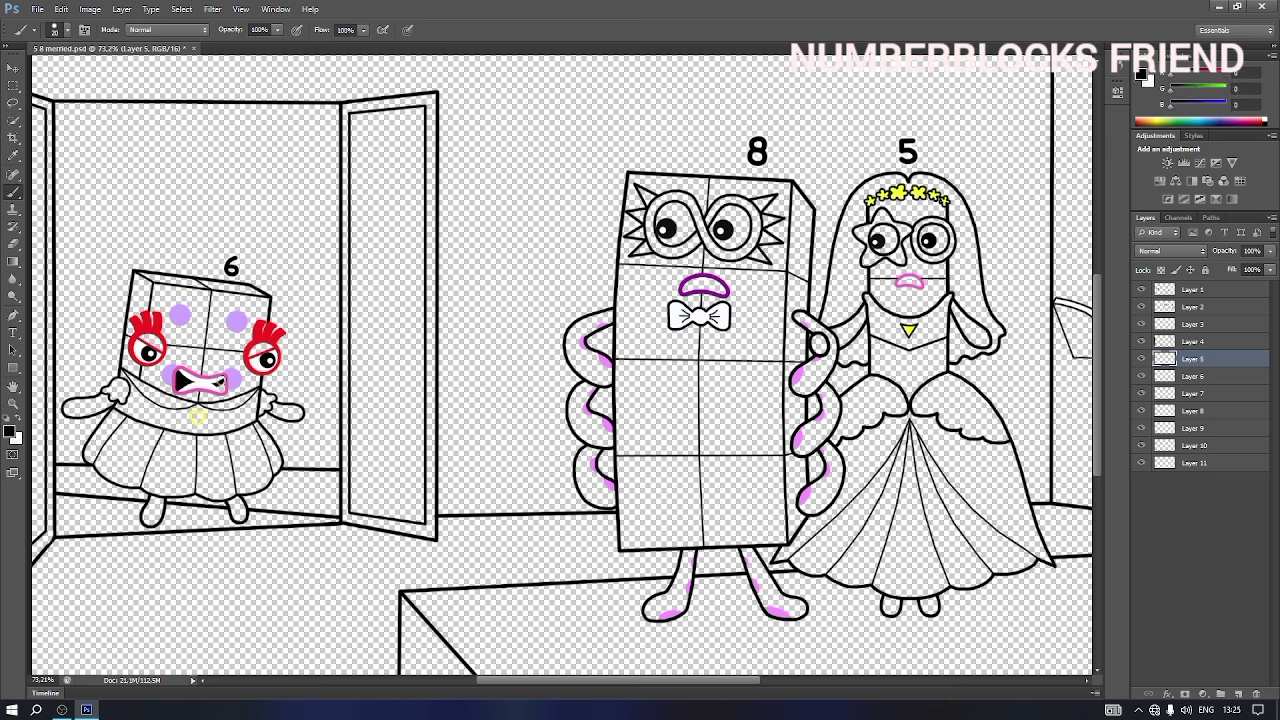
key(x)
click(9, 430)
click(1038, 79)
click(1214, 73)
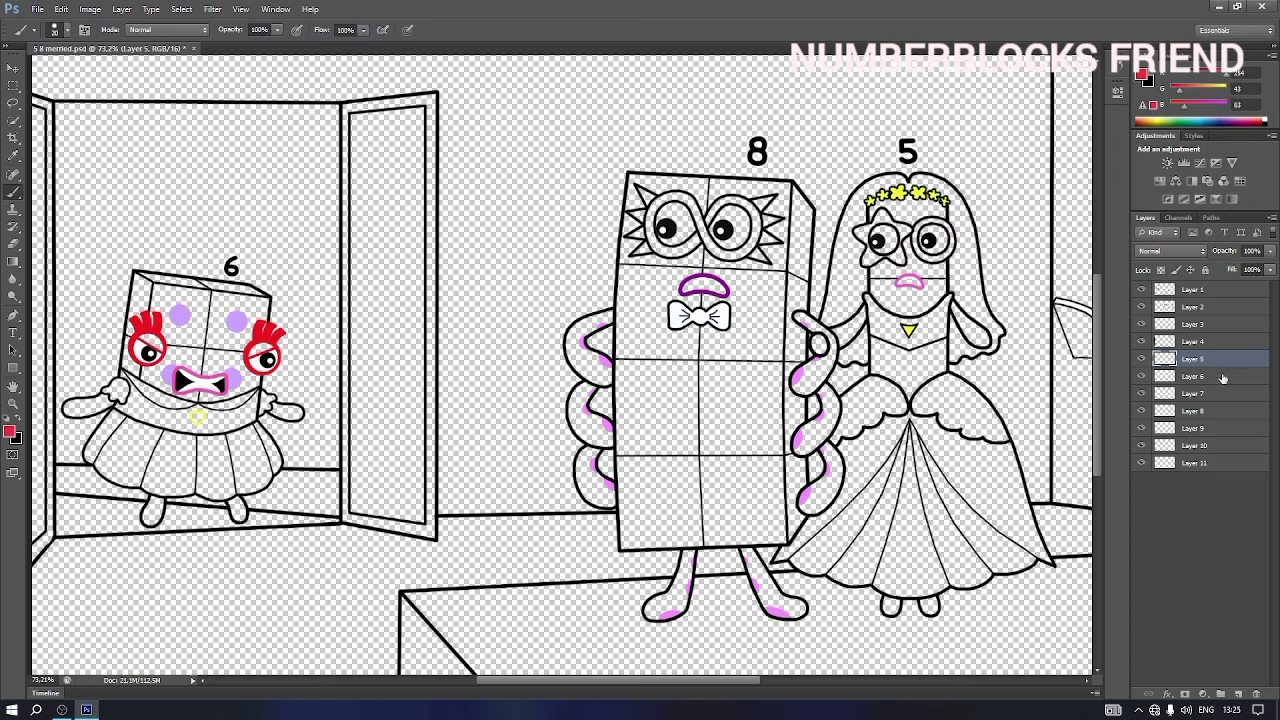
click(1223, 376)
drag(138, 336, 156, 340)
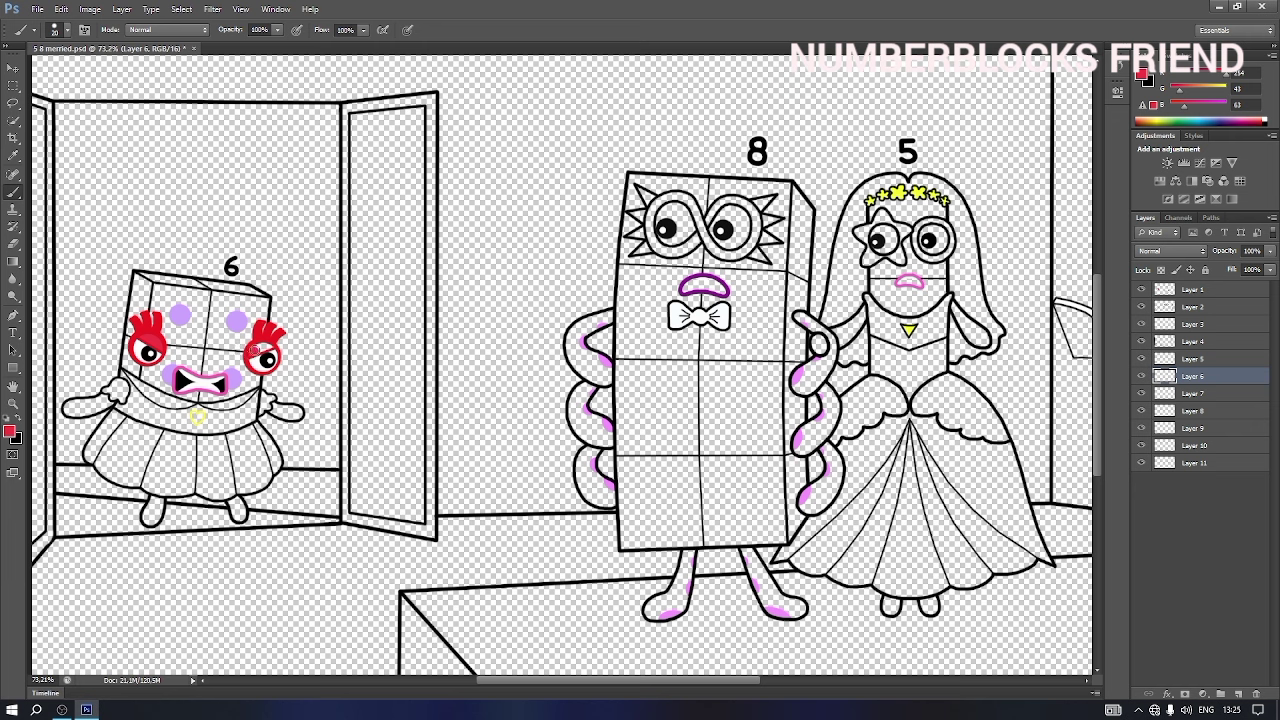
drag(254, 351, 268, 348)
- Paint character 6's arms and feet dark red on Layer 6
click(1142, 75)
click(1069, 98)
click(1214, 72)
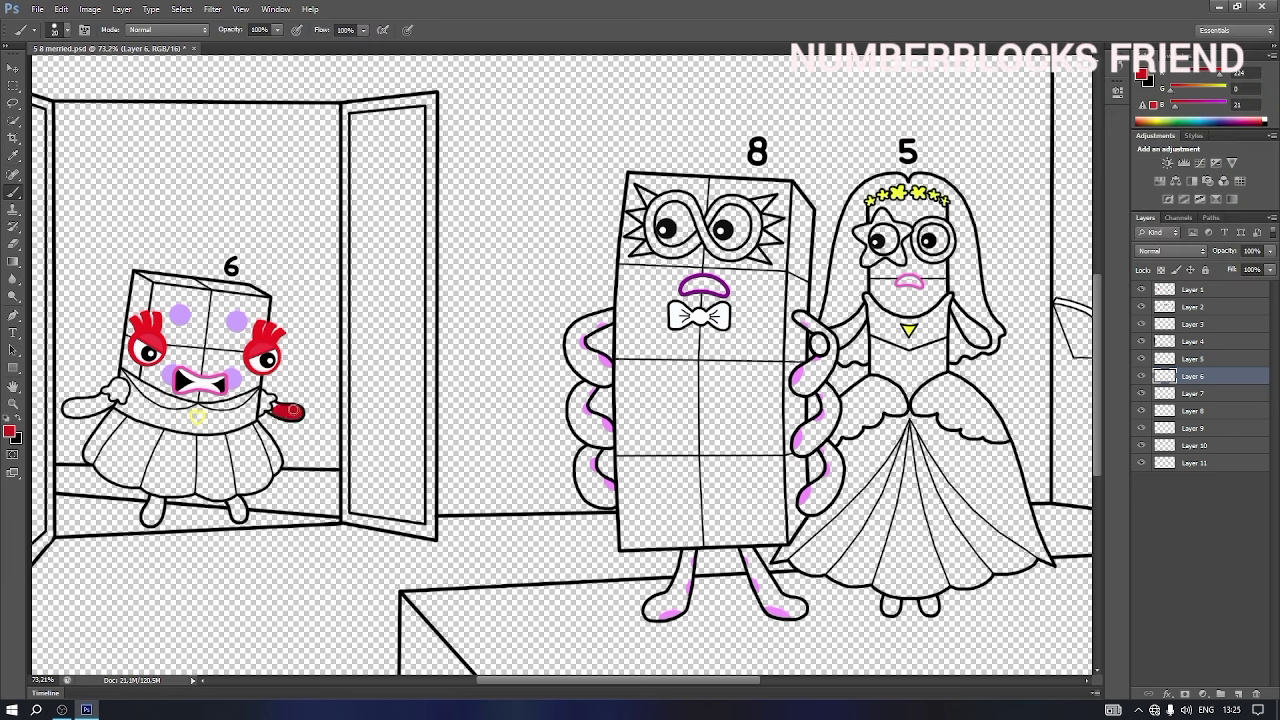
right_click(297, 409)
click(321, 441)
drag(279, 407, 274, 405)
right_click(105, 397)
key(Return)
drag(100, 398, 90, 399)
drag(152, 503, 147, 510)
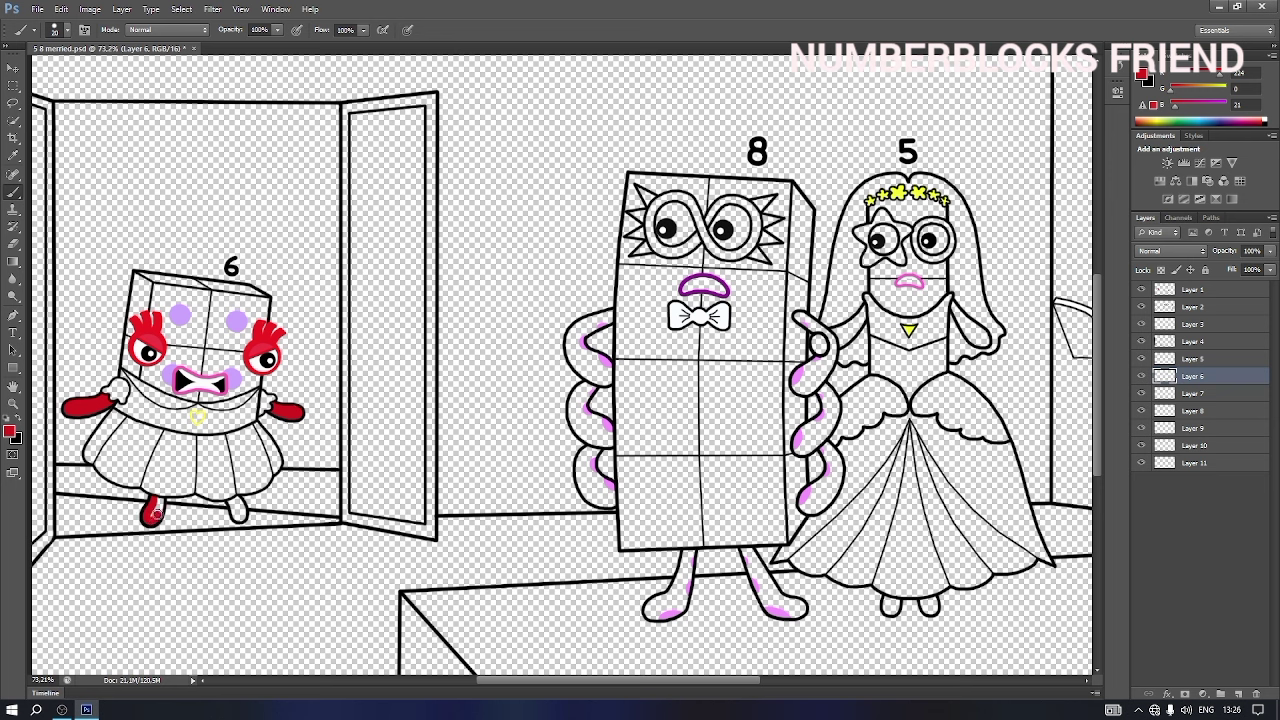
drag(238, 506, 234, 505)
- Choose a vivid violet and line the inner edges of character 6's block body with it on Layer 7
alt+click(240, 321)
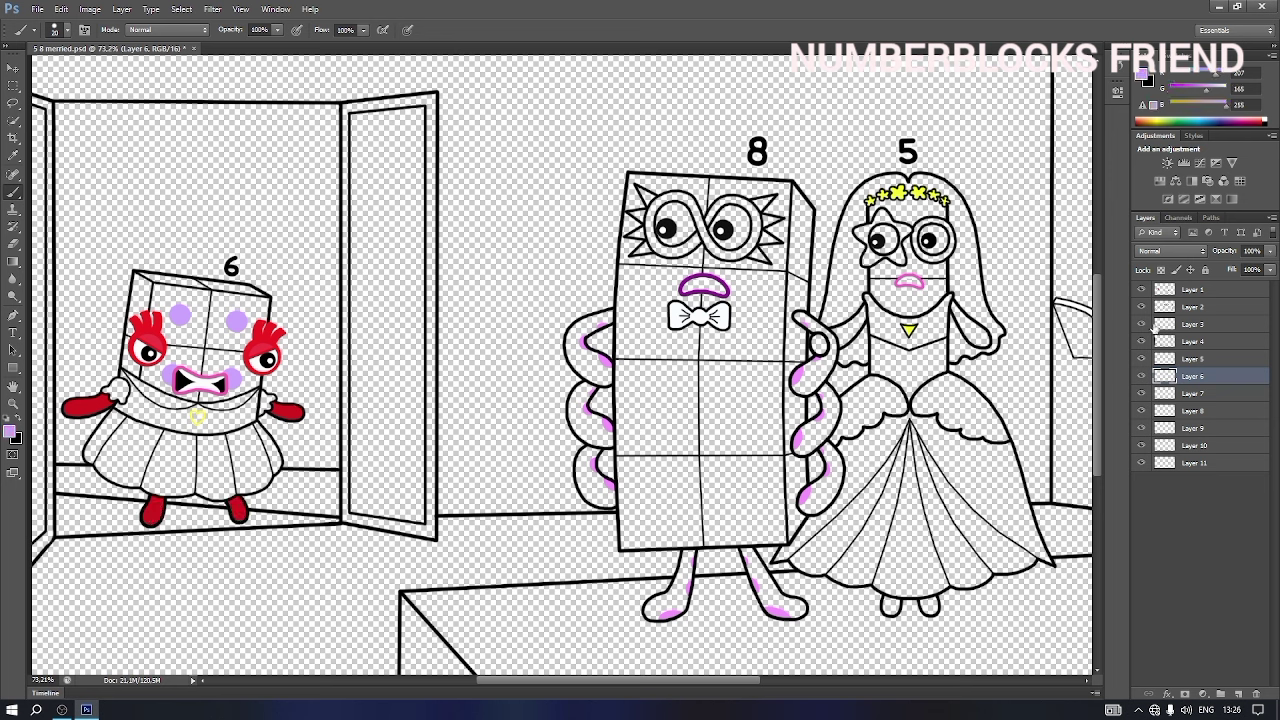
click(1142, 75)
click(1065, 79)
click(1210, 63)
click(1186, 393)
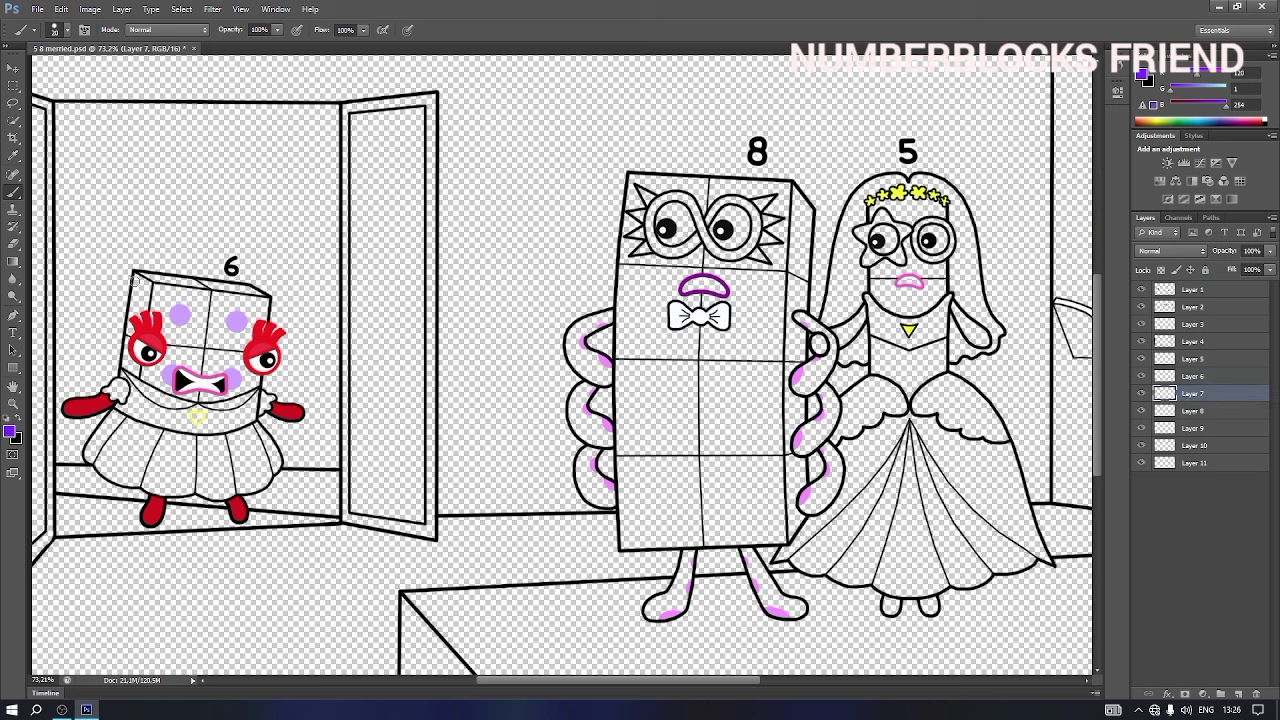
shift+click(248, 288)
shift+click(265, 299)
shift+click(256, 383)
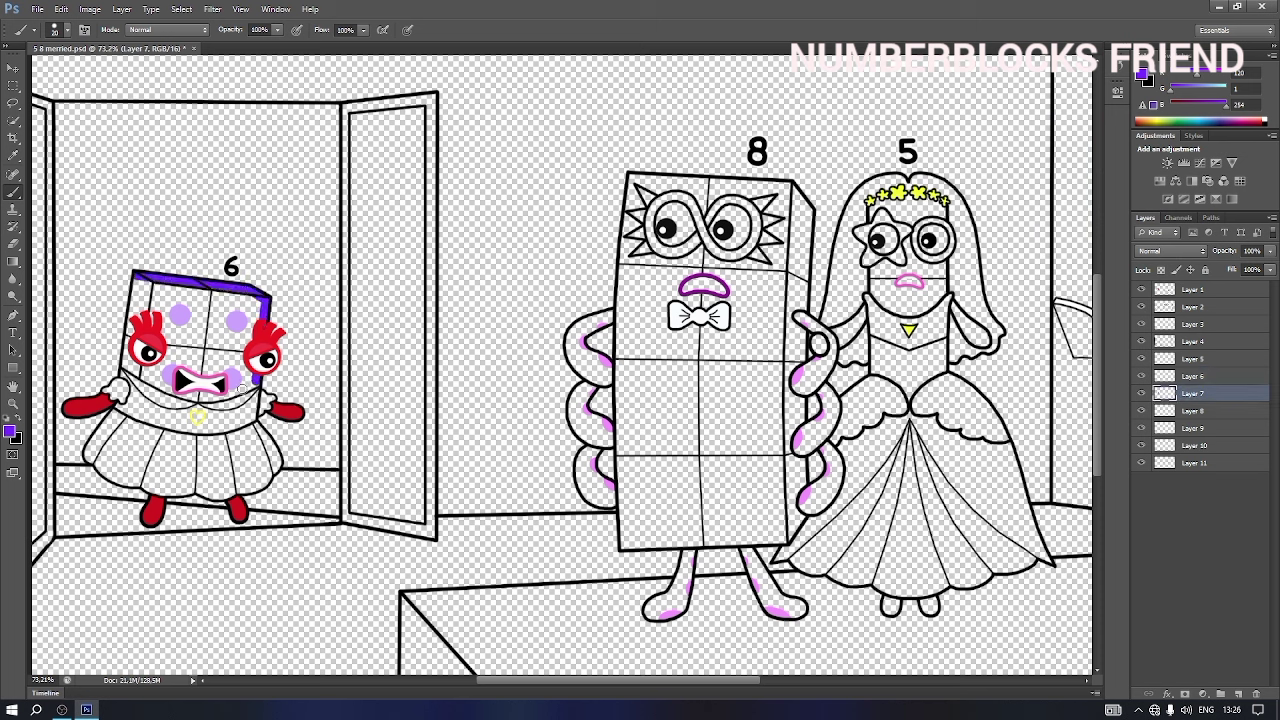
shift+click(243, 388)
shift+click(218, 398)
drag(217, 398, 124, 366)
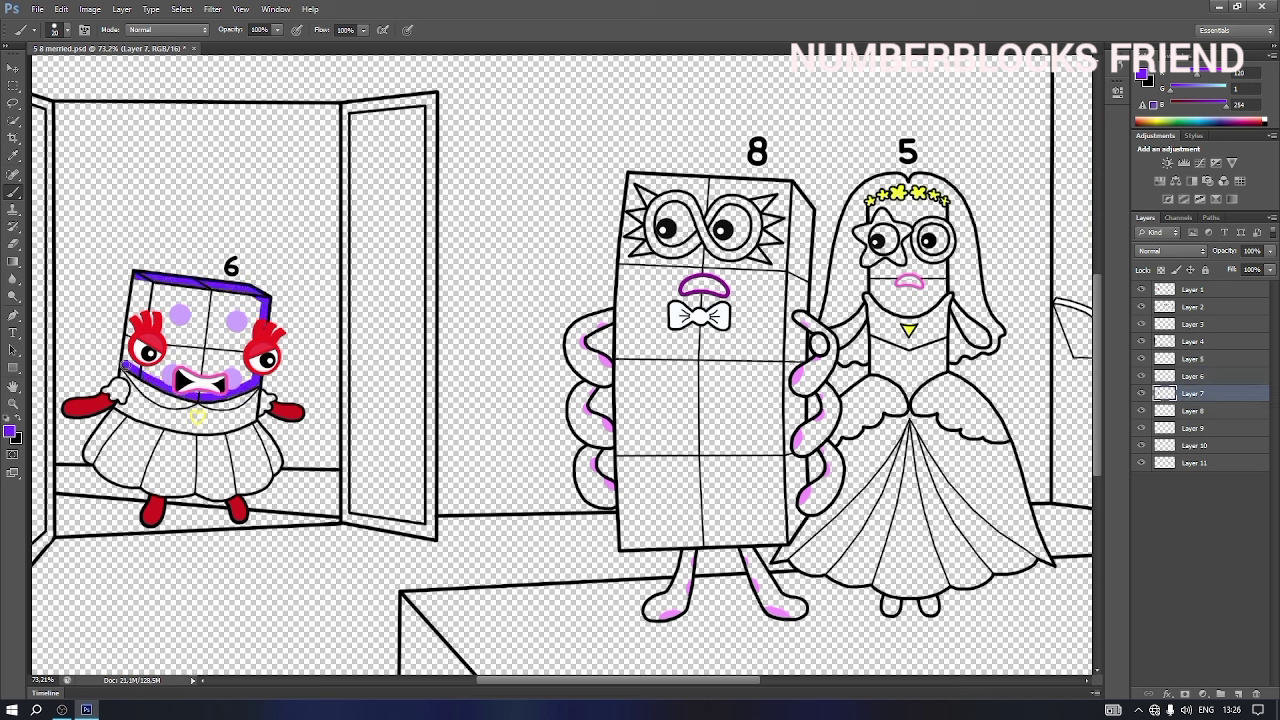
shift+click(139, 277)
- Fill the remaining area of character 6's block body with violet using a larger brush
right_click(208, 342)
drag(251, 371, 255, 371)
mouse_move(149, 288)
mouse_down()
mouse_move(254, 313)
mouse_move(165, 307)
mouse_move(152, 318)
mouse_move(236, 322)
mouse_move(249, 335)
mouse_move(176, 339)
mouse_move(243, 362)
mouse_move(236, 374)
mouse_move(140, 357)
mouse_move(165, 372)
mouse_move(211, 369)
mouse_move(210, 387)
mouse_move(203, 352)
mouse_up()
- Paint character 6's dress, including the sleeves and collar, turquoise on Layer 8
click(1143, 76)
click(1084, 167)
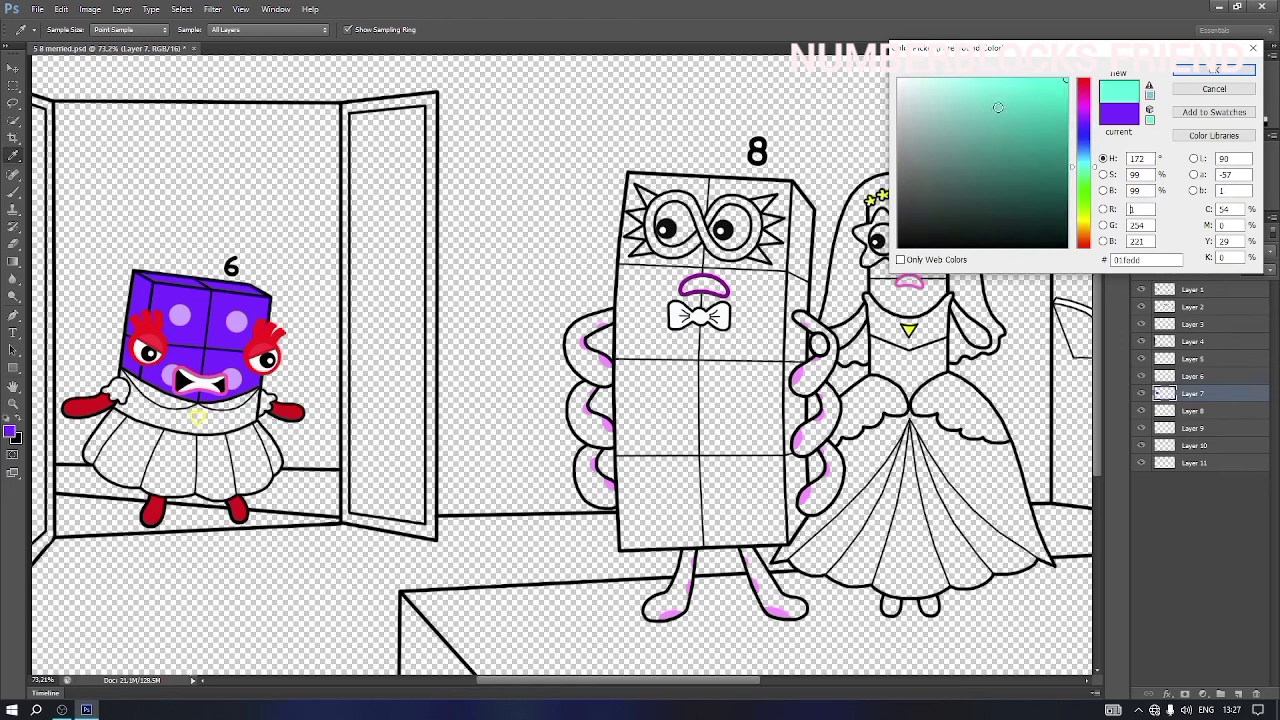
click(998, 107)
click(1192, 70)
click(1190, 410)
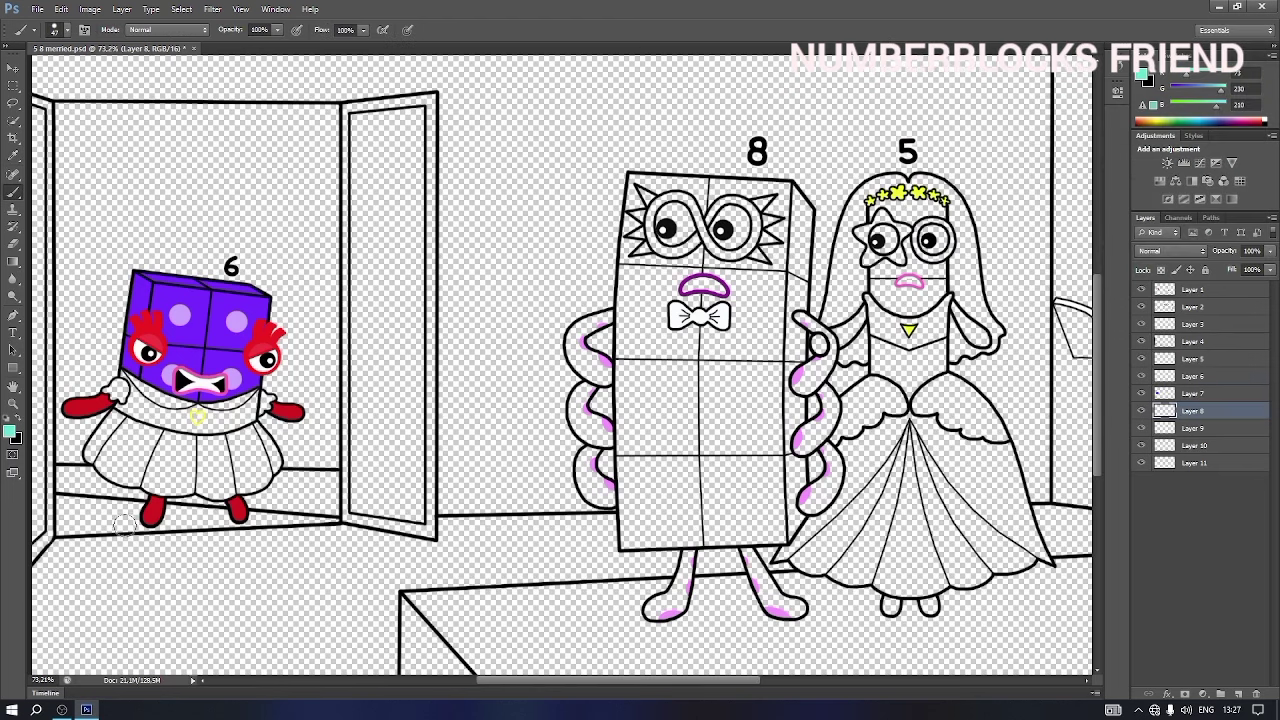
right_click(131, 402)
click(121, 381)
mouse_move(116, 388)
mouse_down()
mouse_move(198, 406)
mouse_move(262, 394)
mouse_move(268, 406)
mouse_move(251, 411)
mouse_move(276, 461)
mouse_move(255, 487)
mouse_move(152, 490)
mouse_move(90, 455)
mouse_move(140, 392)
mouse_up()
right_click(243, 453)
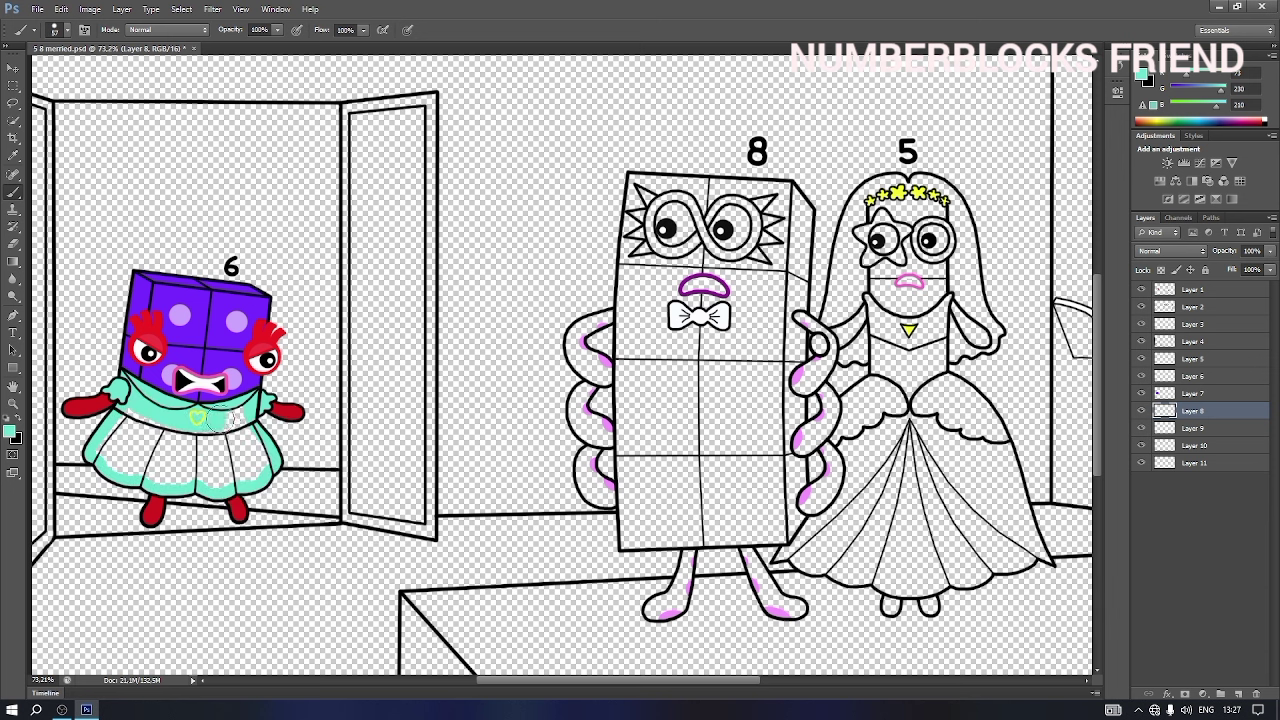
mouse_move(250, 420)
mouse_down()
mouse_move(140, 412)
mouse_move(125, 429)
mouse_move(243, 445)
mouse_move(243, 426)
mouse_move(258, 461)
mouse_move(115, 441)
mouse_move(112, 461)
mouse_move(157, 477)
mouse_move(203, 464)
mouse_up()
- Shade the collar and skirt folds of character 6's dress with a slightly darker turquoise and a soft brush
click(1142, 76)
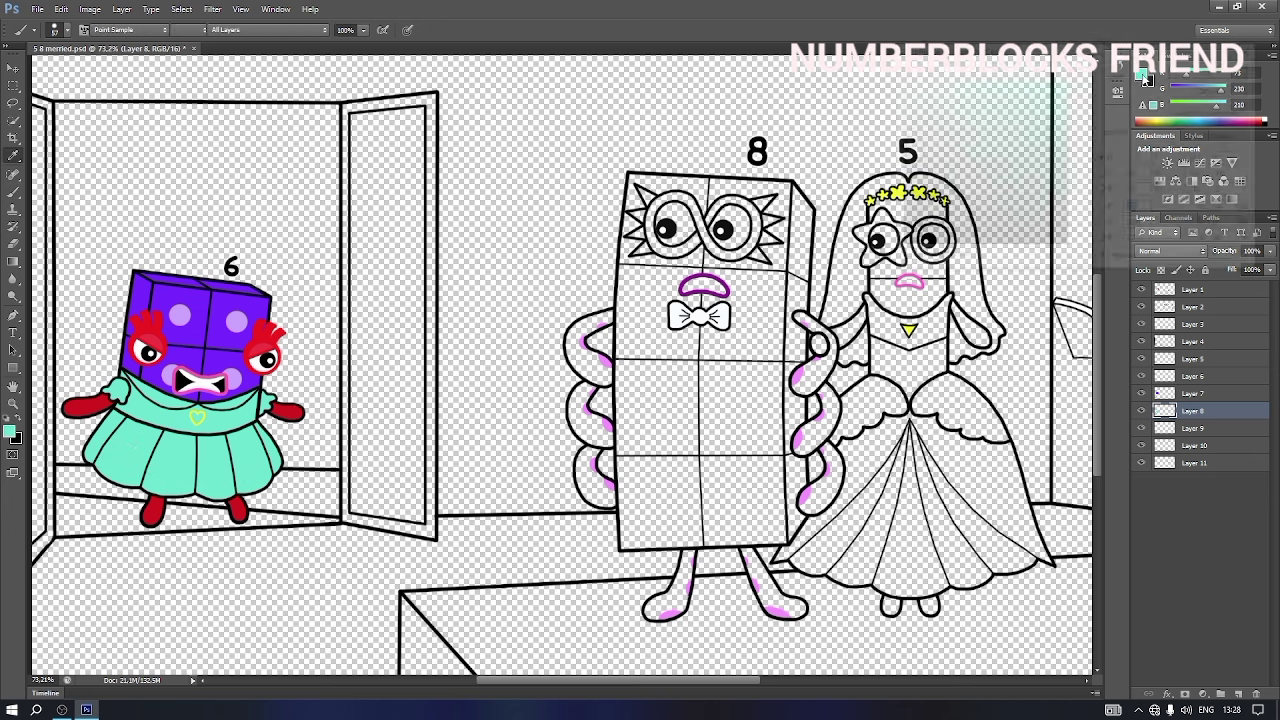
click(1024, 106)
click(1177, 80)
right_click(162, 418)
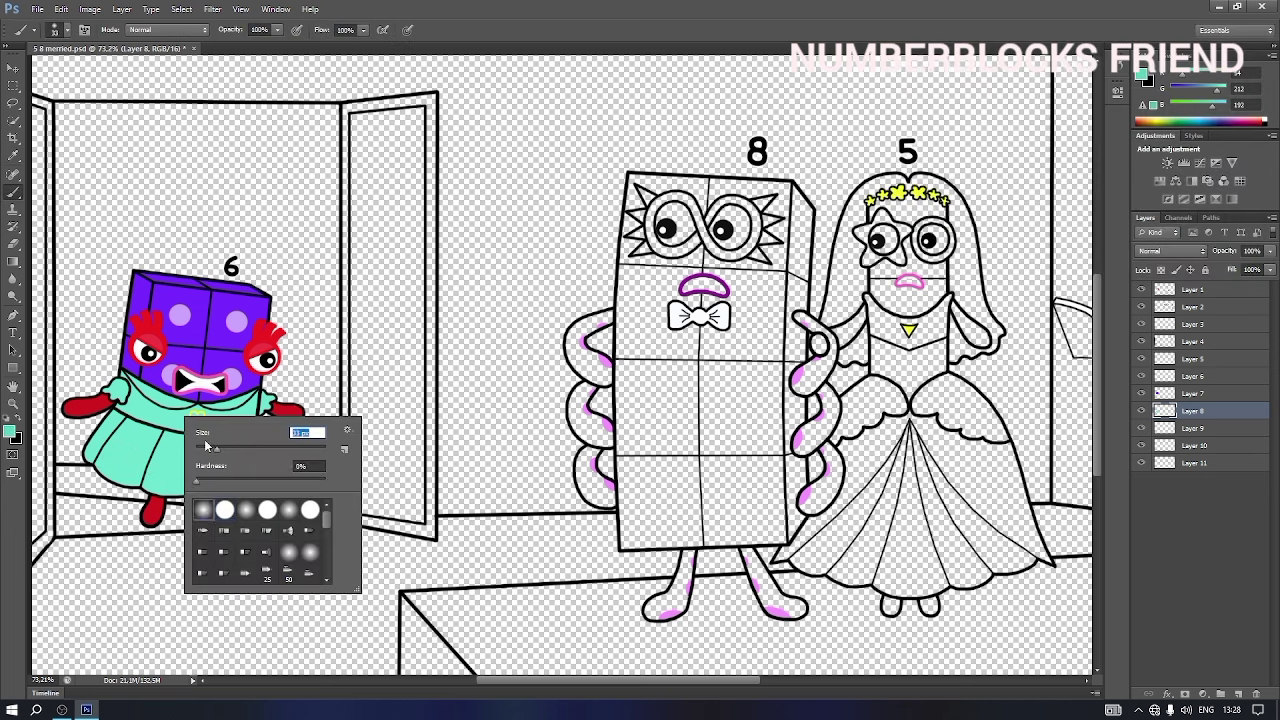
key(Return)
drag(158, 392, 238, 393)
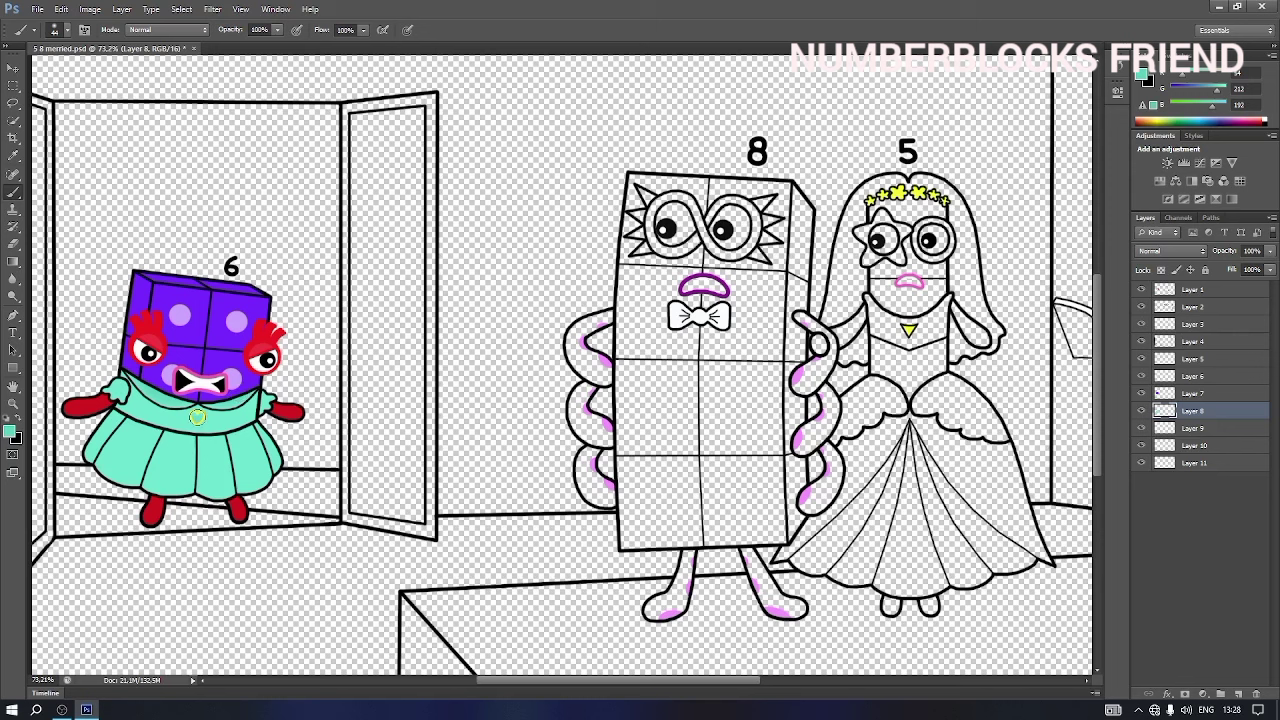
drag(118, 418, 96, 465)
mouse_move(168, 430)
mouse_down()
mouse_move(146, 465)
mouse_move(190, 482)
mouse_up()
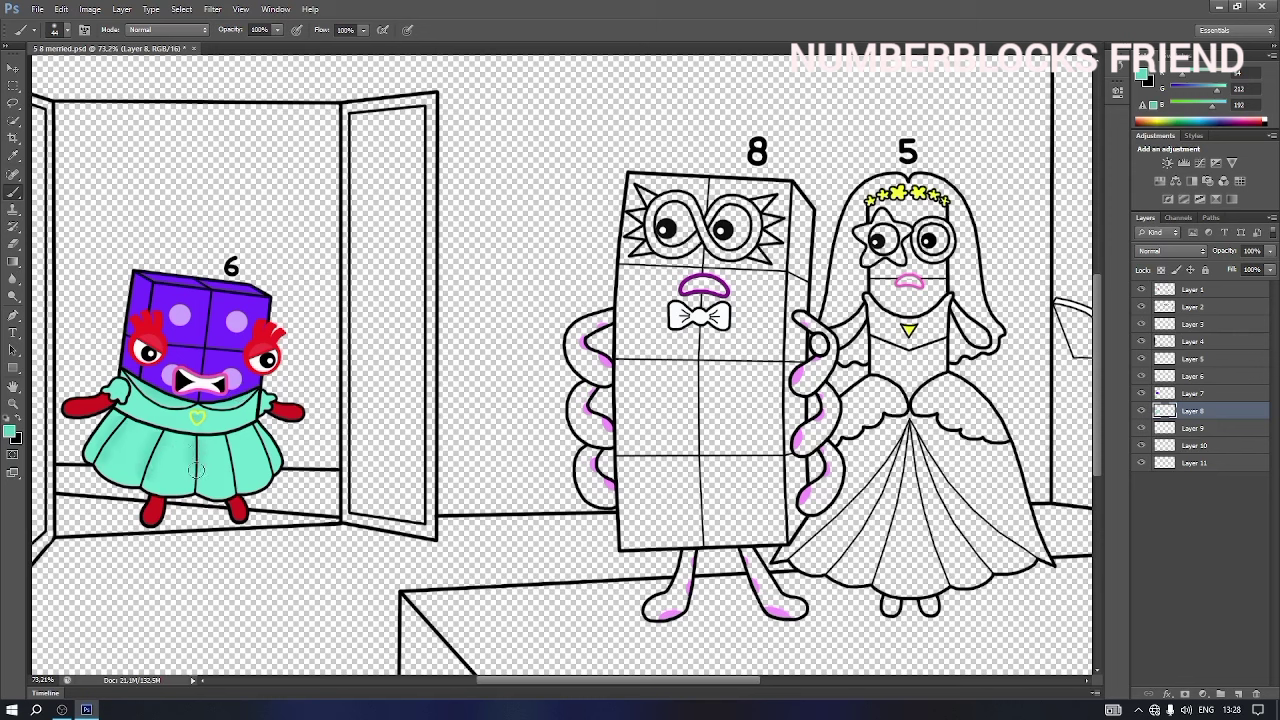
mouse_move(236, 440)
mouse_down()
mouse_move(233, 483)
mouse_move(252, 435)
mouse_move(265, 470)
mouse_up()
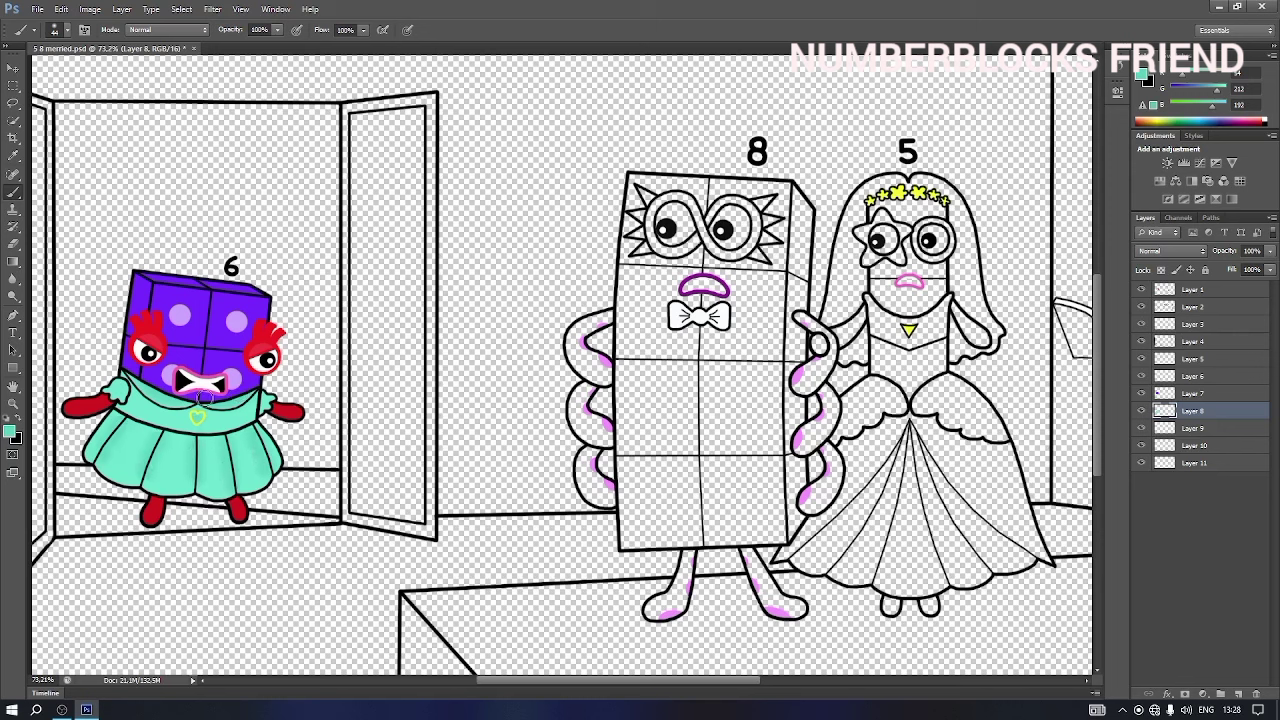
- Paint character 8's eyes white and its mouth black with white teeth on Layer 5
drag(715, 681, 719, 684)
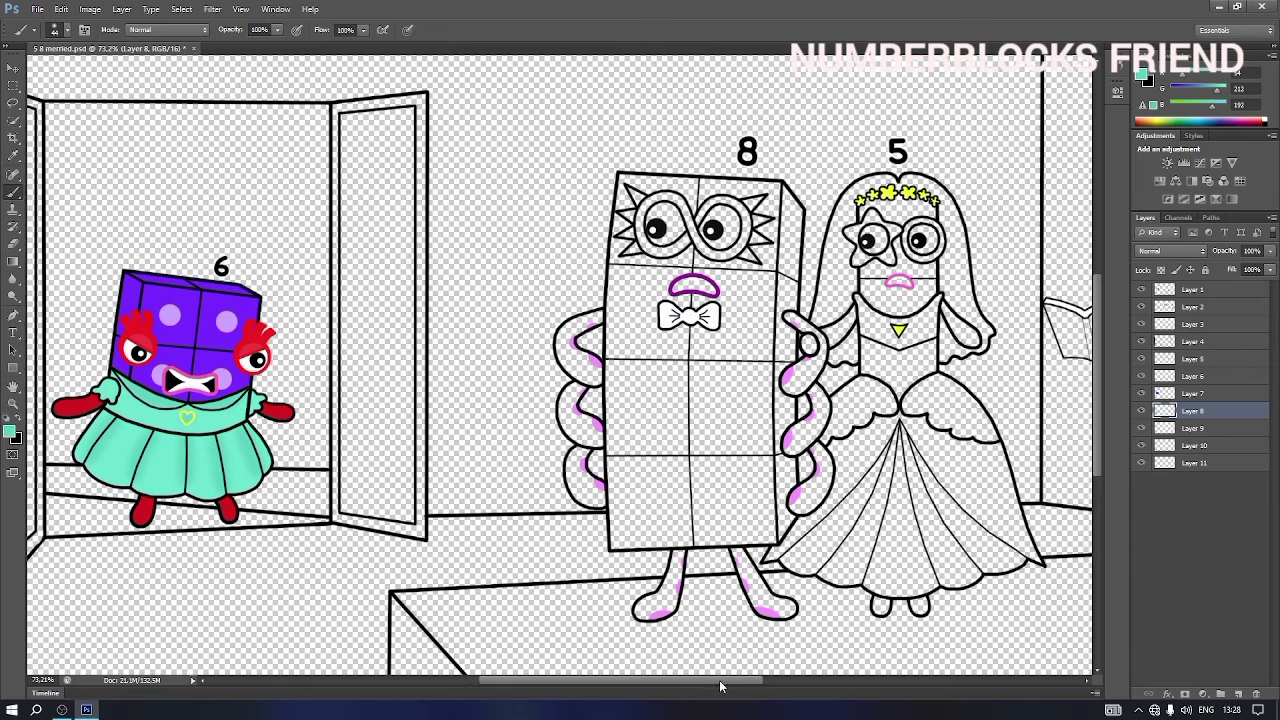
click(1213, 360)
click(1141, 77)
click(897, 78)
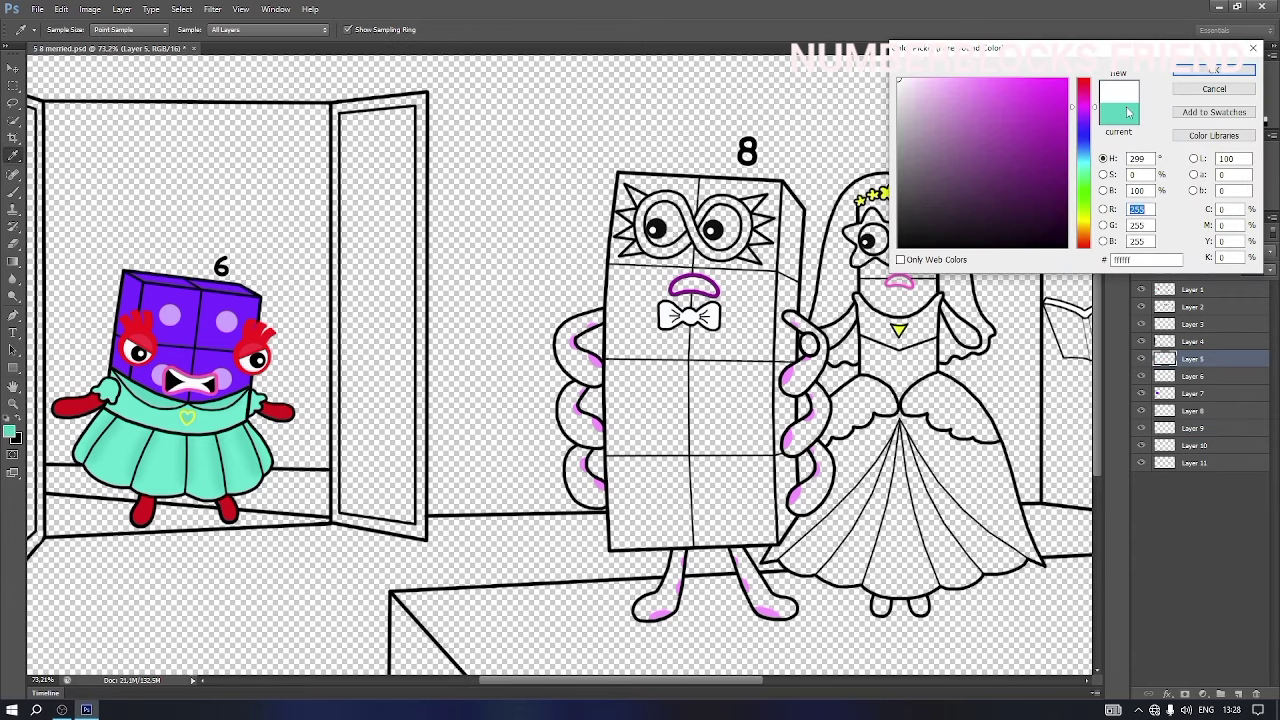
click(1214, 68)
key(b)
right_click(662, 232)
click(652, 222)
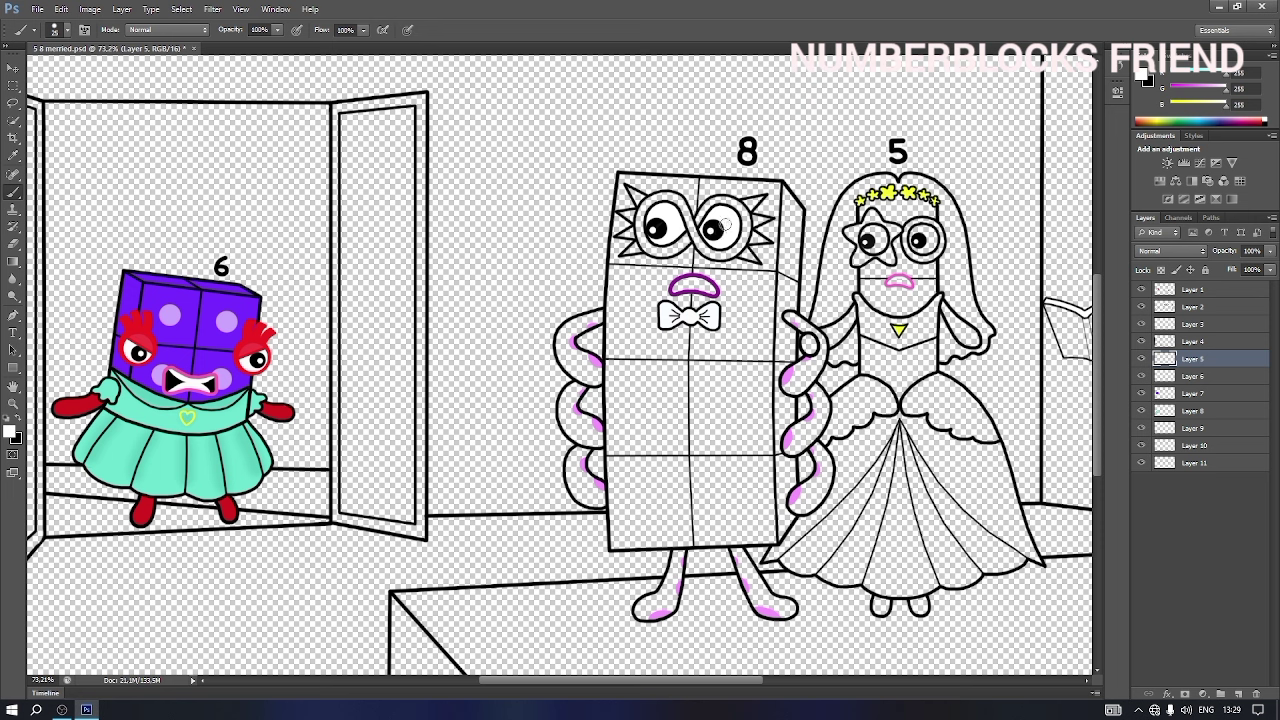
key(x)
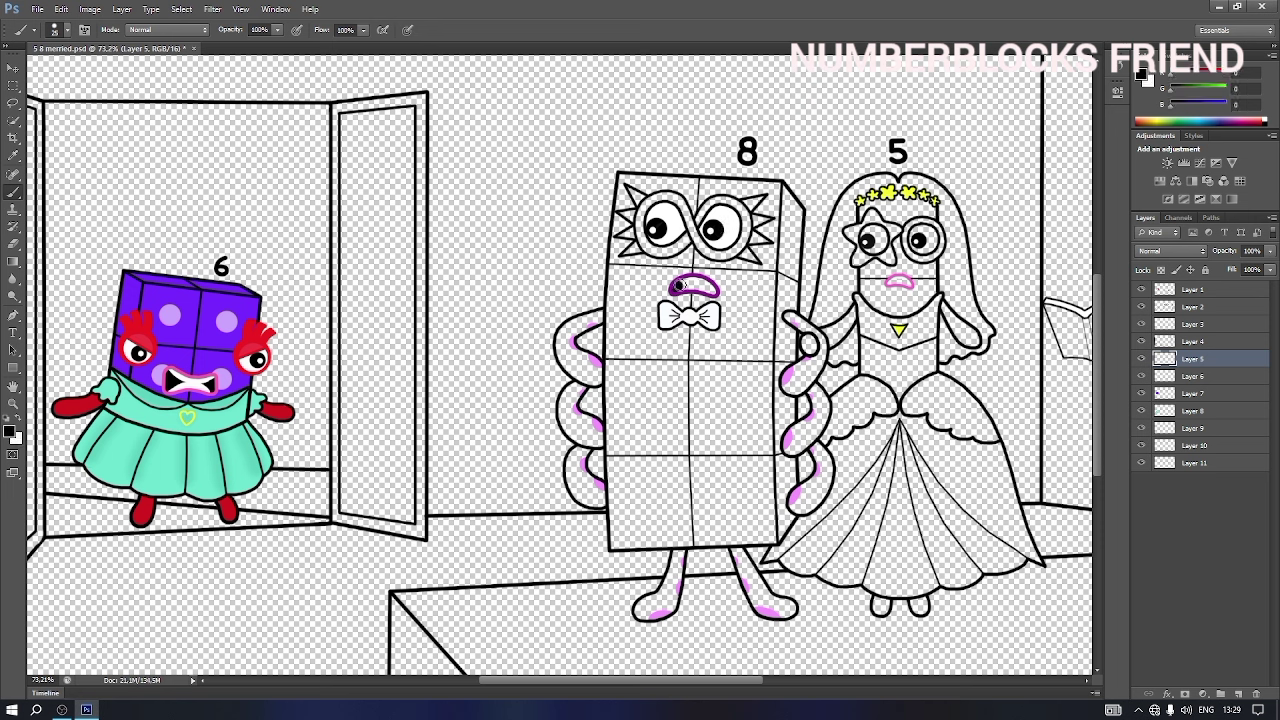
mouse_move(680, 286)
mouse_down()
mouse_move(713, 291)
mouse_move(682, 287)
mouse_up()
click(17, 418)
- Paint character 8's spiky eye mask dark purple on Layer 6
click(9, 431)
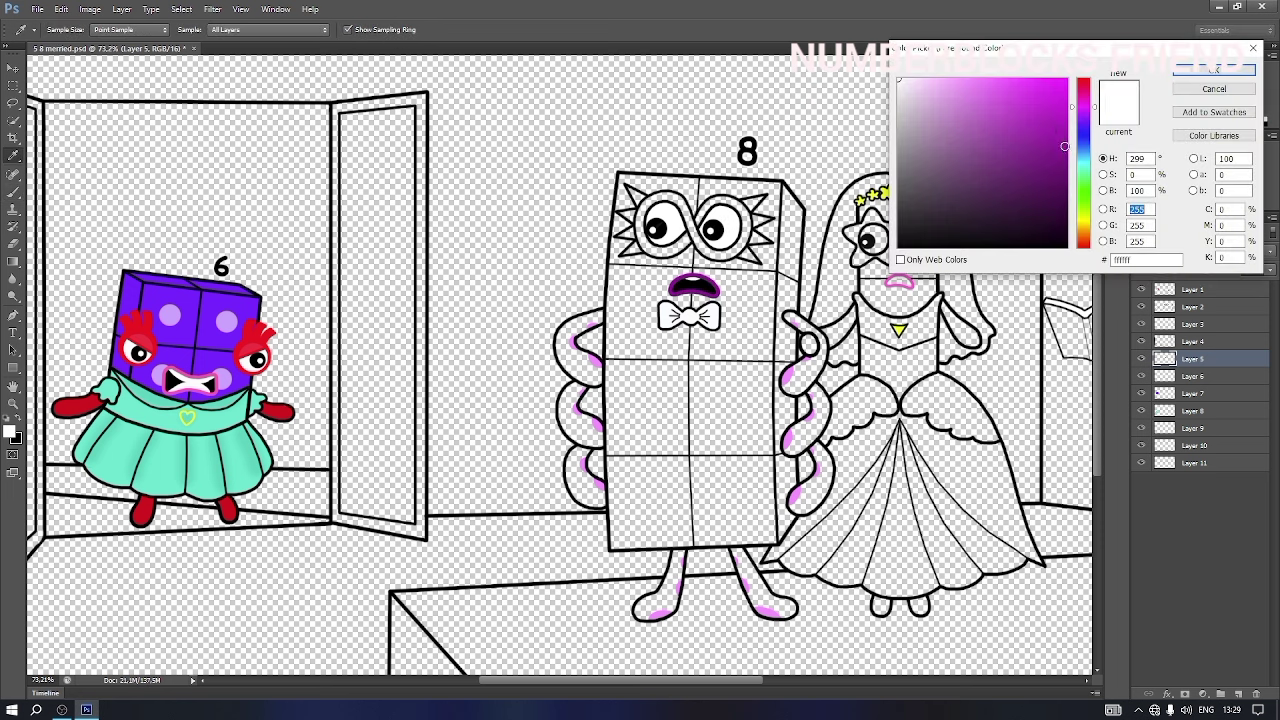
click(1069, 152)
click(1222, 62)
click(1226, 379)
right_click(659, 209)
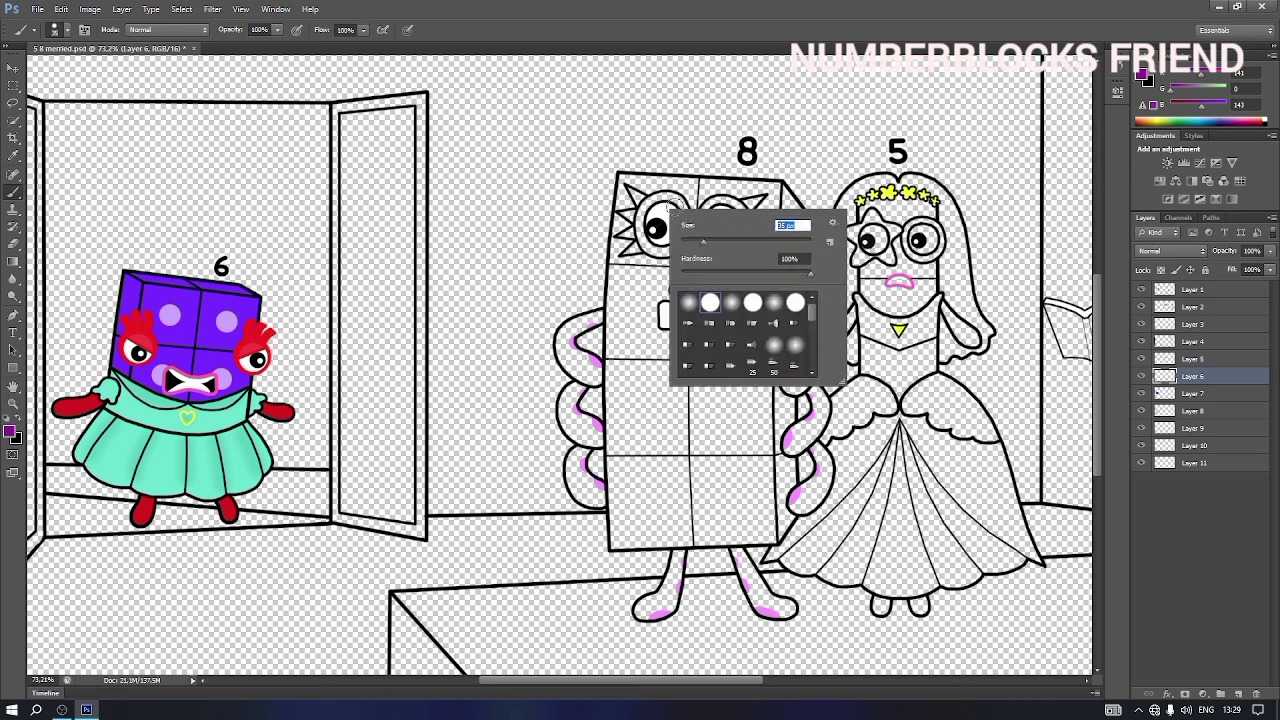
key(Return)
mouse_move(672, 193)
mouse_down()
mouse_move(652, 197)
mouse_move(640, 228)
mouse_move(672, 256)
mouse_move(692, 212)
mouse_move(668, 205)
mouse_move(746, 206)
mouse_move(744, 252)
mouse_move(708, 248)
mouse_up()
right_click(710, 246)
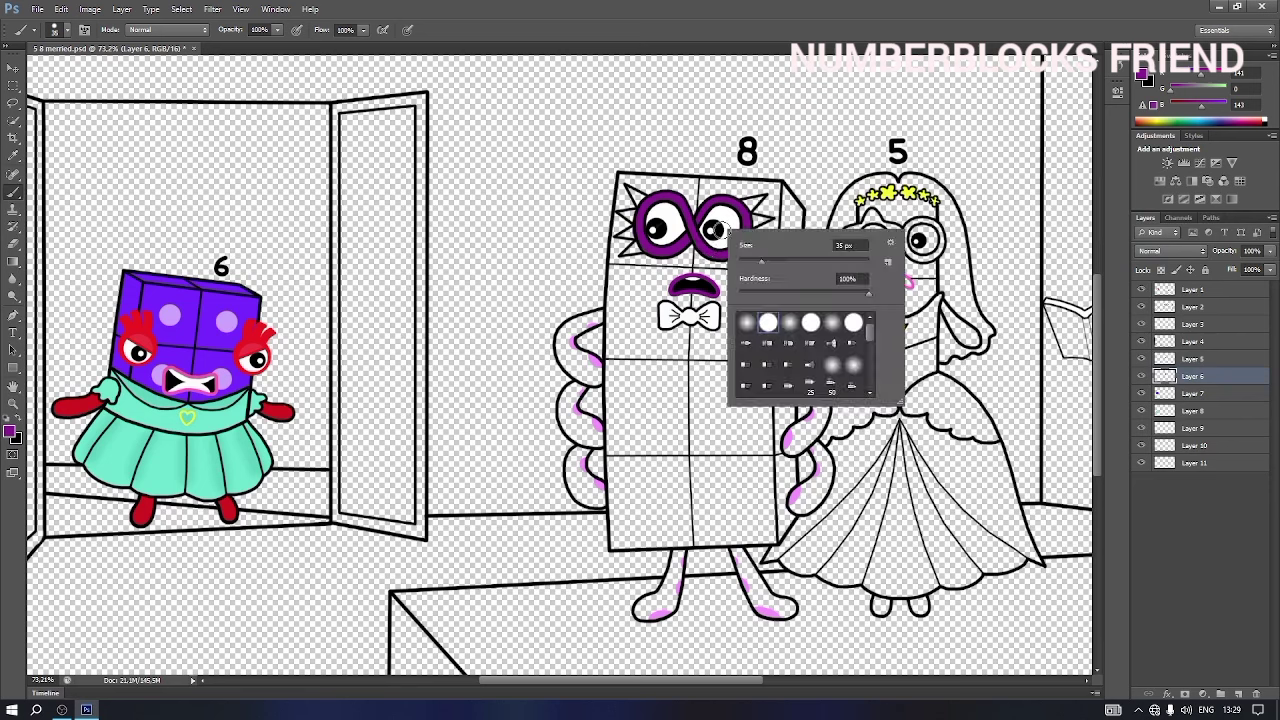
key(Return)
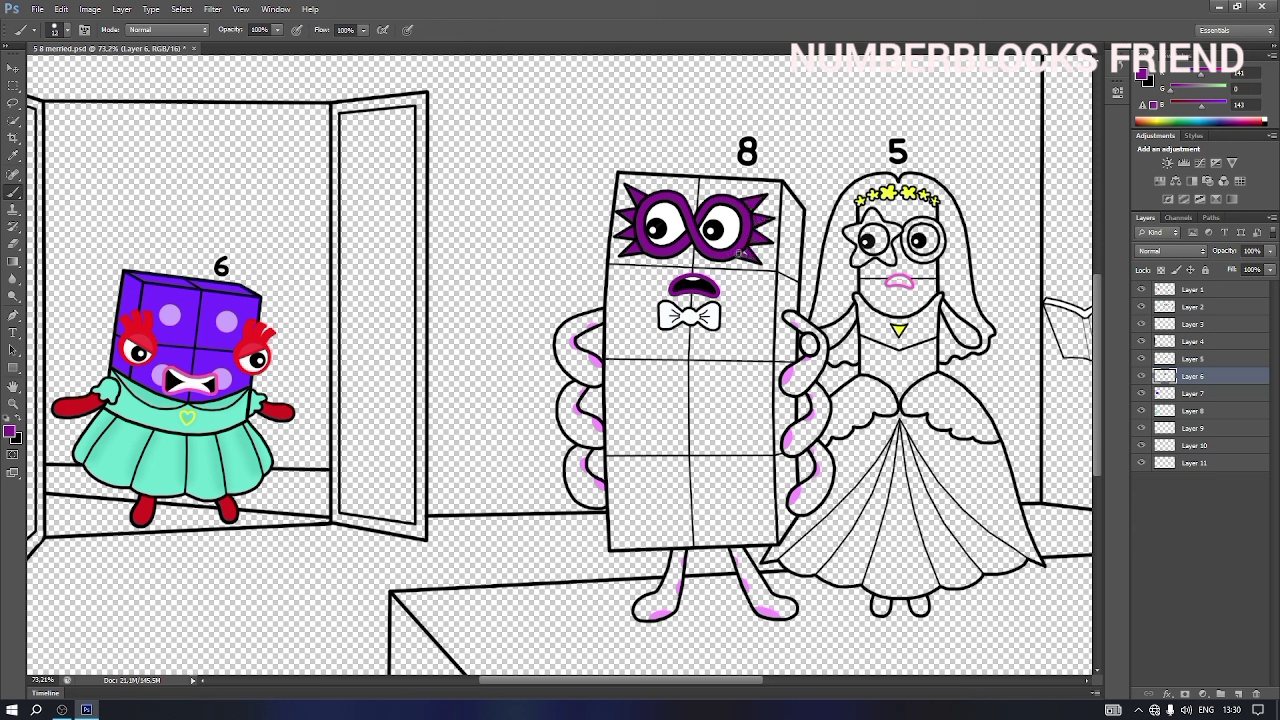
- Paint character 8's six arms and both legs dark purple around the light pink spots
right_click(838, 342)
click(791, 317)
mouse_move(812, 333)
mouse_down()
mouse_move(802, 387)
mouse_move(789, 389)
mouse_move(804, 364)
mouse_move(786, 383)
mouse_move(803, 362)
mouse_move(825, 402)
mouse_move(791, 452)
mouse_move(811, 427)
mouse_move(811, 391)
mouse_up()
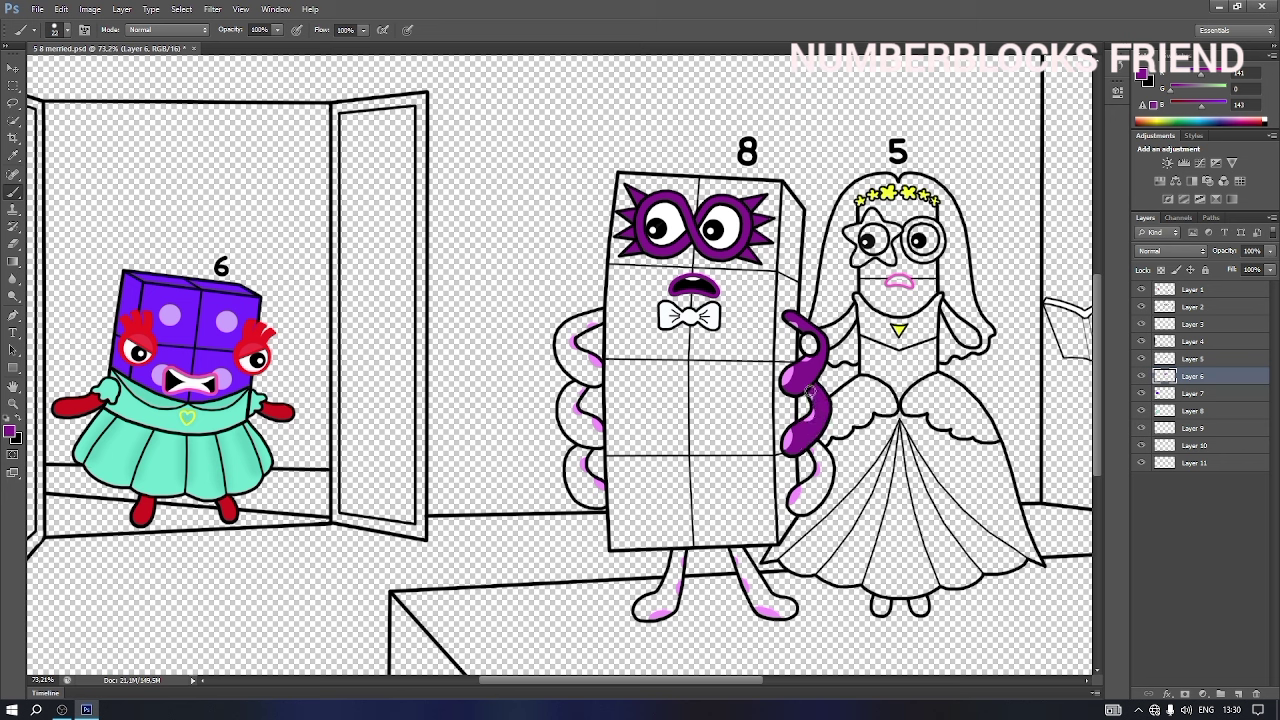
mouse_move(818, 449)
mouse_down()
mouse_move(828, 480)
mouse_move(818, 460)
mouse_move(802, 492)
mouse_move(822, 486)
mouse_move(807, 495)
mouse_up()
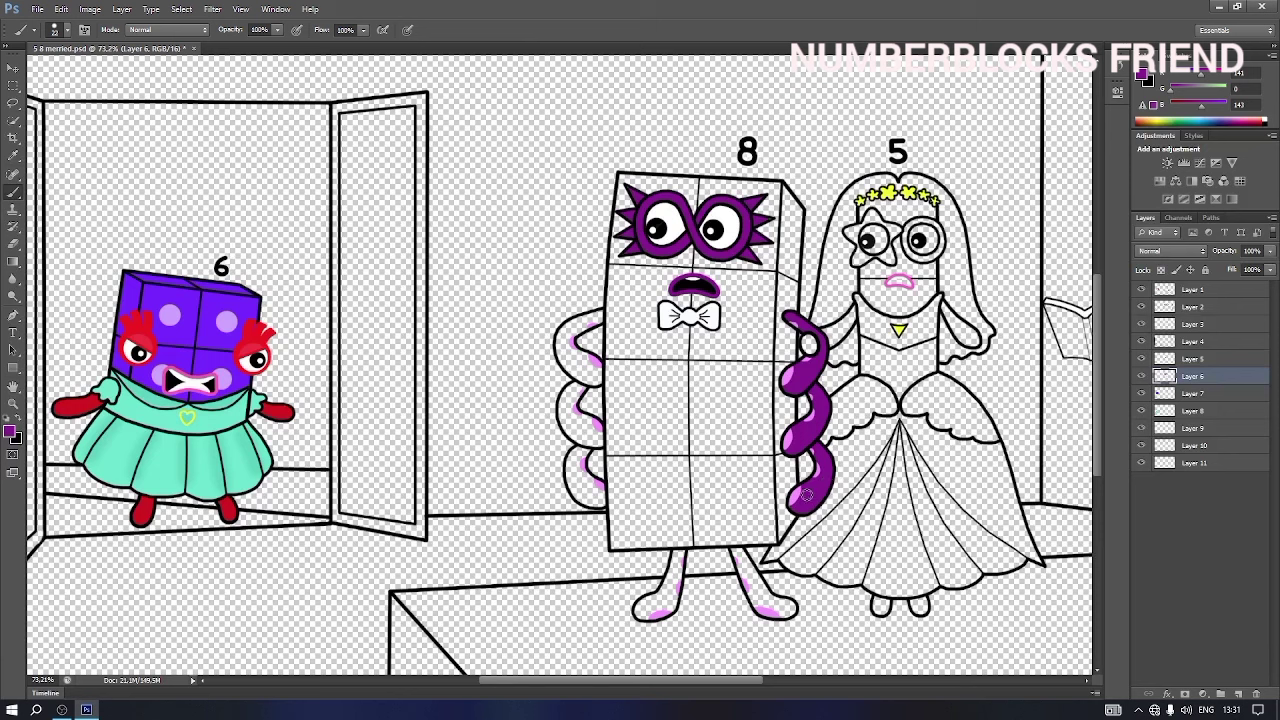
mouse_move(732, 553)
mouse_down()
mouse_move(791, 606)
mouse_move(757, 604)
mouse_move(738, 559)
mouse_move(755, 595)
mouse_up()
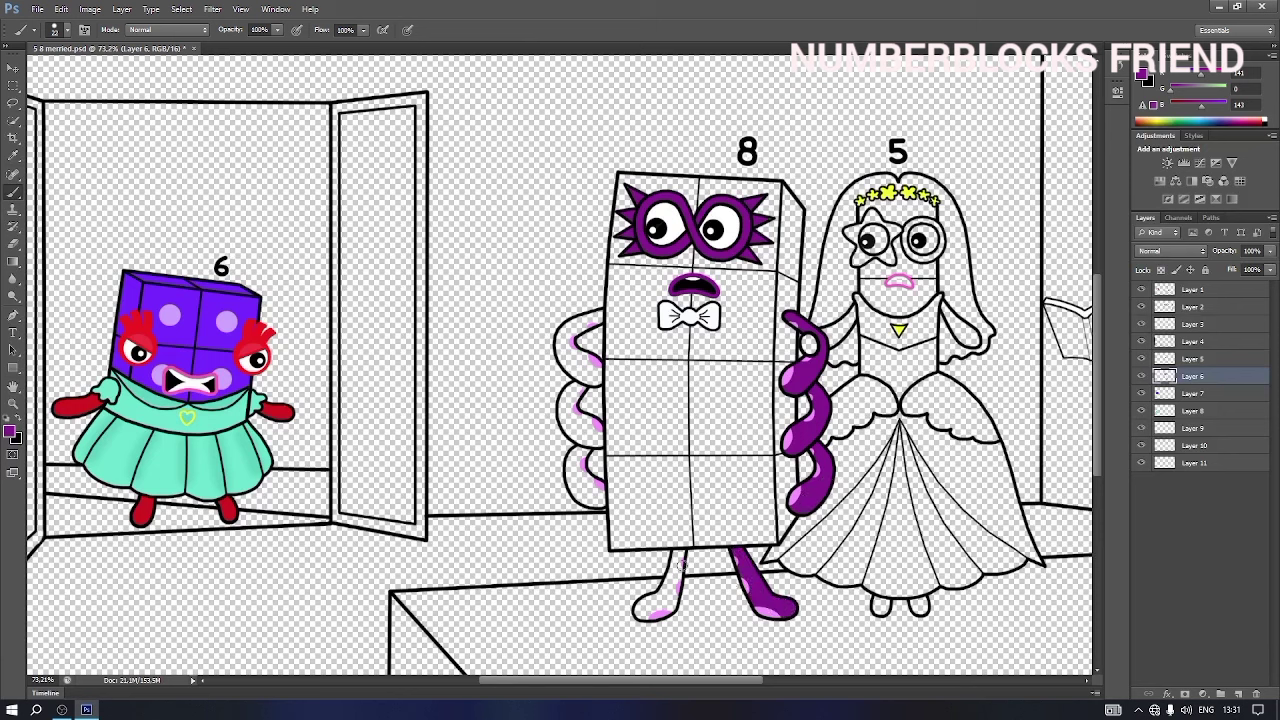
mouse_move(679, 553)
mouse_down()
mouse_move(664, 590)
mouse_move(678, 563)
mouse_move(672, 604)
mouse_move(641, 616)
mouse_move(664, 591)
mouse_up()
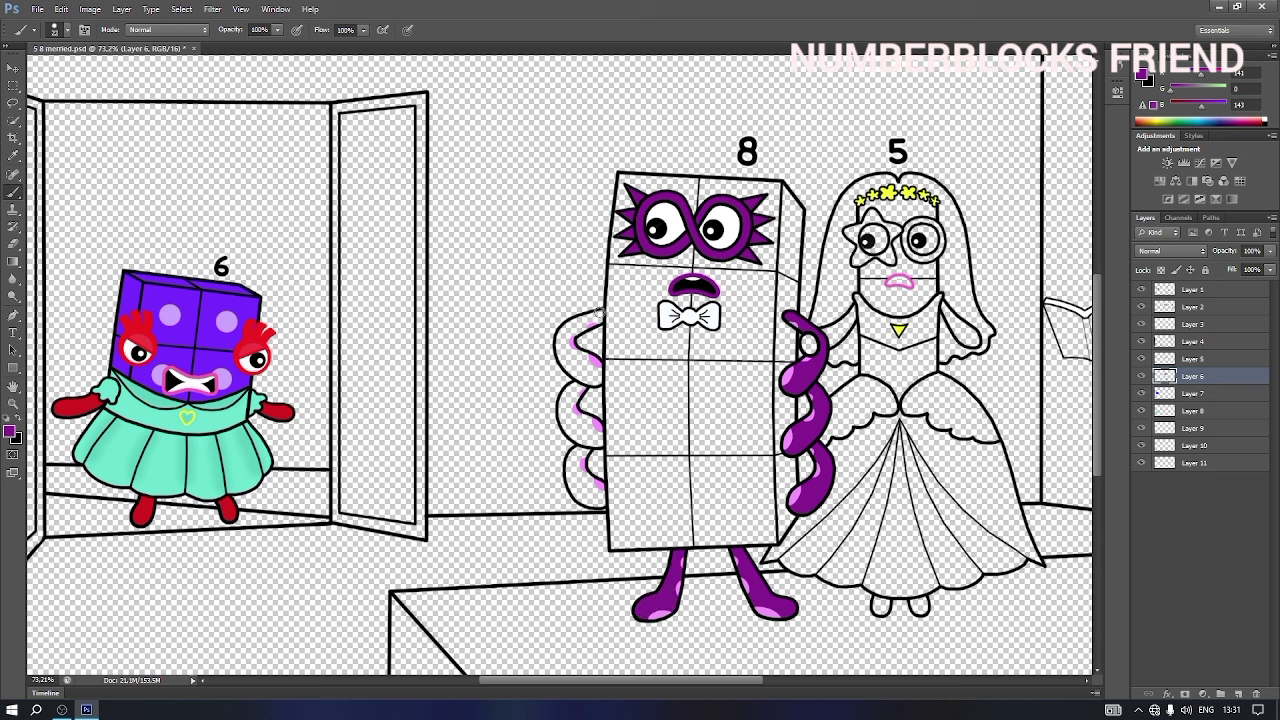
mouse_move(599, 312)
mouse_down()
mouse_move(560, 334)
mouse_move(562, 357)
mouse_move(593, 384)
mouse_move(598, 374)
mouse_move(570, 337)
mouse_move(596, 318)
mouse_move(569, 338)
mouse_move(585, 382)
mouse_move(563, 415)
mouse_move(578, 390)
mouse_move(576, 415)
mouse_move(600, 442)
mouse_move(565, 417)
mouse_move(596, 434)
mouse_move(574, 425)
mouse_move(570, 467)
mouse_move(582, 500)
mouse_move(600, 504)
mouse_move(575, 484)
mouse_up()
- Fill character 8's block body with bright magenta on Layer 7, working inward from its edges
click(1192, 393)
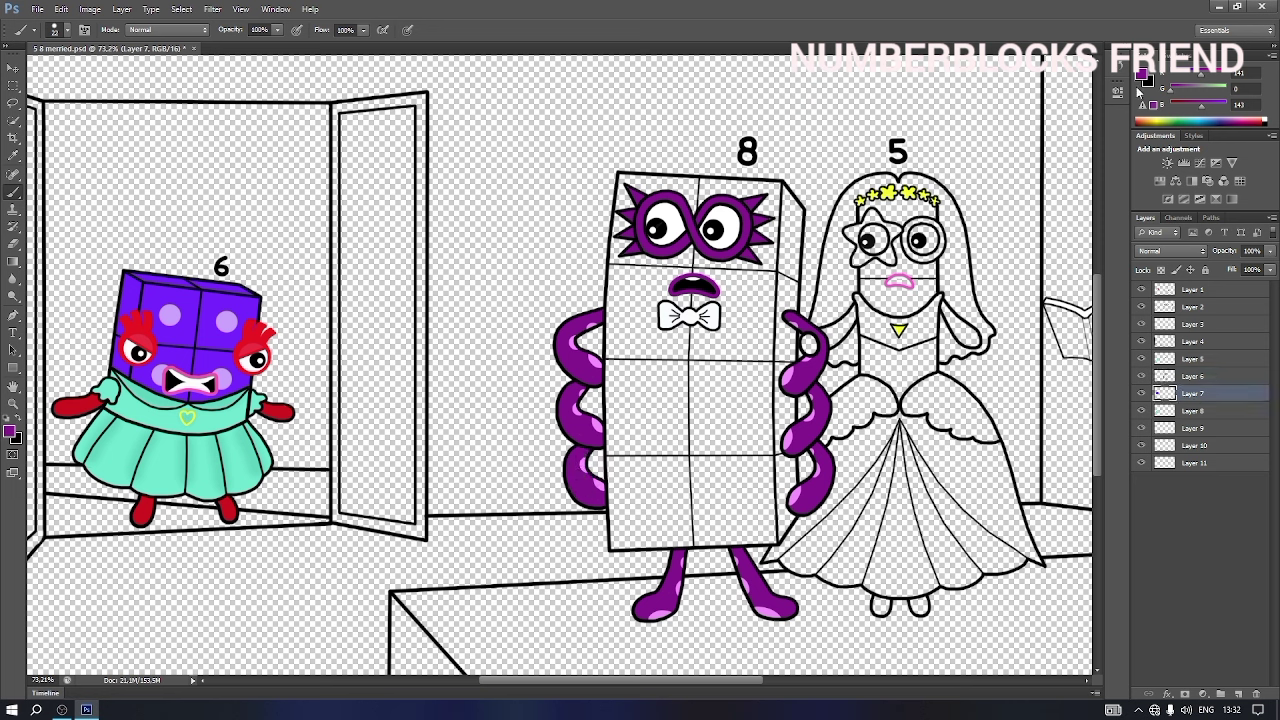
click(1142, 76)
click(1068, 86)
click(1214, 71)
right_click(625, 180)
click(625, 180)
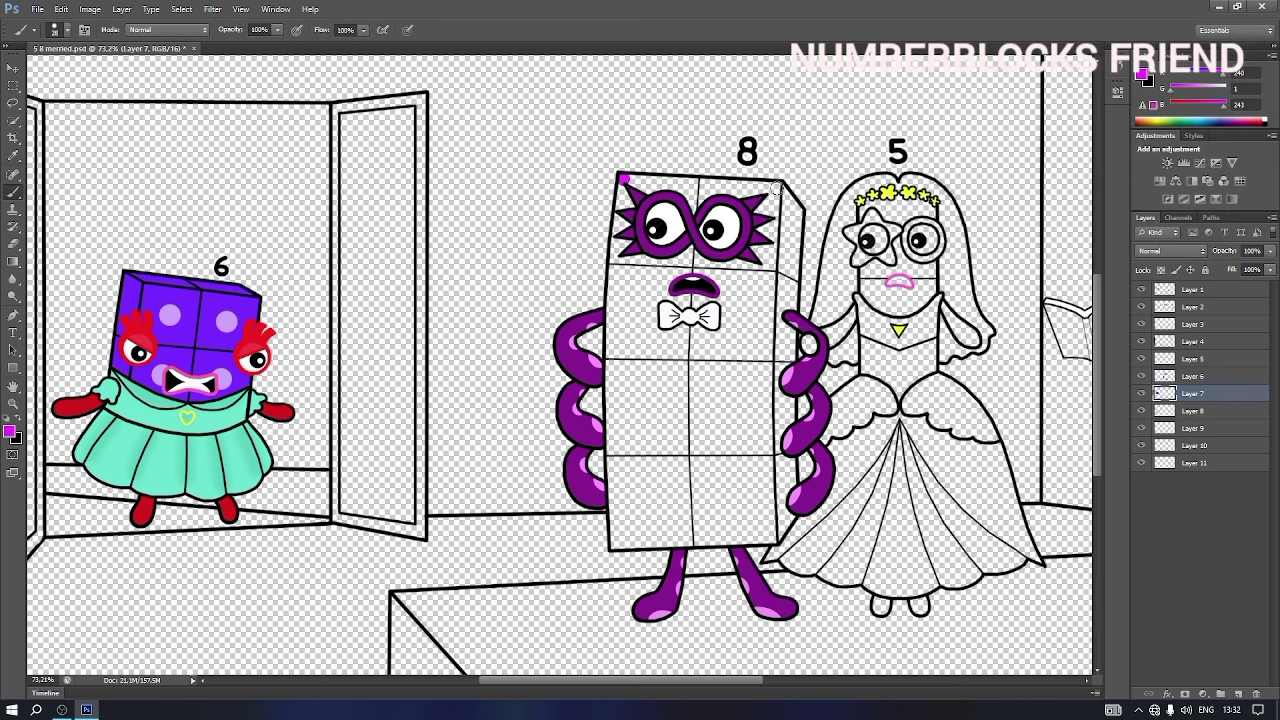
shift+click(777, 188)
shift+click(798, 211)
shift+click(792, 283)
shift+click(792, 360)
mouse_move(790, 430)
mouse_down()
mouse_move(792, 514)
mouse_move(776, 538)
mouse_move(613, 545)
mouse_move(624, 183)
mouse_move(784, 218)
mouse_move(667, 208)
mouse_move(629, 237)
mouse_move(773, 243)
mouse_move(782, 264)
mouse_move(641, 266)
mouse_move(678, 281)
mouse_move(778, 283)
mouse_move(626, 296)
mouse_move(782, 327)
mouse_move(624, 345)
mouse_move(754, 352)
mouse_move(779, 370)
mouse_move(636, 358)
mouse_move(697, 383)
mouse_move(778, 386)
mouse_move(625, 420)
mouse_move(777, 424)
mouse_move(623, 454)
mouse_move(778, 462)
mouse_move(624, 487)
mouse_move(770, 519)
mouse_move(618, 525)
mouse_up()
right_click(622, 183)
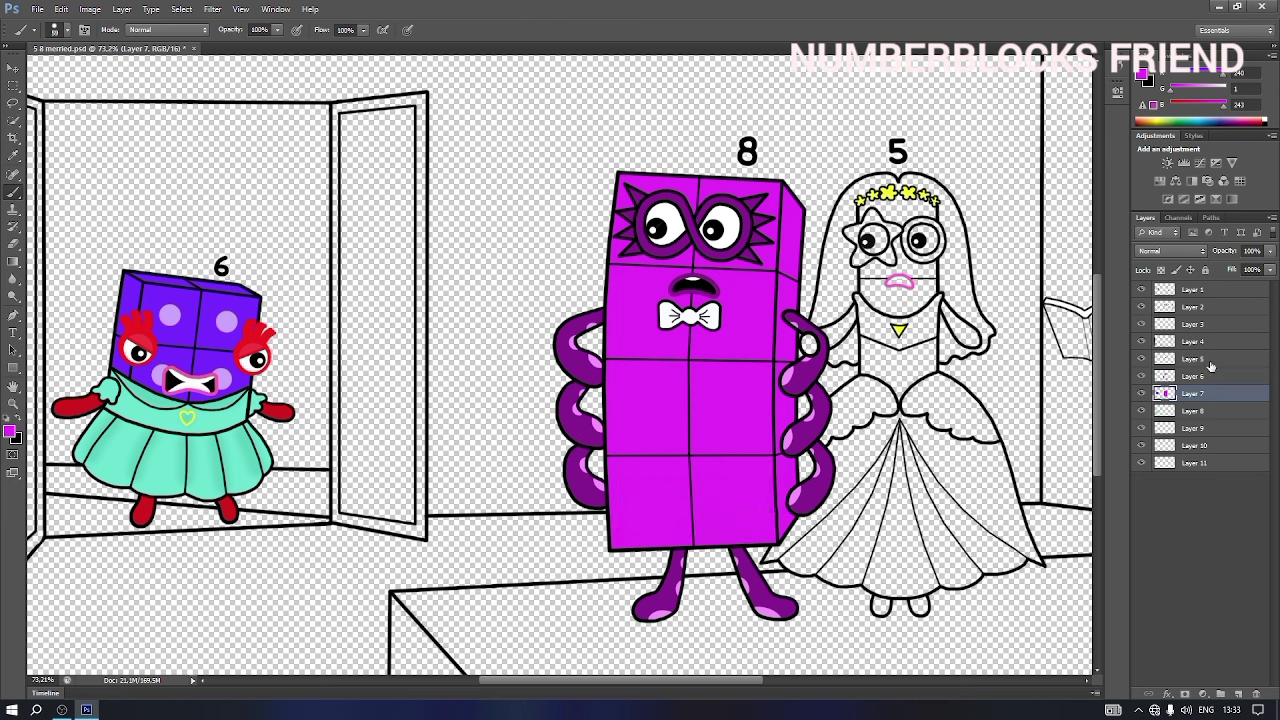
- Paint character 5's eyes white and its mouth black with white teeth on Layer 5
click(1209, 361)
click(1142, 75)
click(899, 80)
click(1086, 153)
click(1213, 68)
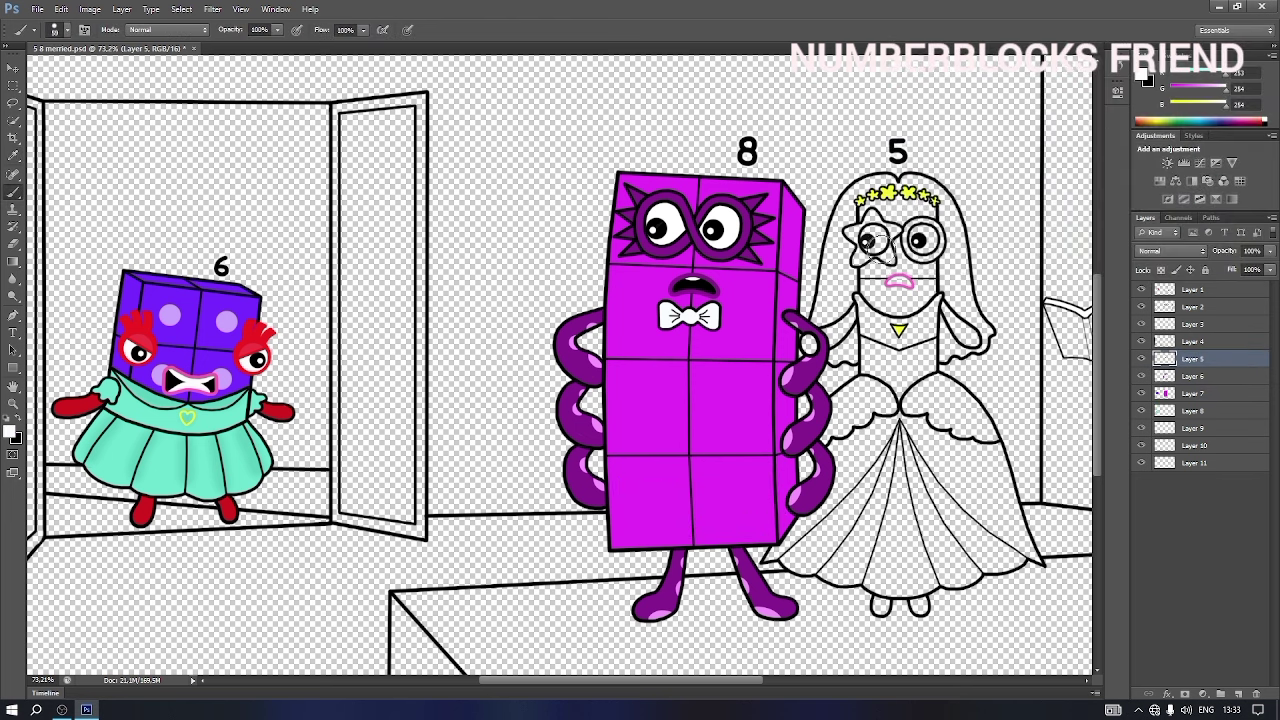
right_click(870, 236)
key(Escape)
drag(872, 243, 920, 242)
right_click(913, 264)
click(17, 420)
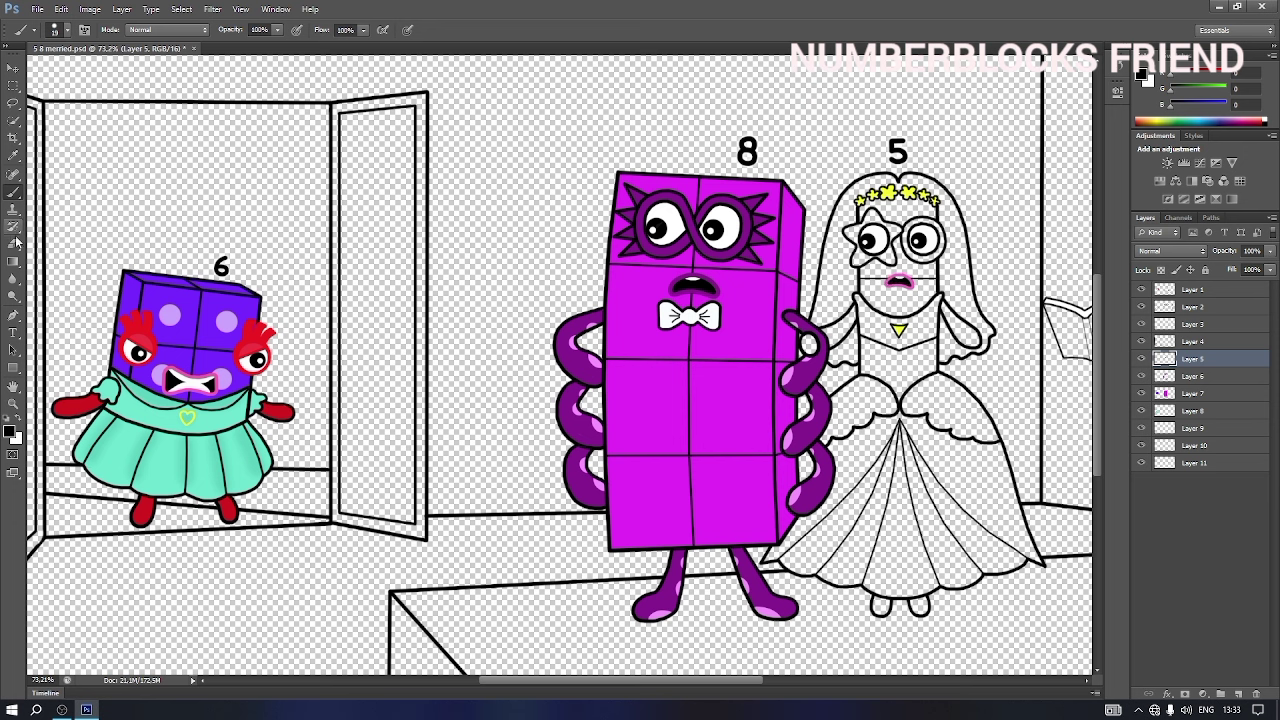
key(e)
click(13, 193)
- Paint the star-shaped frame around character 5's eye blue on Layer 6
click(18, 420)
click(9, 431)
click(1066, 137)
click(1213, 69)
click(1192, 376)
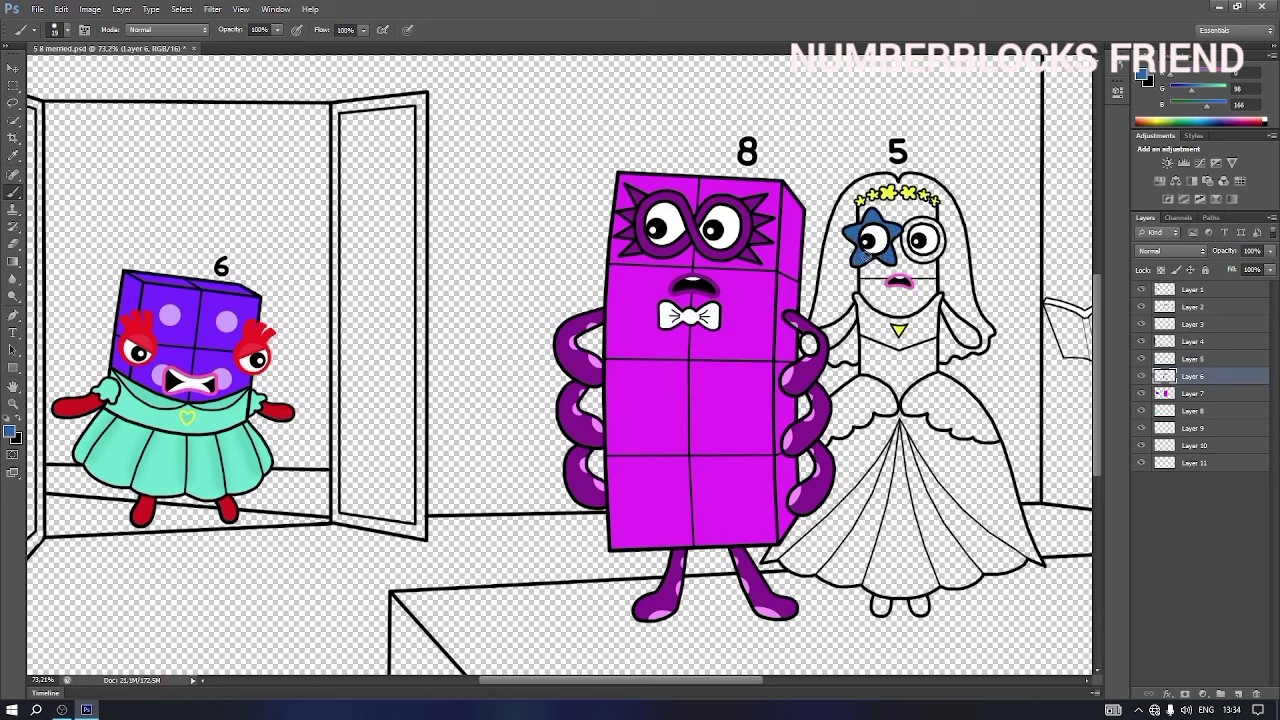
- Paint the round frame around character 5's other eye, both arms and both feet blue on Layer 6
drag(938, 249, 909, 250)
mouse_move(936, 306)
mouse_down()
mouse_move(975, 345)
mouse_move(953, 320)
mouse_up()
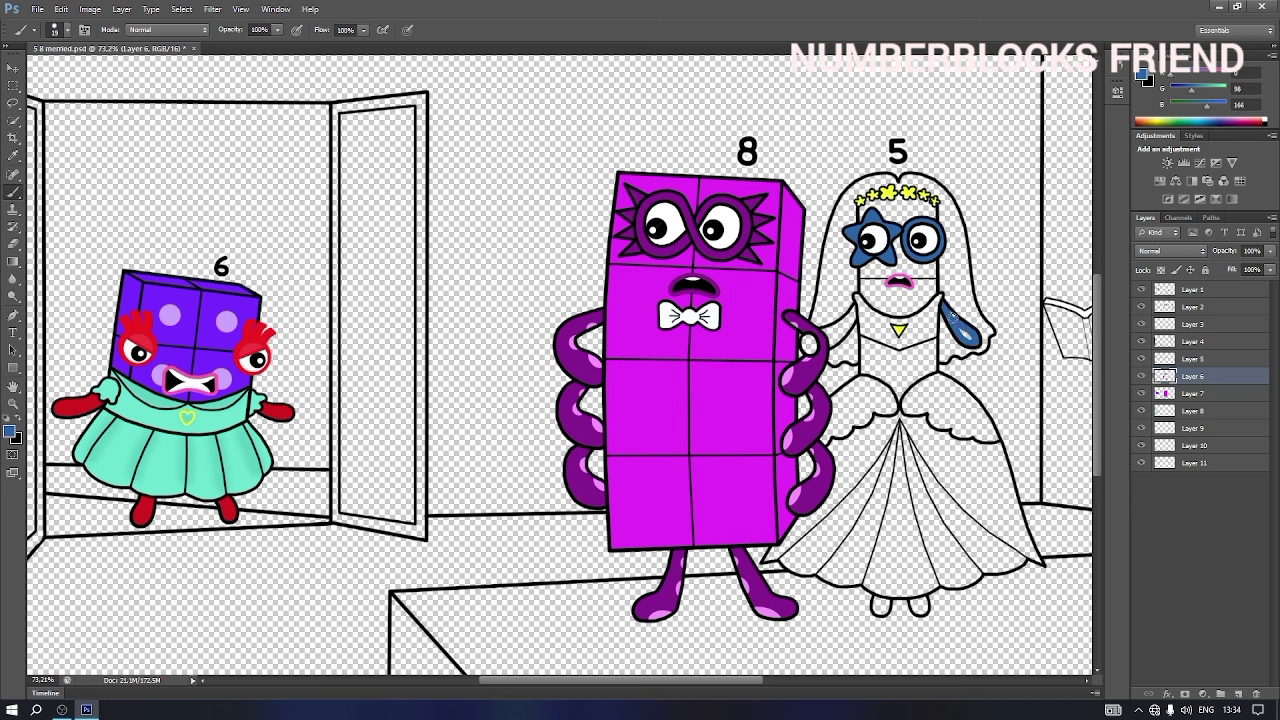
mouse_move(855, 308)
mouse_down()
mouse_move(831, 342)
mouse_move(850, 313)
mouse_up()
- Fill character 5's face and upper body with light blue #44b2ff on Layer 7, working around the eyes and mouth
click(1192, 393)
click(1141, 76)
click(1027, 79)
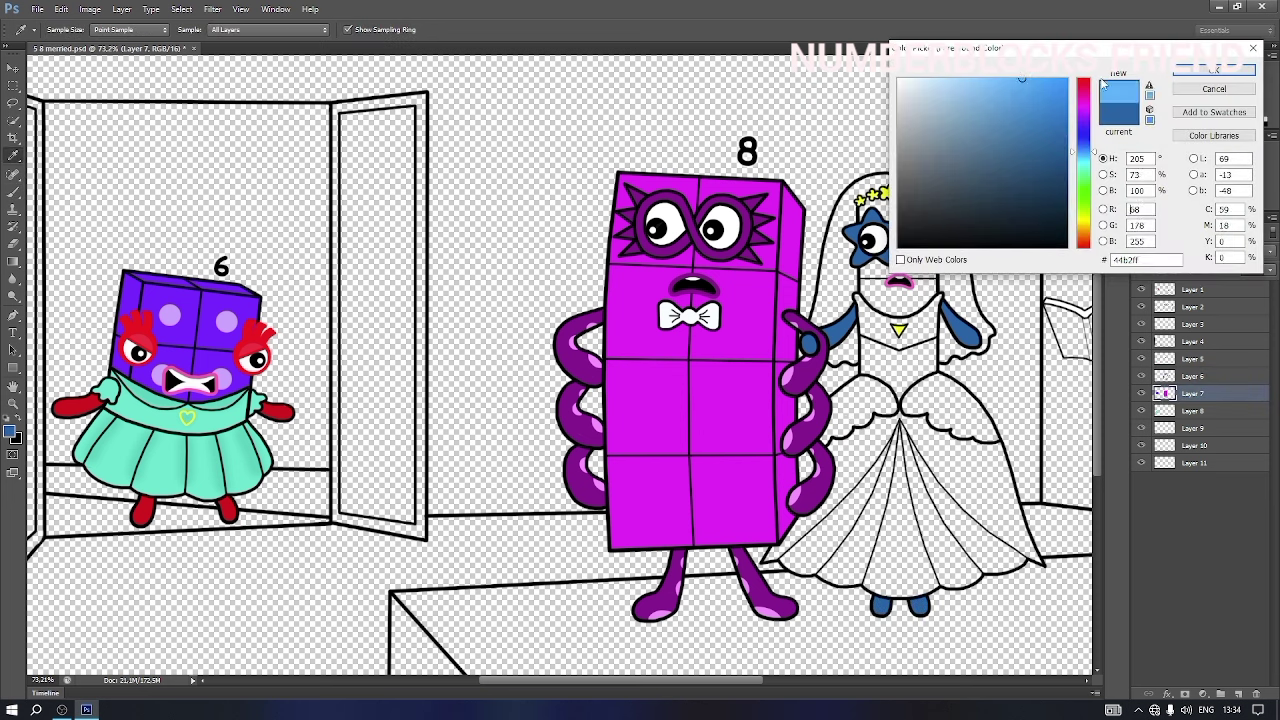
click(1214, 74)
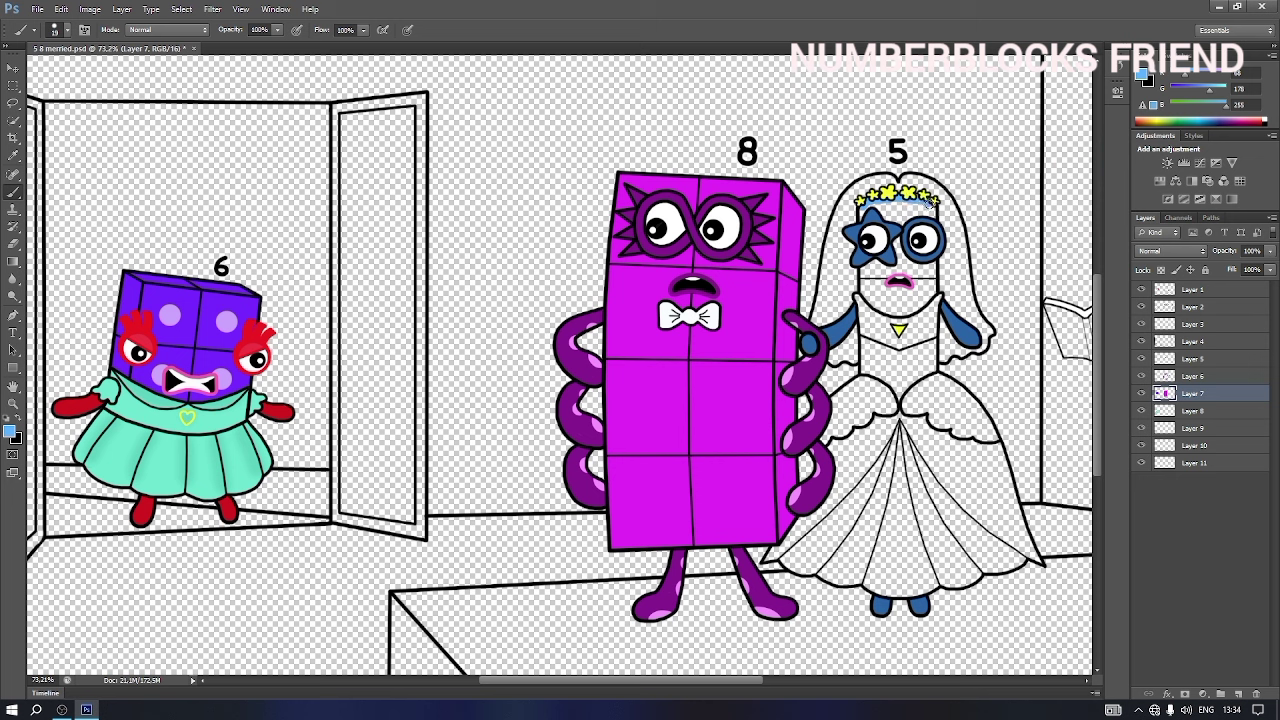
mouse_move(937, 261)
mouse_down()
mouse_move(921, 303)
mouse_move(882, 308)
mouse_up()
mouse_move(862, 213)
mouse_down()
mouse_move(926, 211)
mouse_move(867, 210)
mouse_up()
right_click(903, 216)
drag(930, 285, 934, 286)
mouse_move(902, 254)
mouse_down()
mouse_move(910, 297)
mouse_move(880, 267)
mouse_move(906, 277)
mouse_up()
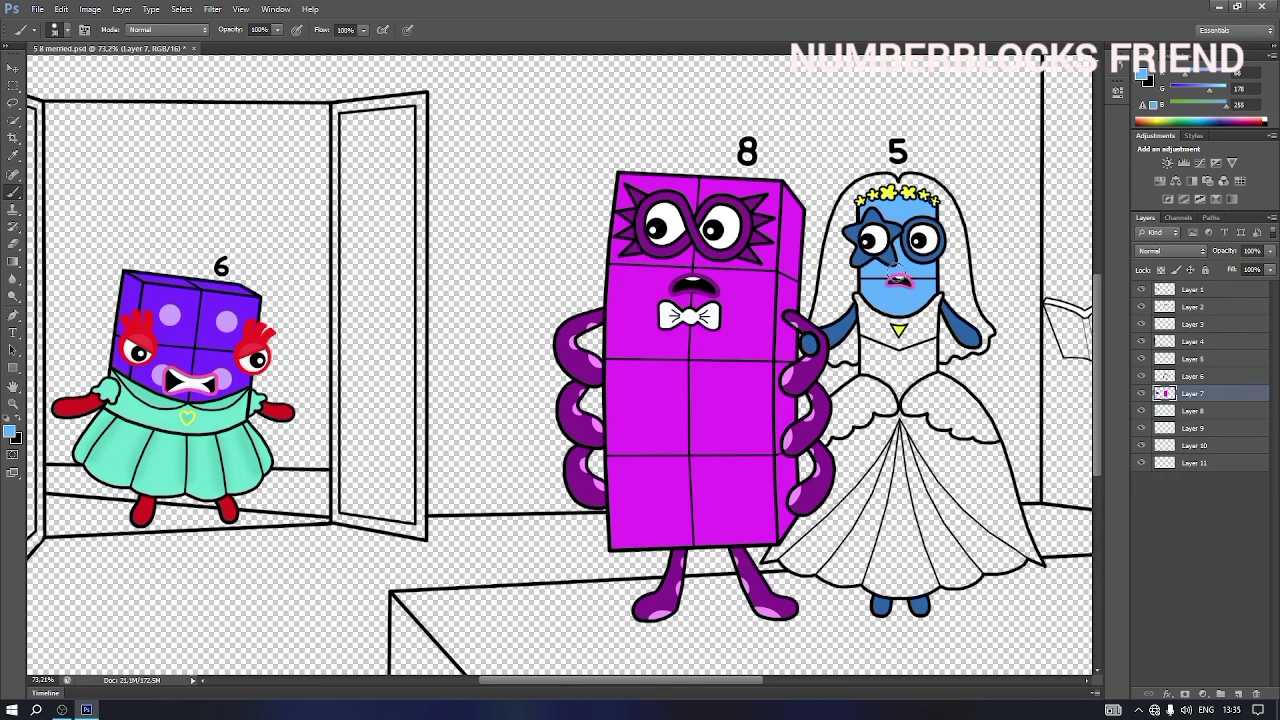
- Paint character 5's veil white on Layer 8 down to its edges beside both arms
click(1198, 411)
click(1143, 77)
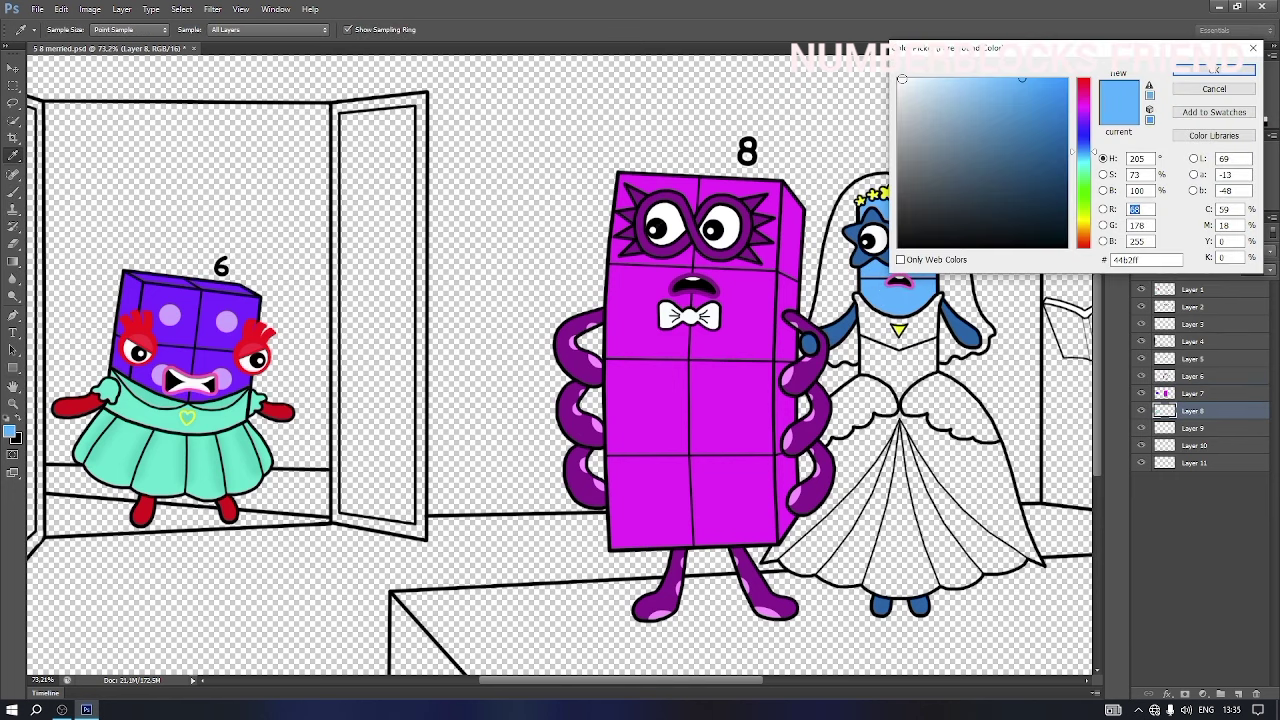
click(902, 79)
click(1214, 69)
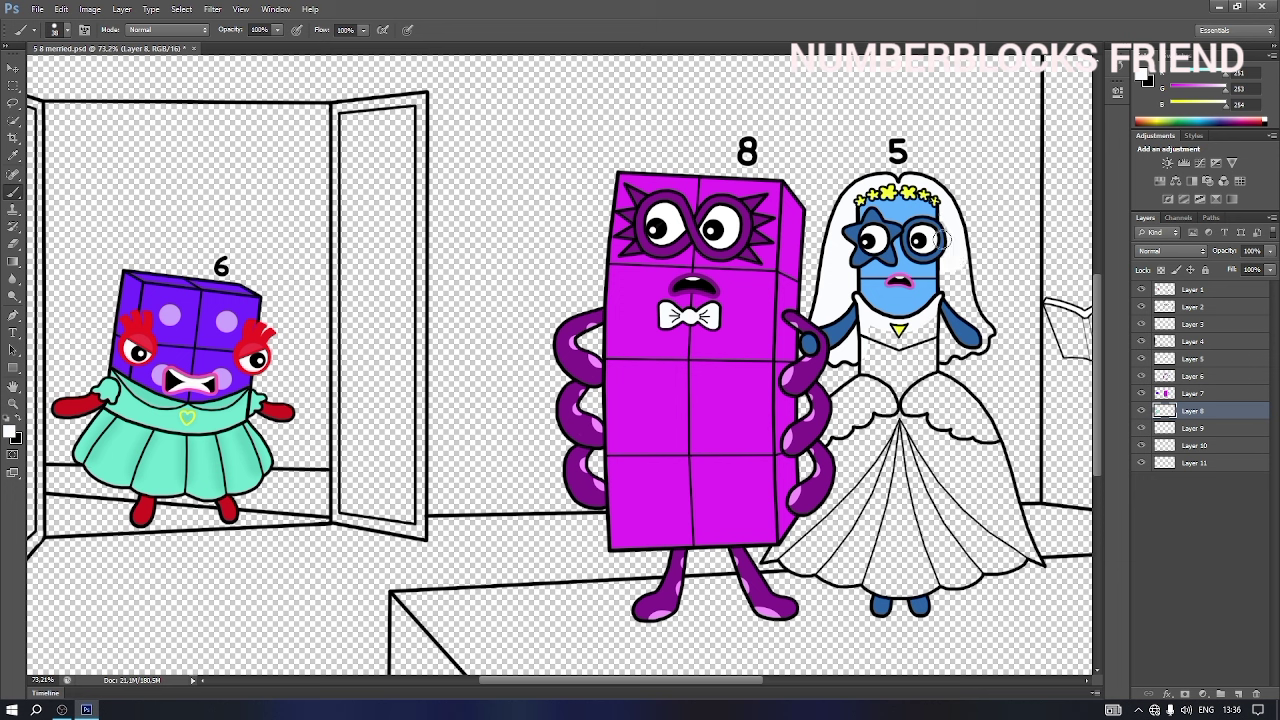
drag(960, 255, 974, 318)
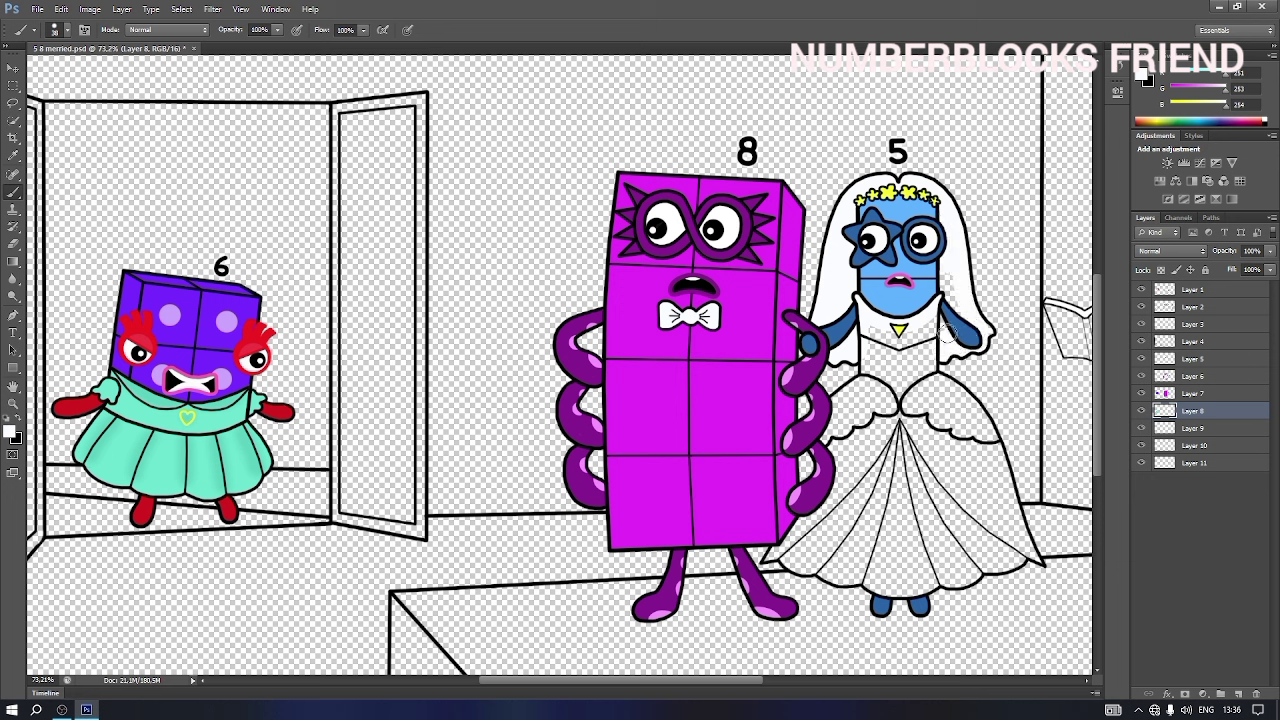
right_click(964, 330)
click(987, 350)
drag(969, 309, 979, 321)
- Fill the bodice and full skirt of character 5's wedding dress with white, using smaller brush sizes near the outlines
right_click(934, 359)
click(971, 391)
mouse_move(871, 326)
mouse_down()
mouse_move(928, 320)
mouse_move(933, 331)
mouse_move(865, 339)
mouse_move(926, 356)
mouse_move(871, 353)
mouse_move(878, 370)
mouse_move(928, 366)
mouse_move(902, 377)
mouse_move(905, 397)
mouse_move(867, 382)
mouse_move(839, 399)
mouse_move(825, 439)
mouse_move(858, 400)
mouse_move(852, 417)
mouse_move(890, 408)
mouse_up()
mouse_move(808, 460)
mouse_down()
mouse_move(841, 439)
mouse_move(937, 381)
mouse_move(992, 438)
mouse_move(1026, 552)
mouse_move(1002, 566)
mouse_move(969, 556)
mouse_move(966, 578)
mouse_move(912, 588)
mouse_move(793, 563)
mouse_move(776, 549)
mouse_move(799, 563)
mouse_move(792, 533)
mouse_move(825, 504)
mouse_move(842, 453)
mouse_up()
right_click(843, 453)
drag(955, 489, 967, 489)
mouse_move(853, 455)
mouse_down()
mouse_move(941, 403)
mouse_move(973, 446)
mouse_move(927, 433)
mouse_move(871, 473)
mouse_move(978, 459)
mouse_move(998, 518)
mouse_move(985, 541)
mouse_move(949, 495)
mouse_move(958, 562)
mouse_move(915, 484)
mouse_move(921, 566)
mouse_move(882, 520)
mouse_move(860, 560)
mouse_move(821, 540)
mouse_up()
right_click(980, 510)
drag(1006, 545, 995, 545)
key(Return)
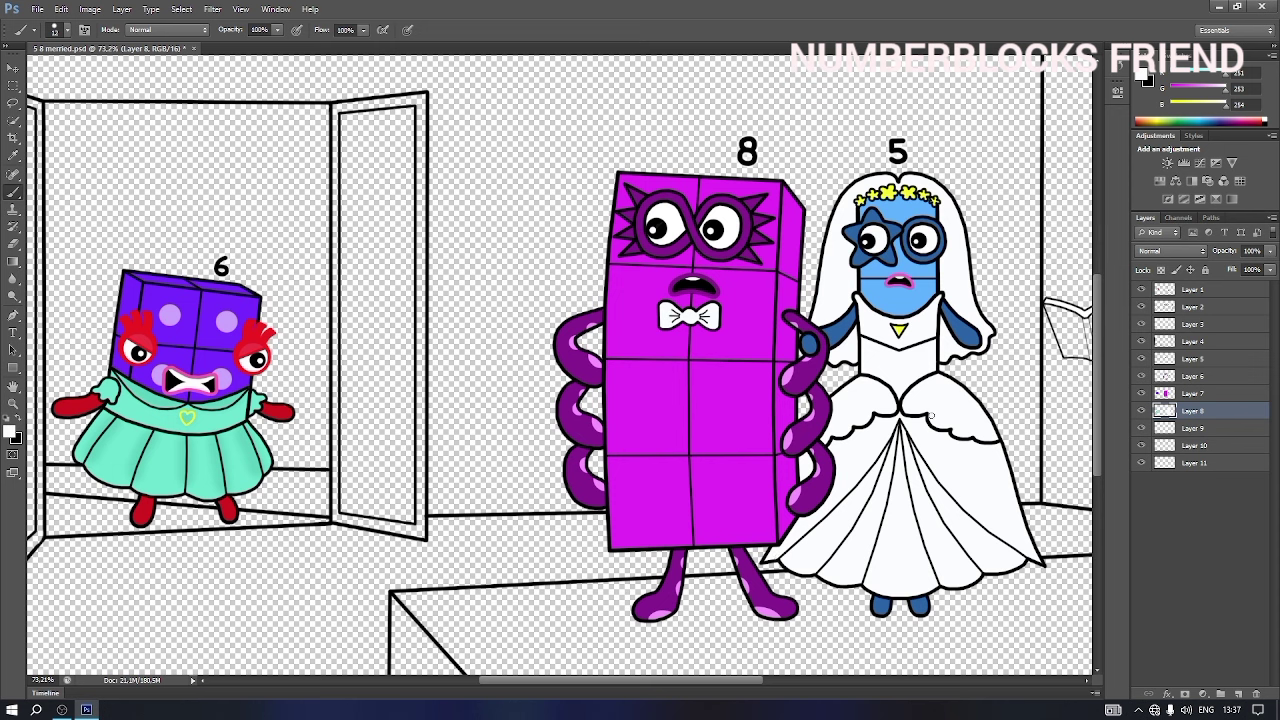
- Shade the edges and folds of character 5's veil and dress in pale cream with a soft brush
click(1141, 77)
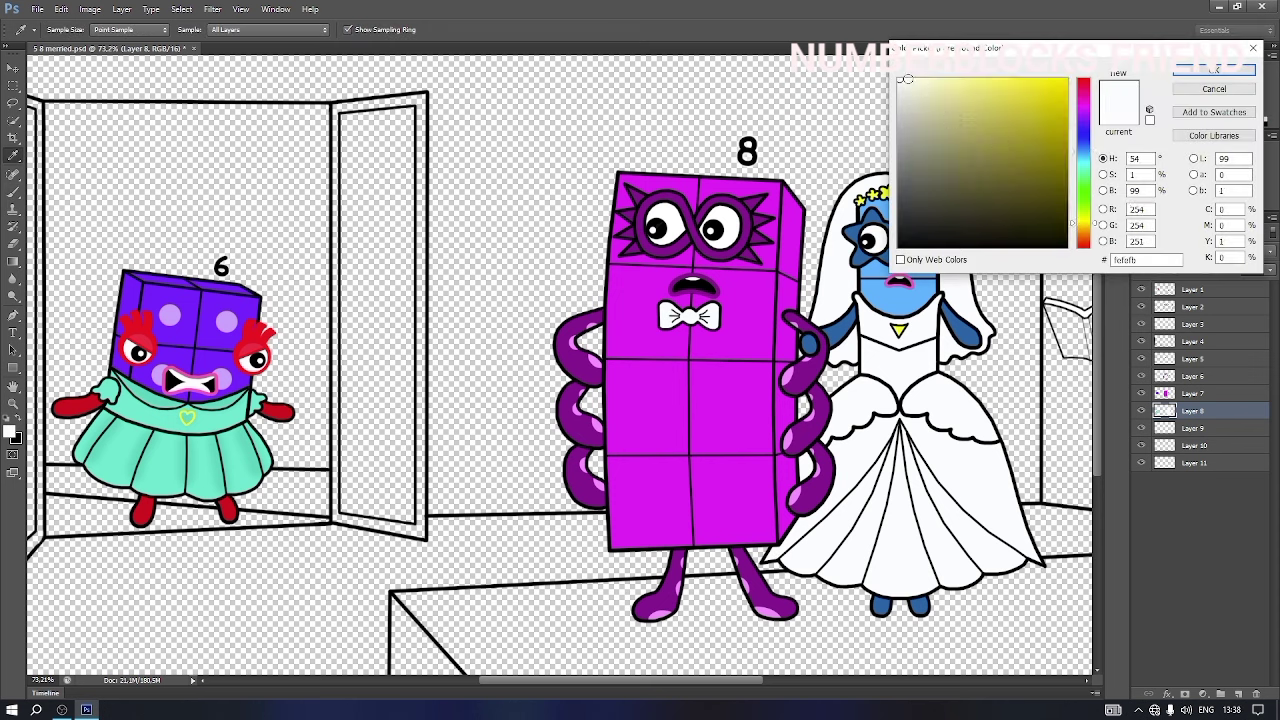
click(1217, 70)
right_click(930, 302)
drag(945, 332, 951, 332)
click(859, 201)
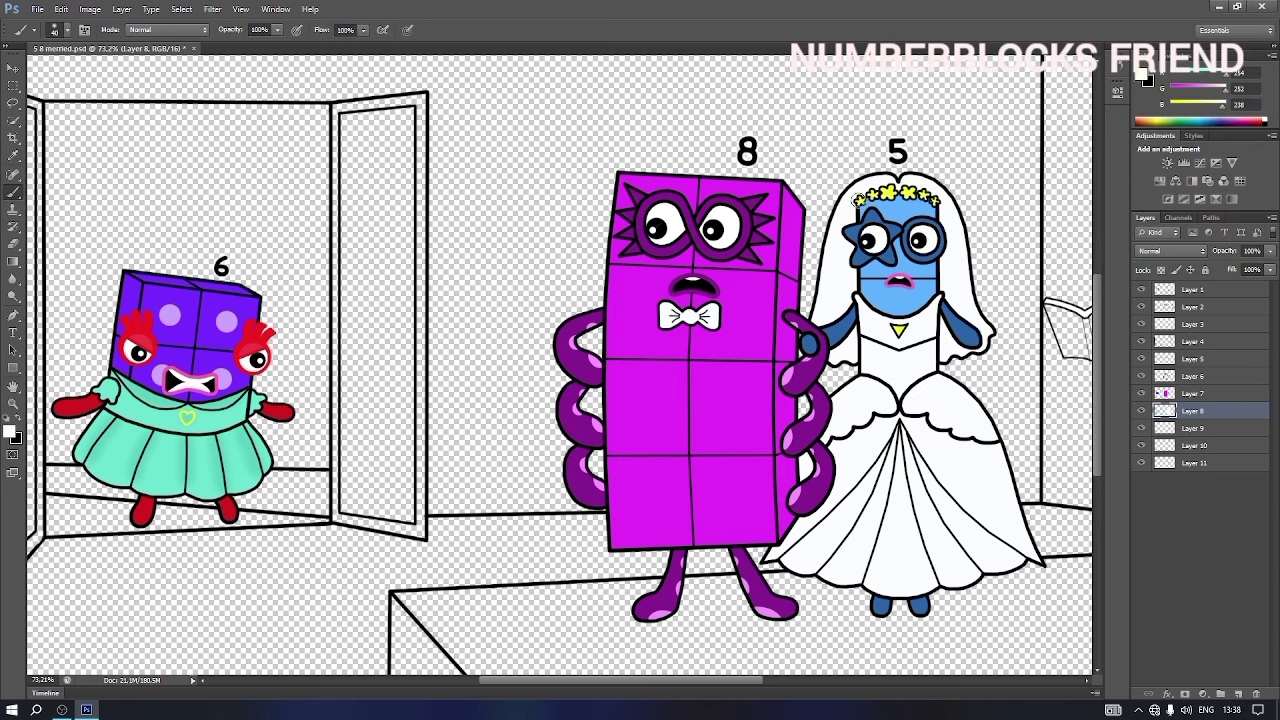
right_click(940, 333)
key(Return)
right_click(902, 419)
key(Return)
- Paint the inside of both of character 4's square eyes white on Layer 5
drag(755, 688, 793, 688)
click(1220, 362)
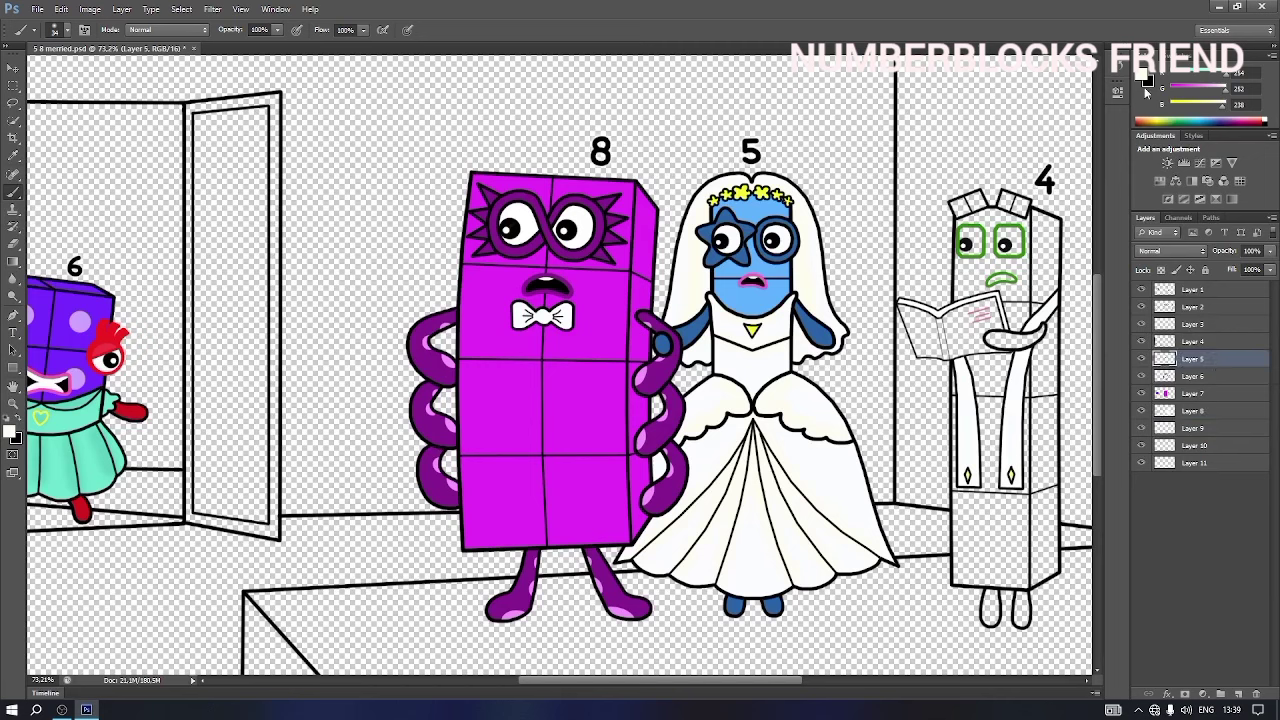
click(1144, 80)
click(898, 78)
click(1213, 70)
right_click(1014, 248)
click(1032, 281)
click(964, 233)
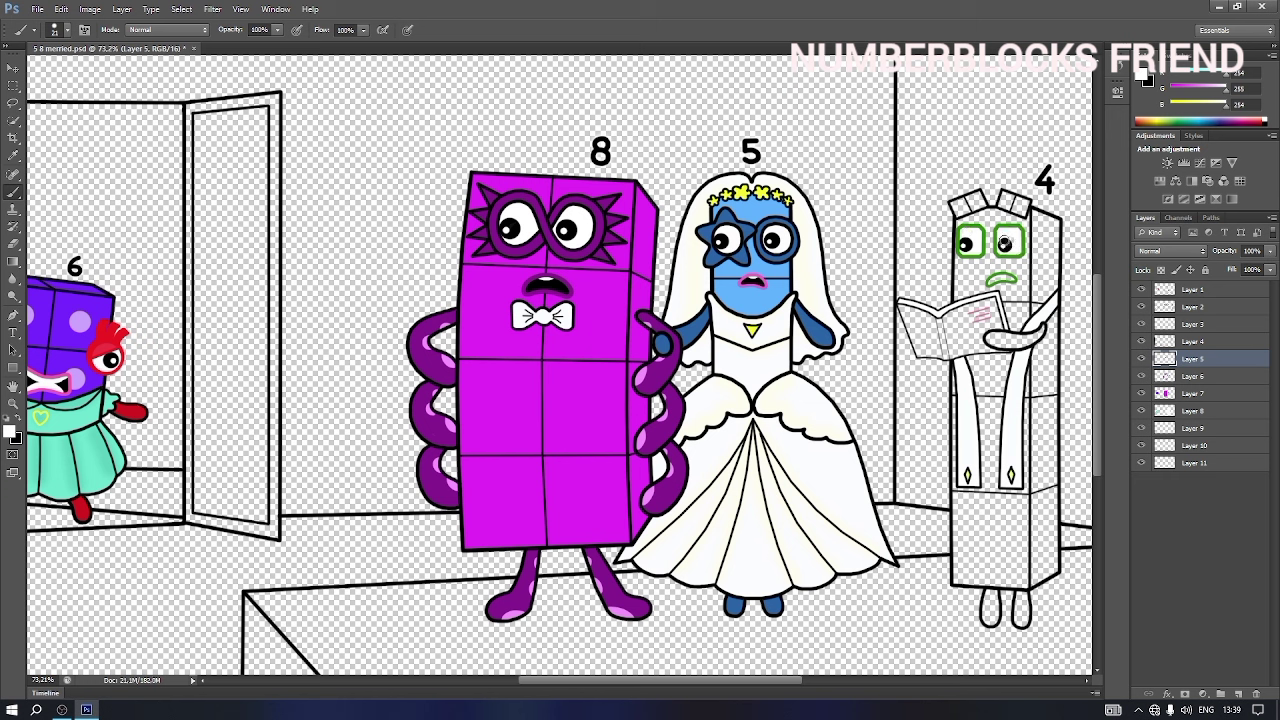
- Paint the inside of character 4's mouth black with a smaller brush
click(17, 418)
right_click(1030, 280)
click(1048, 312)
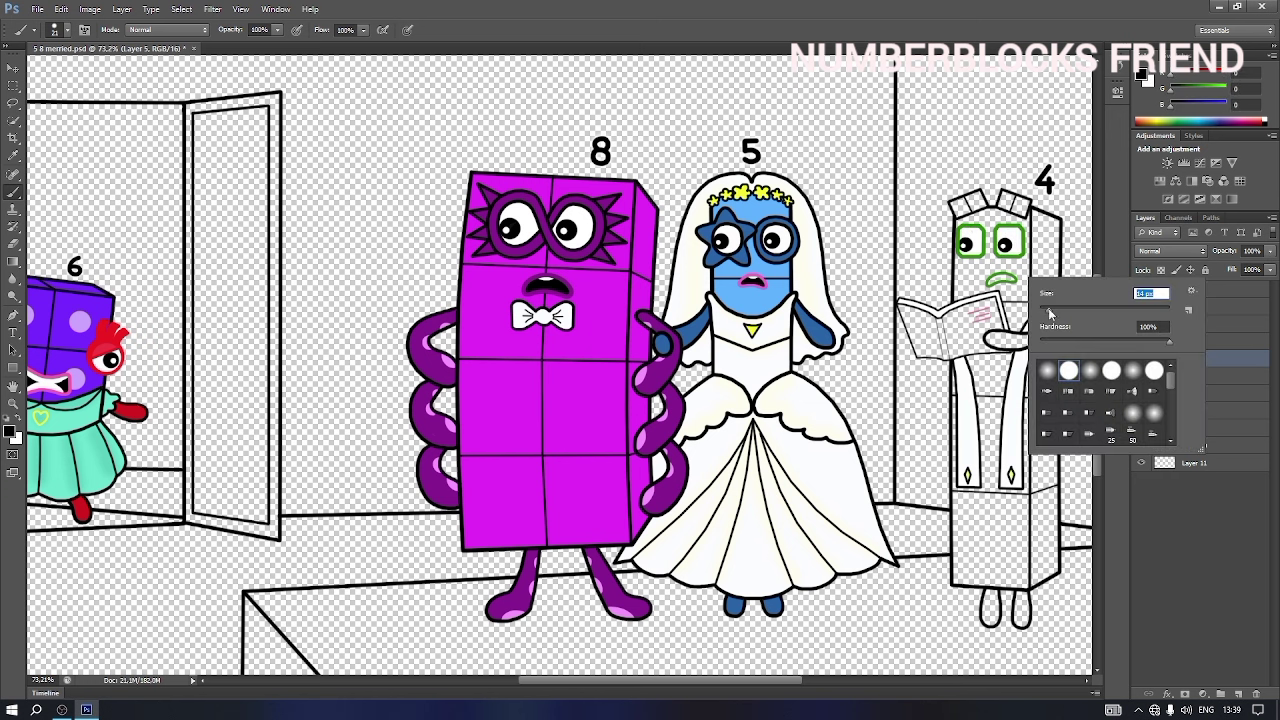
drag(990, 282, 1012, 280)
- Paint the blocks on character 4's head, the arm and both legs dark green on Layer 5
click(14, 439)
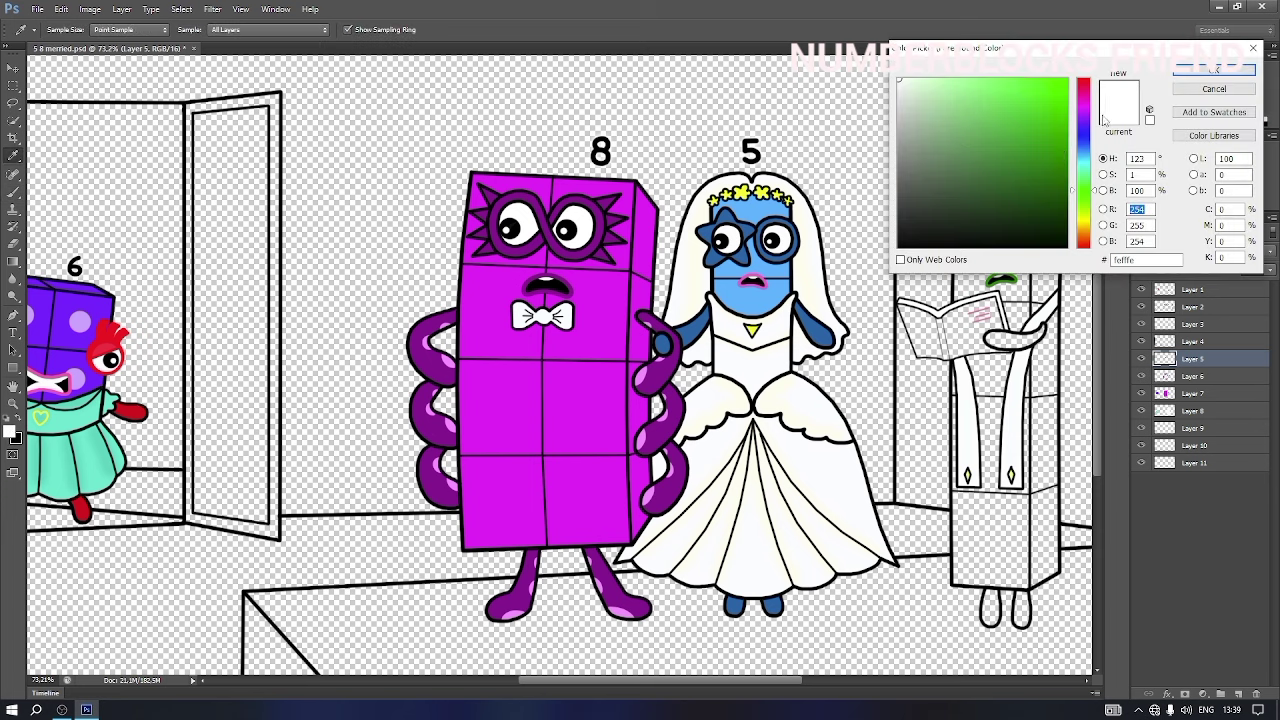
click(1067, 154)
click(1213, 69)
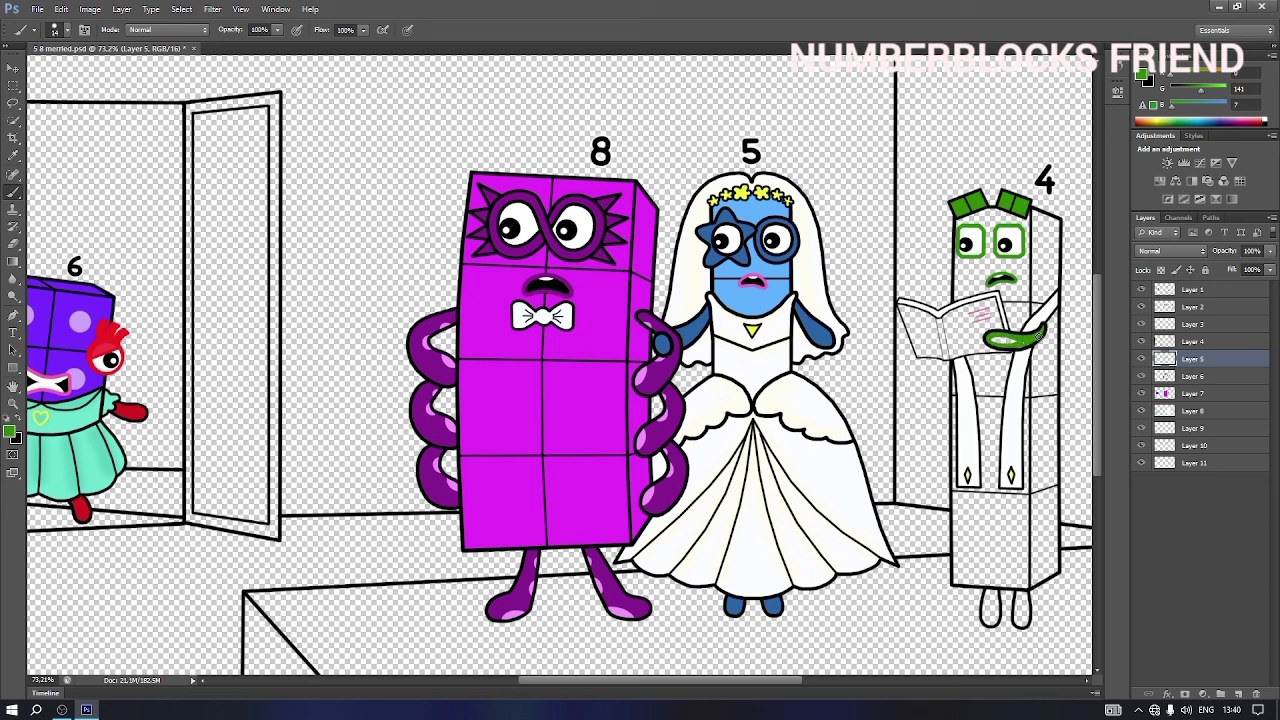
right_click(1022, 598)
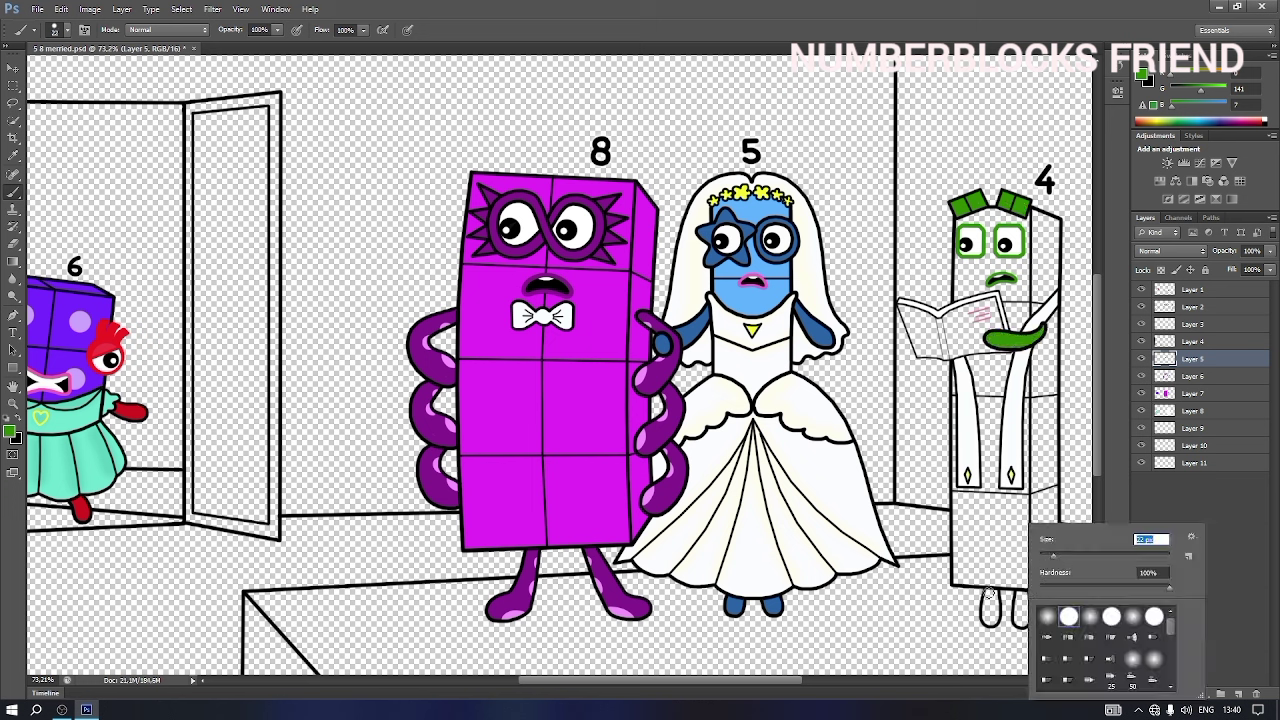
drag(988, 588, 989, 620)
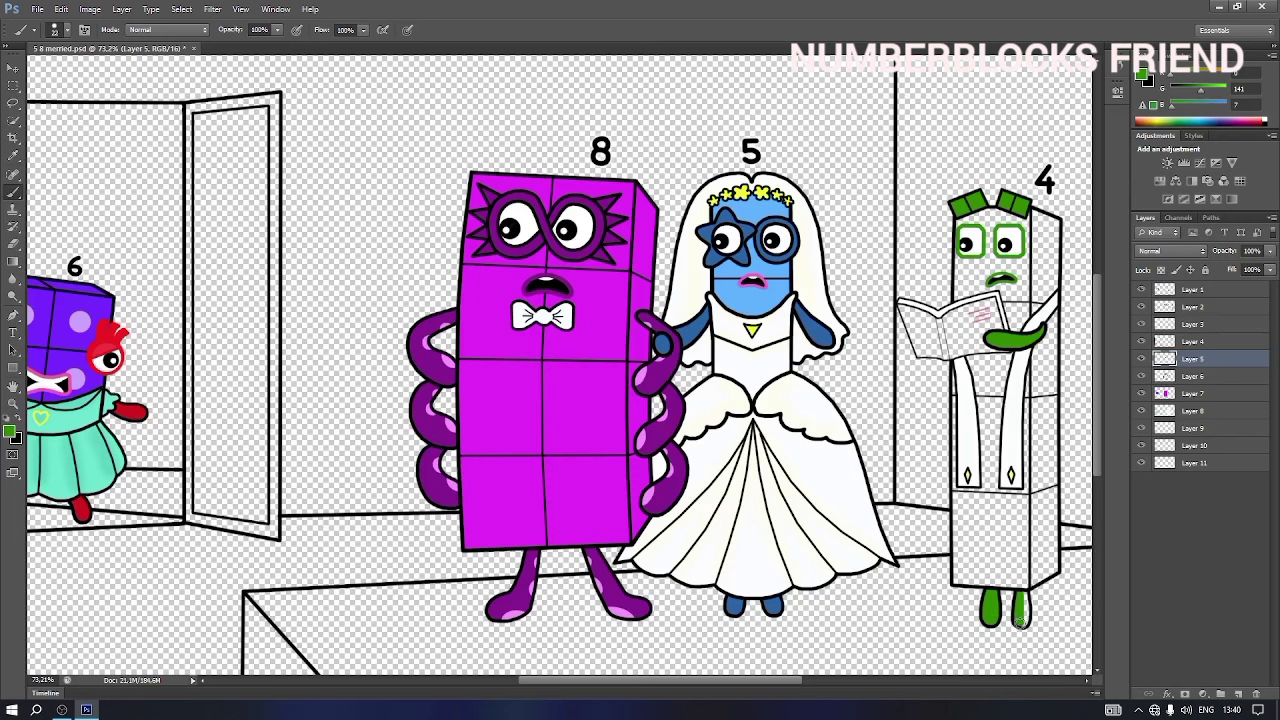
- Fill the open book in character 4's hands with grey-green on Layer 6, starting with its outer edges
click(1195, 376)
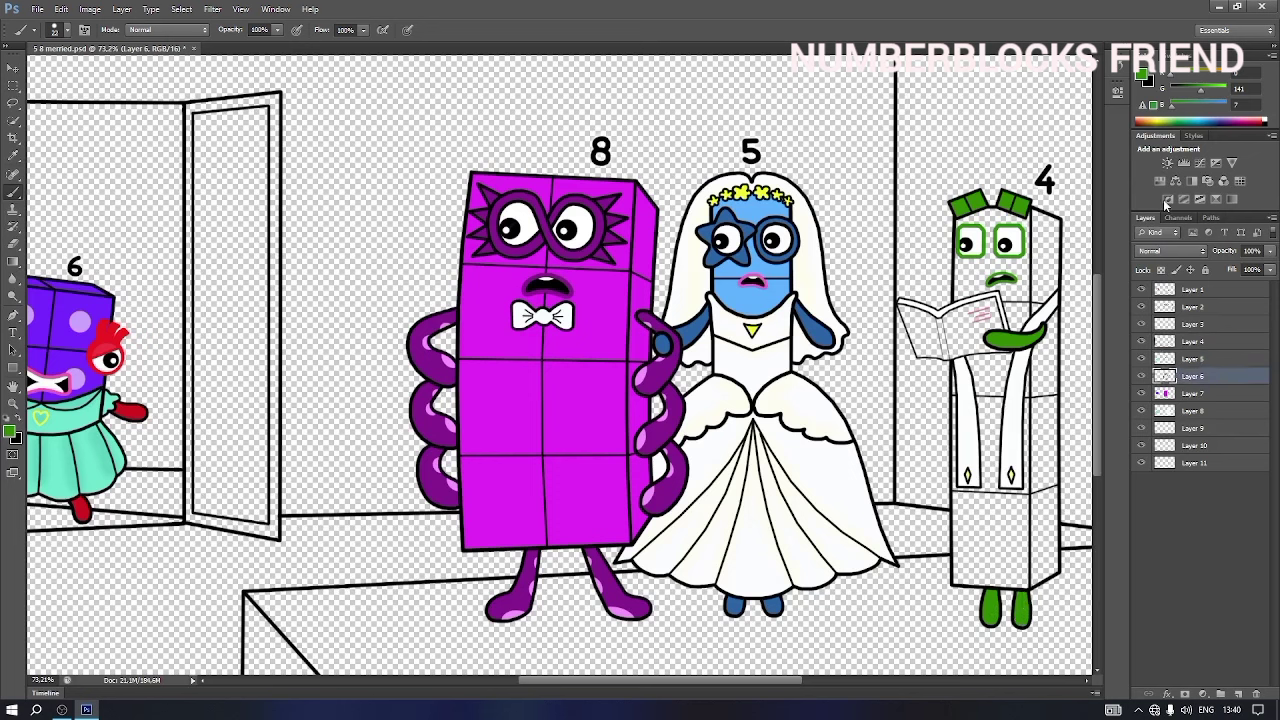
click(1141, 75)
drag(1082, 186, 1084, 170)
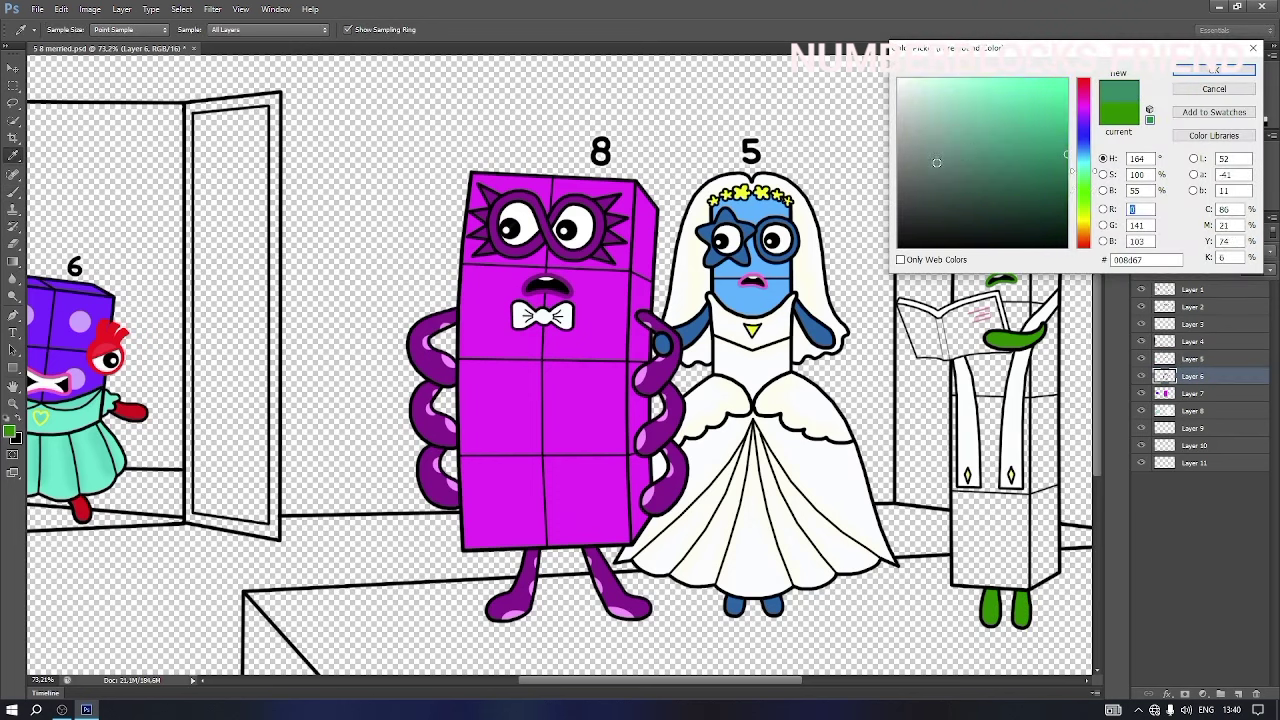
click(937, 162)
key(Return)
right_click(954, 324)
click(967, 351)
drag(901, 307, 918, 354)
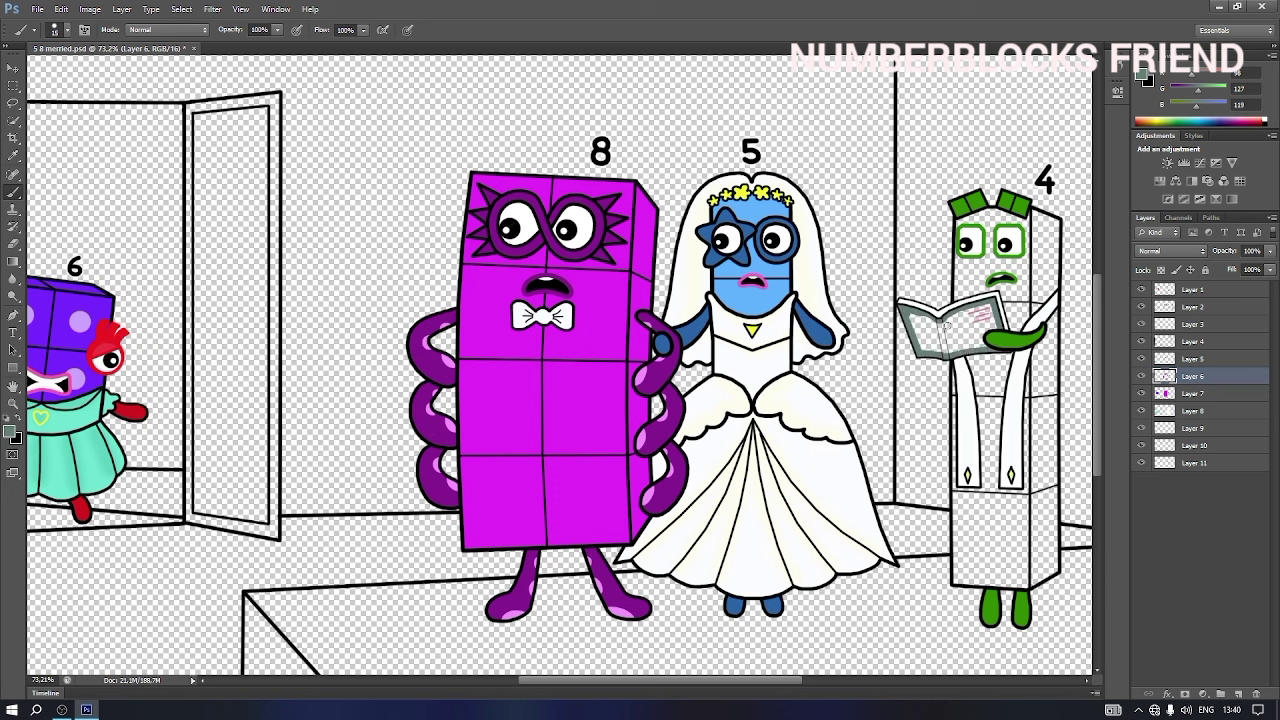
right_click(946, 325)
click(966, 352)
mouse_move(913, 319)
mouse_down()
mouse_move(985, 313)
mouse_move(925, 337)
mouse_move(977, 333)
mouse_move(957, 347)
mouse_up()
- Shade the book's edges and centre fold in a darker grey-green with a soft brush
click(1142, 74)
click(946, 177)
key(Return)
right_click(965, 364)
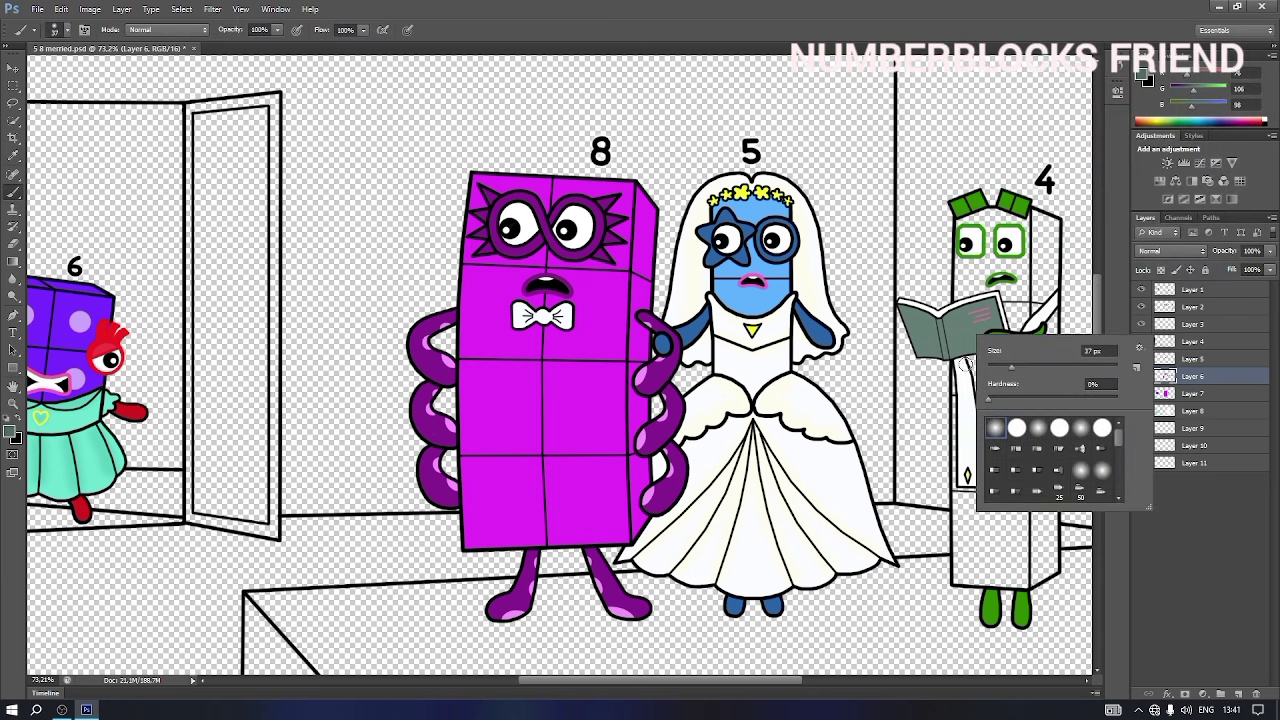
key(Return)
right_click(912, 310)
key(Return)
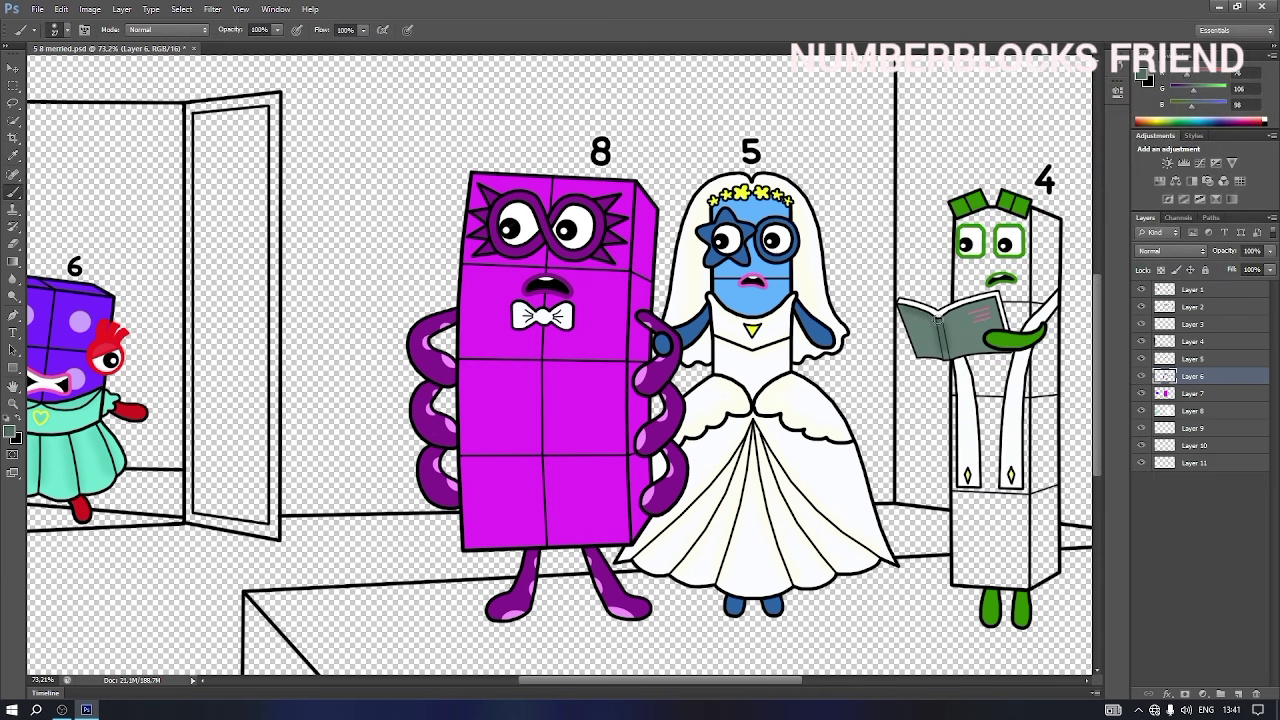
drag(938, 316, 995, 302)
- Fill character 4's block body with bright green on Layer 7 around the white stole, using a hard round brush
click(1209, 396)
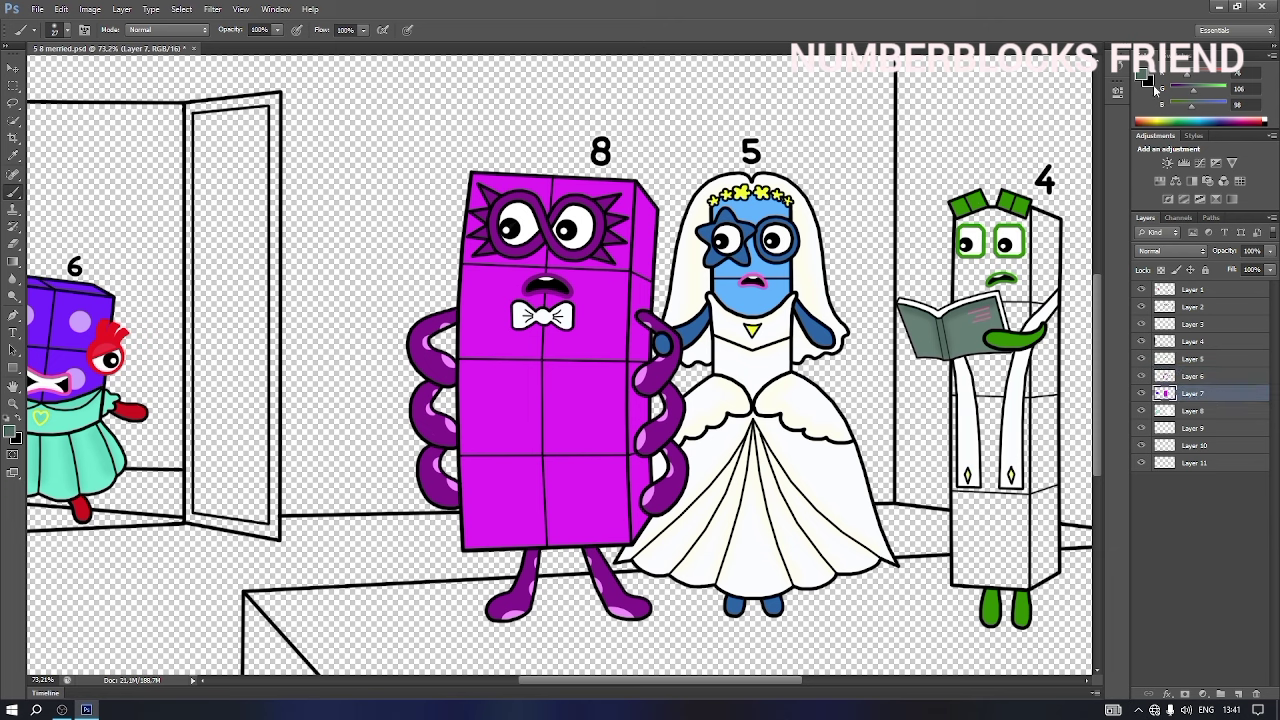
click(1142, 75)
click(1085, 187)
click(1066, 87)
key(Return)
right_click(994, 277)
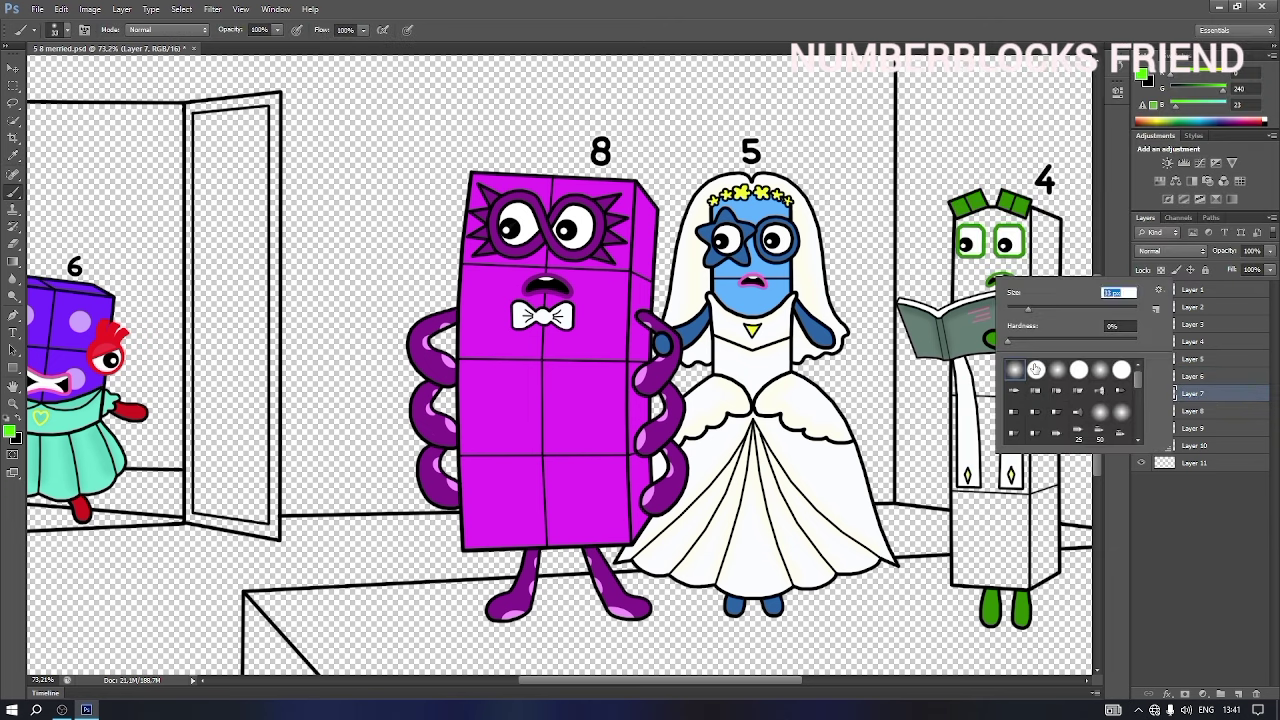
key(Return)
mouse_move(962, 218)
mouse_down()
mouse_move(1000, 215)
mouse_move(977, 205)
mouse_move(1013, 207)
mouse_move(1053, 225)
mouse_move(1052, 565)
mouse_move(1027, 582)
mouse_move(959, 576)
mouse_move(966, 228)
mouse_move(1040, 232)
mouse_move(1025, 256)
mouse_move(1037, 270)
mouse_move(983, 276)
mouse_move(1023, 297)
mouse_move(1013, 316)
mouse_move(1030, 318)
mouse_move(1037, 345)
mouse_move(977, 372)
mouse_move(1032, 368)
mouse_move(977, 396)
mouse_move(1027, 398)
mouse_move(985, 424)
mouse_move(1032, 428)
mouse_move(983, 455)
mouse_move(1037, 462)
mouse_move(980, 490)
mouse_move(1034, 521)
mouse_move(973, 502)
mouse_move(980, 545)
mouse_move(1033, 540)
mouse_move(976, 549)
mouse_up()
right_click(1034, 243)
- Paint the narrow door panel at the drawing's left edge beige (RGB 176, 167, 137) on Layer 9 with straight strokes
click(1197, 428)
scroll(727, 413, down, 1)
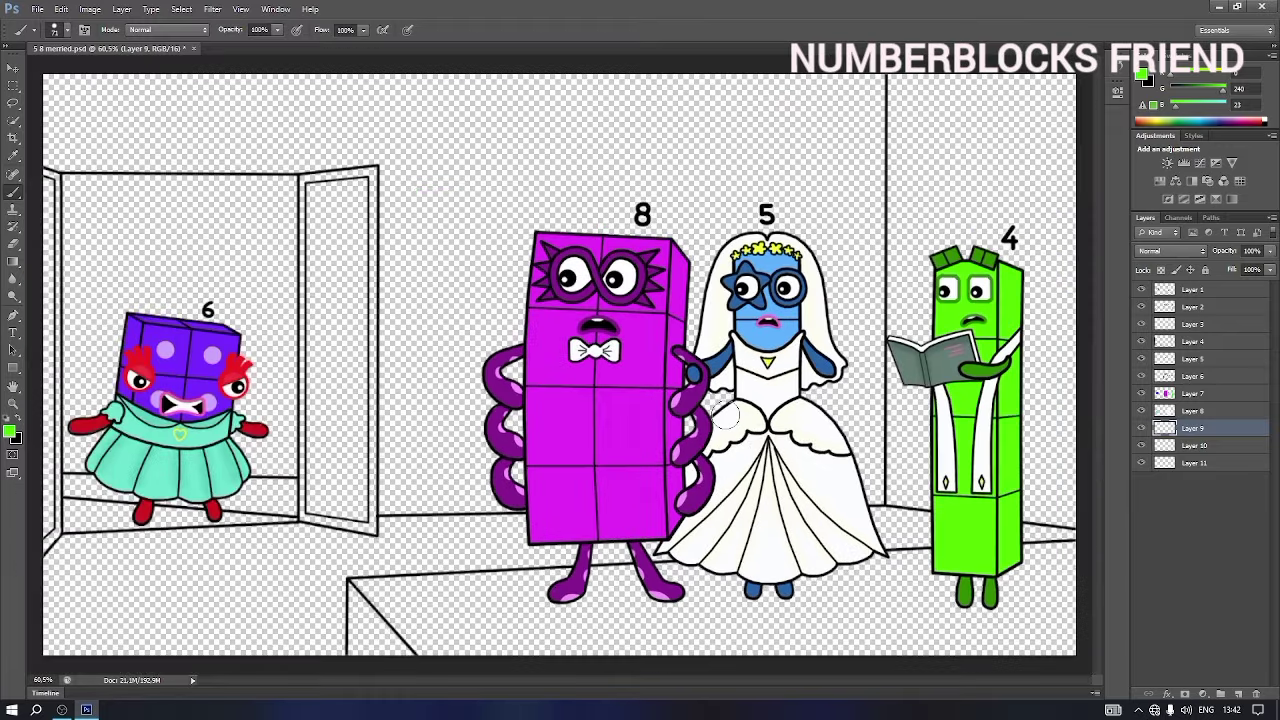
click(11, 434)
click(1083, 226)
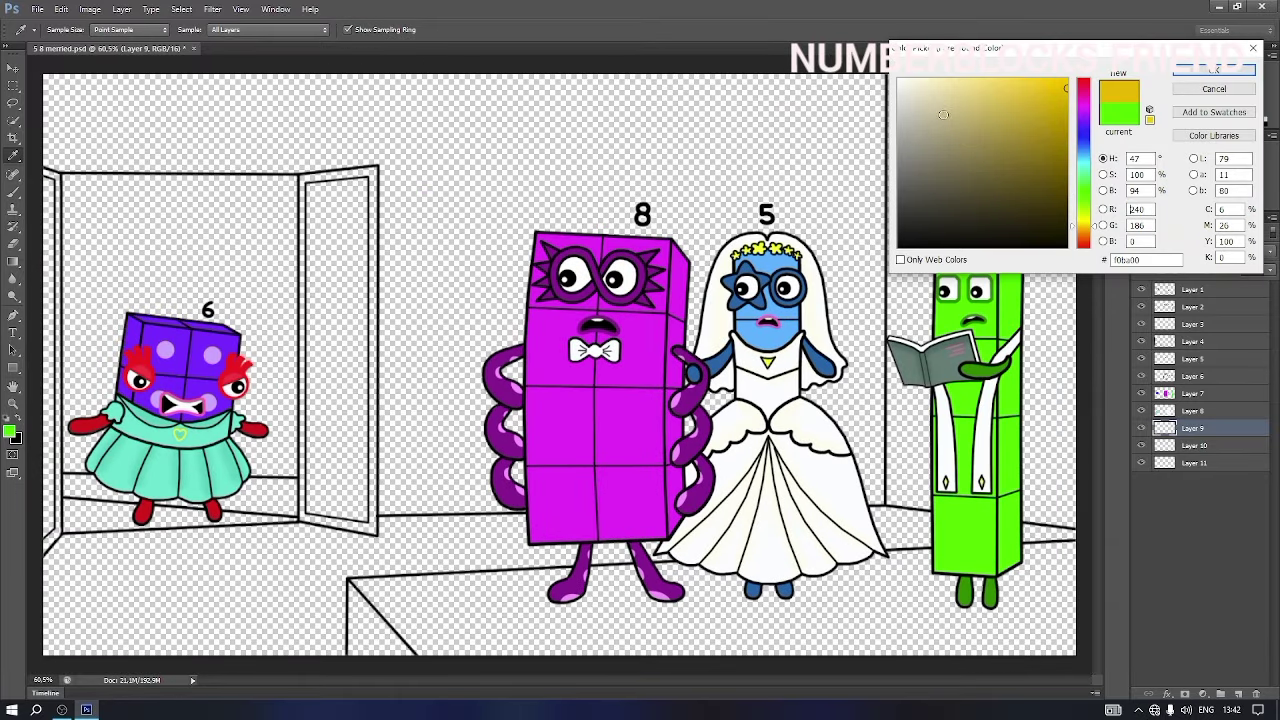
click(935, 130)
click(1214, 68)
click(1213, 411)
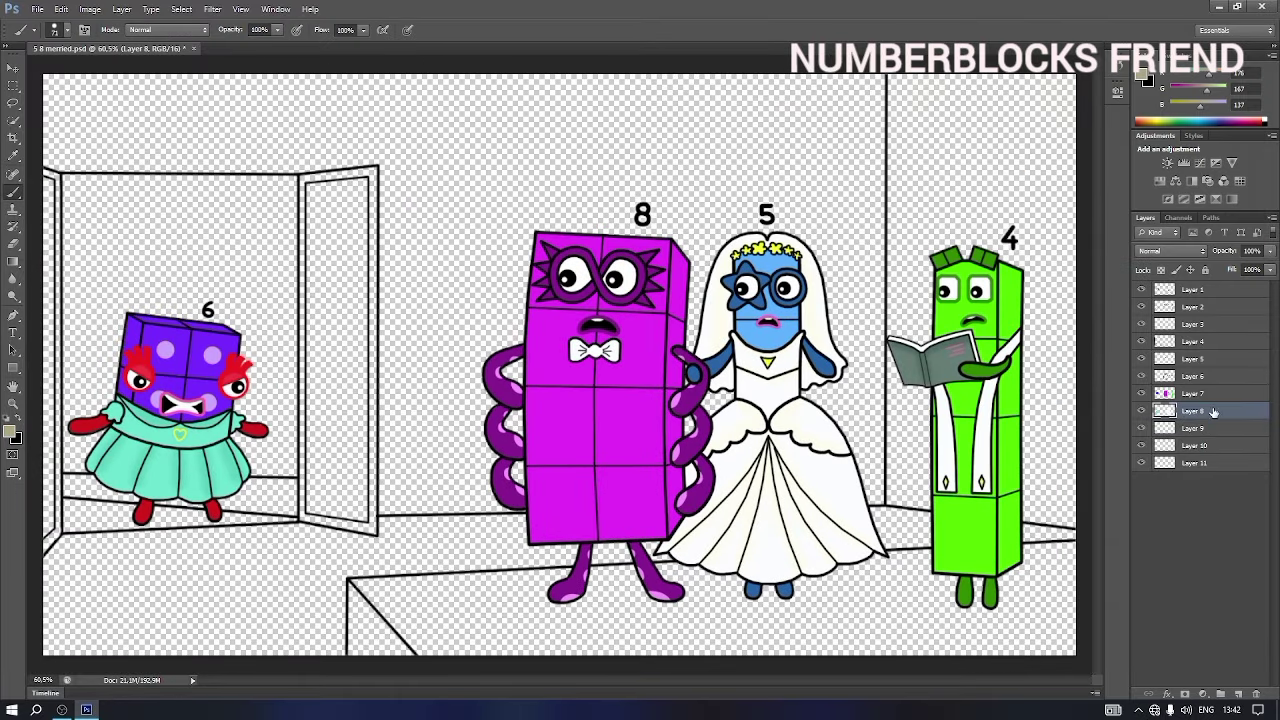
click(1210, 428)
right_click(100, 244)
drag(129, 277, 122, 277)
click(45, 174)
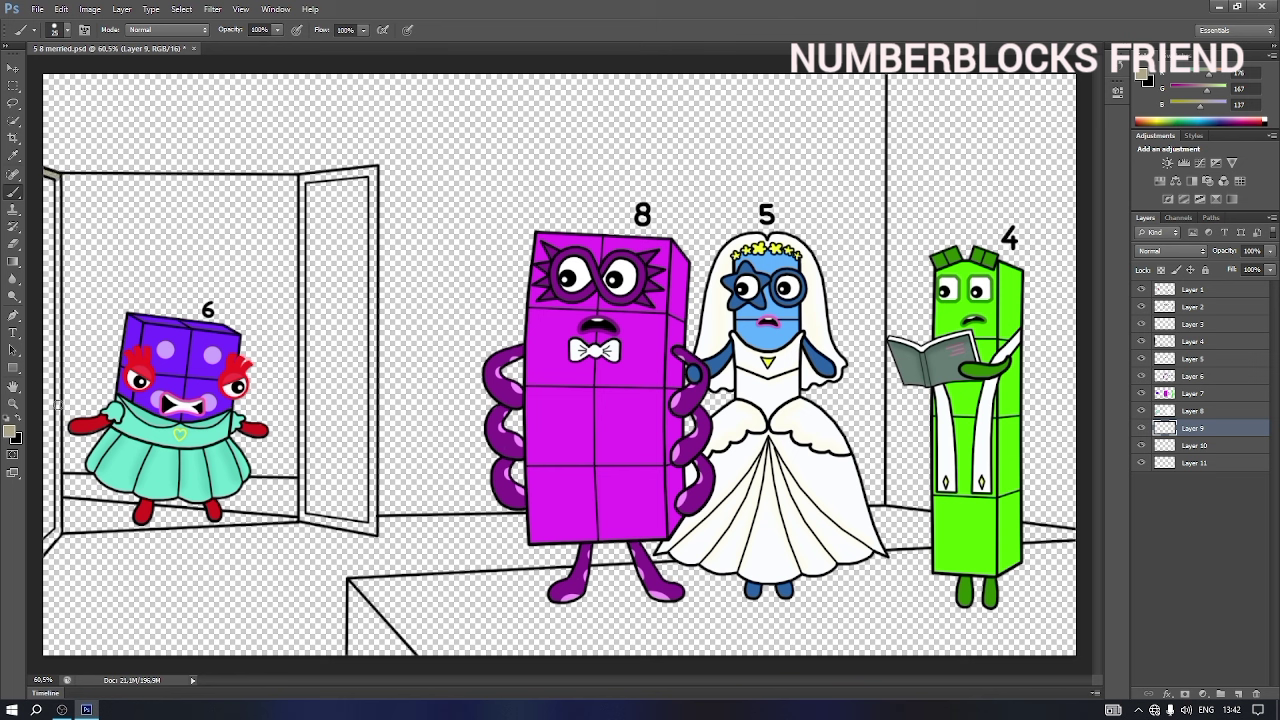
shift+click(55, 531)
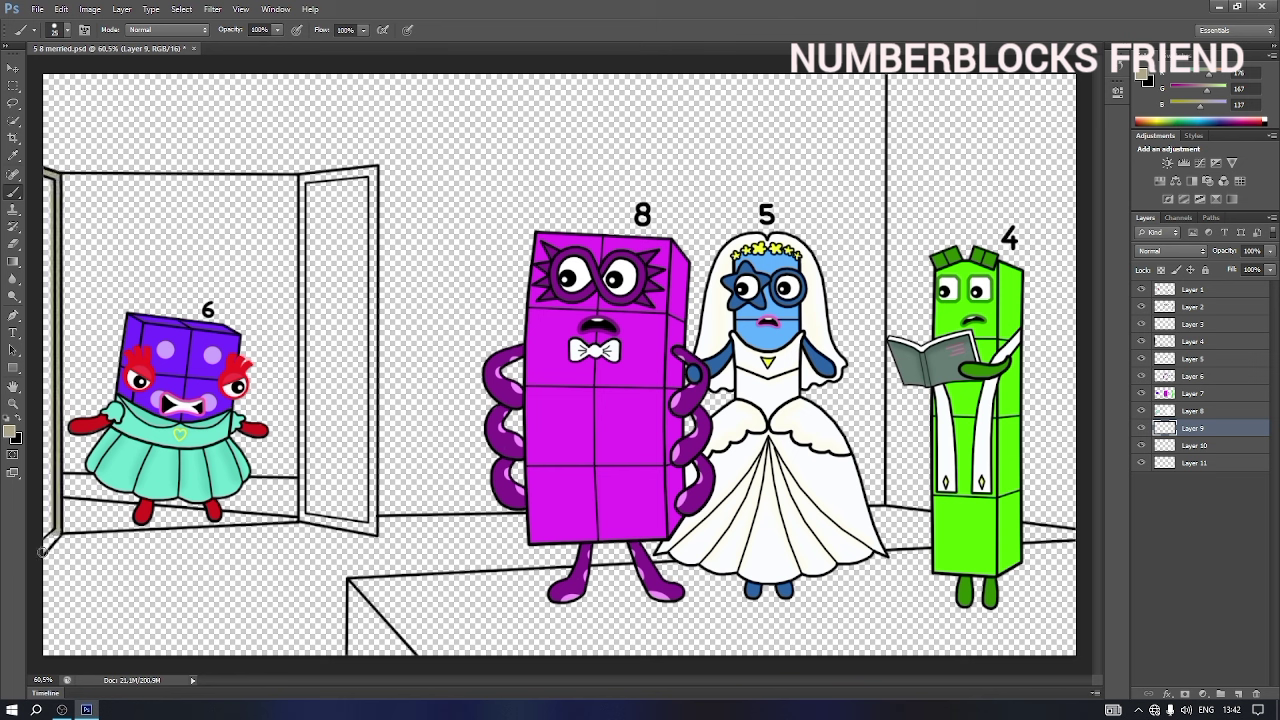
shift+click(44, 180)
shift+click(48, 187)
shift+click(51, 530)
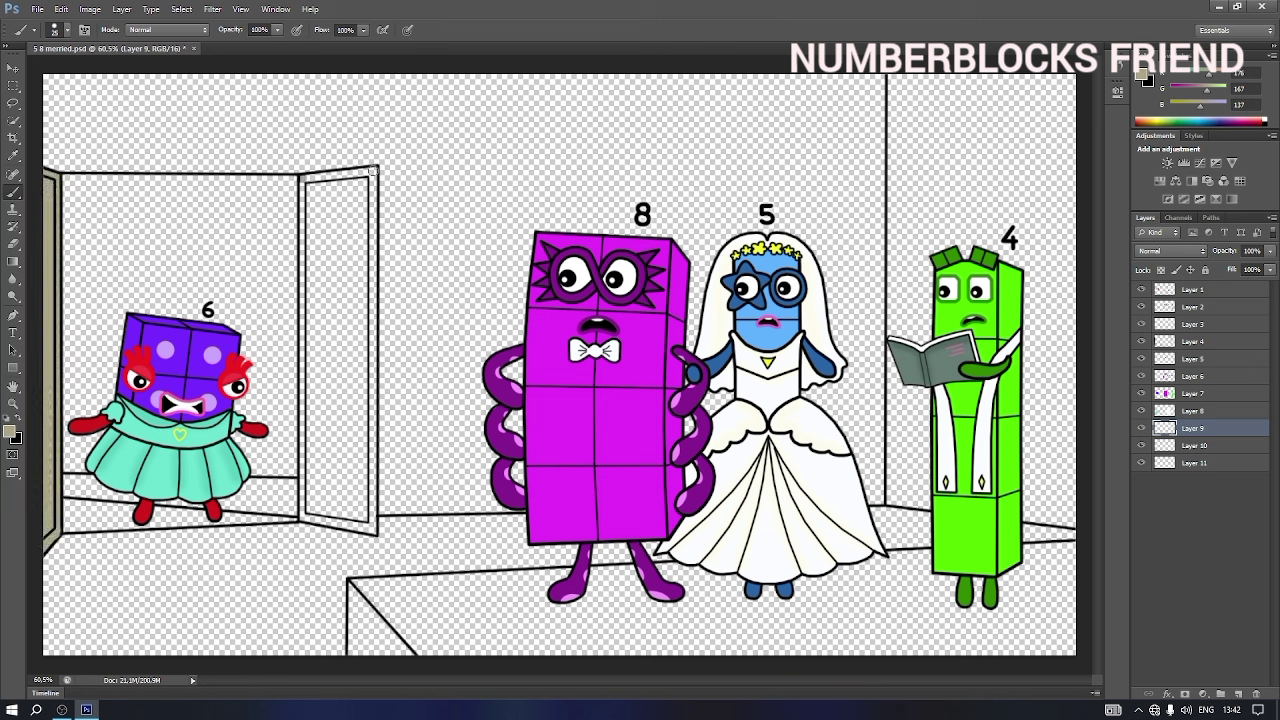
- Paint the open door between characters 6 and 8 beige, covering the frame and the inner panel
shift+click(372, 171)
shift+click(372, 531)
shift+click(302, 516)
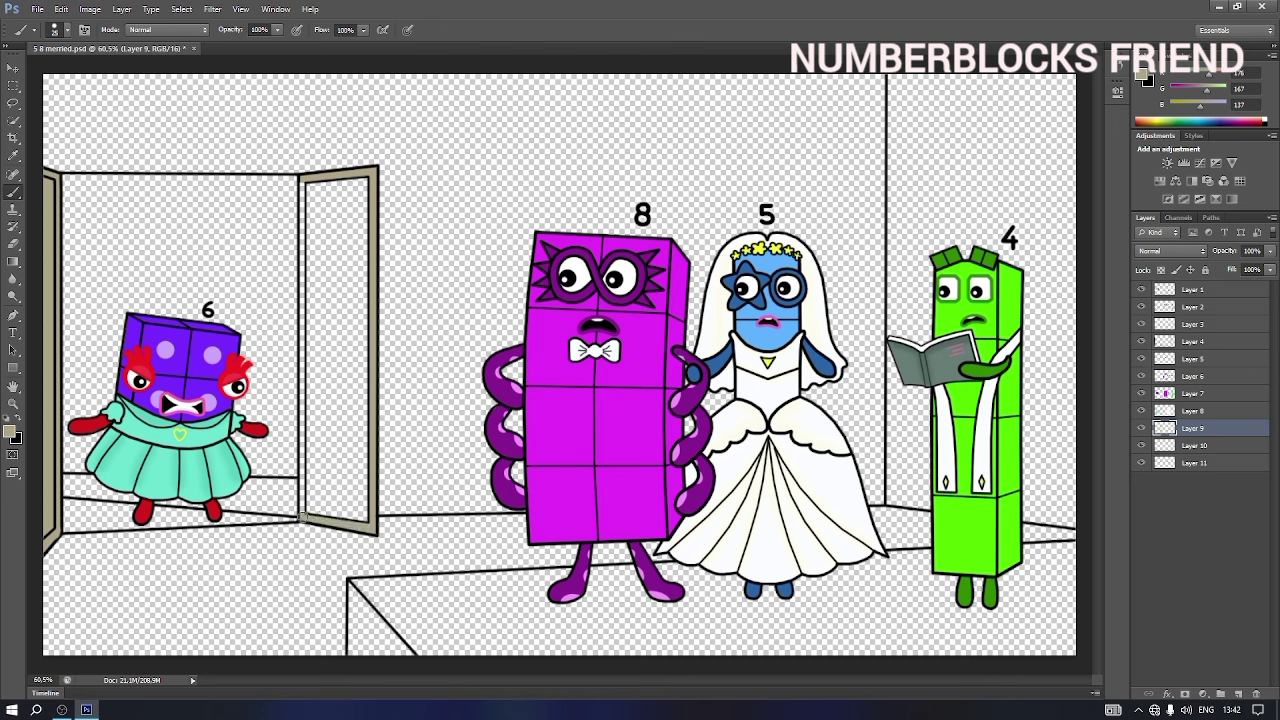
shift+click(305, 180)
right_click(351, 194)
drag(372, 229, 378, 229)
mouse_move(320, 193)
mouse_down()
mouse_move(359, 185)
mouse_move(359, 244)
mouse_up()
shift+click(360, 514)
drag(354, 512, 314, 510)
shift+click(320, 216)
mouse_move(332, 208)
mouse_down()
mouse_move(349, 233)
mouse_move(337, 497)
mouse_move(332, 302)
mouse_up()
- Shade the inner edges of both door panels in darker beige #a0987a with straight soft-brush strokes
click(1142, 75)
click(935, 141)
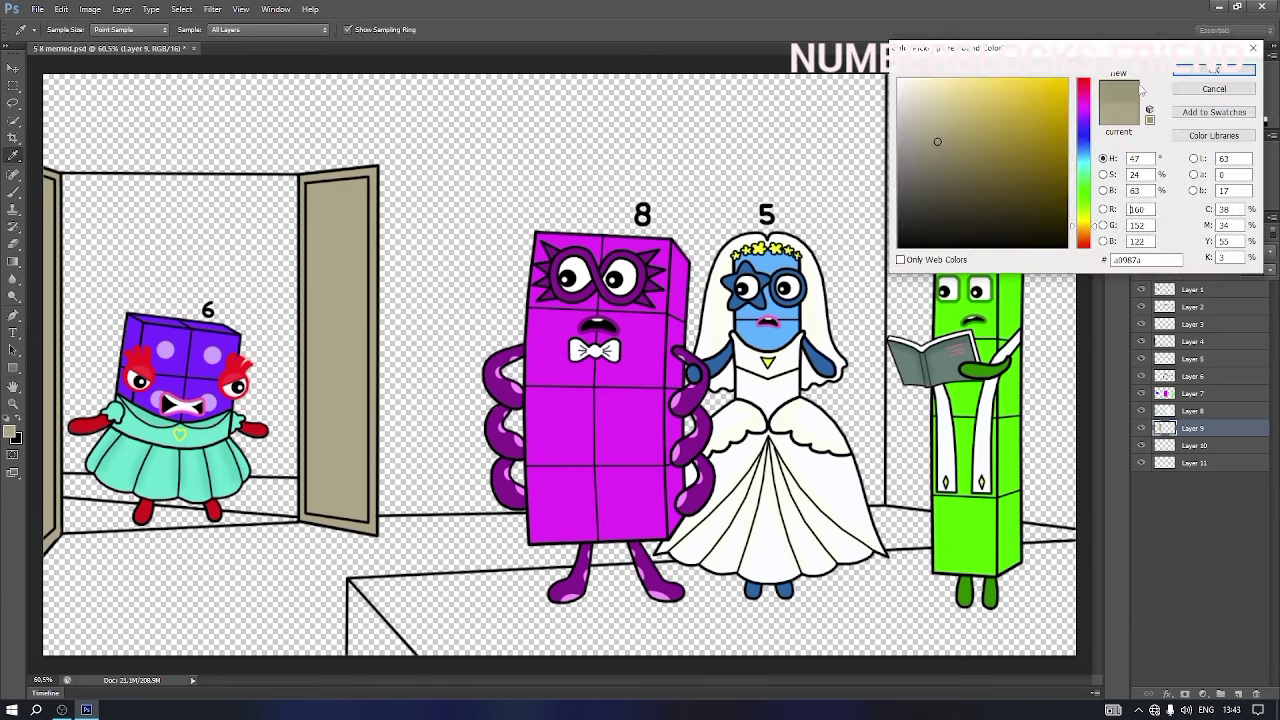
click(1213, 65)
right_click(367, 320)
click(405, 353)
click(318, 258)
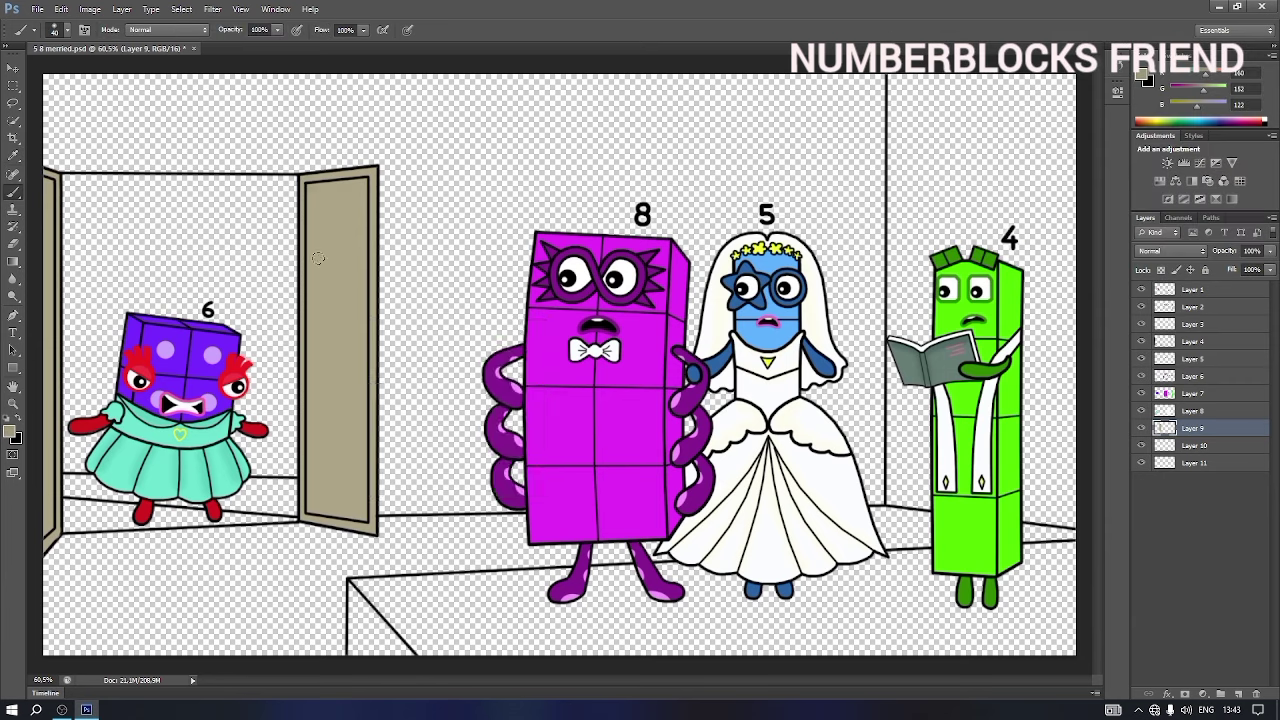
shift+click(310, 511)
shift+click(364, 180)
shift+click(310, 188)
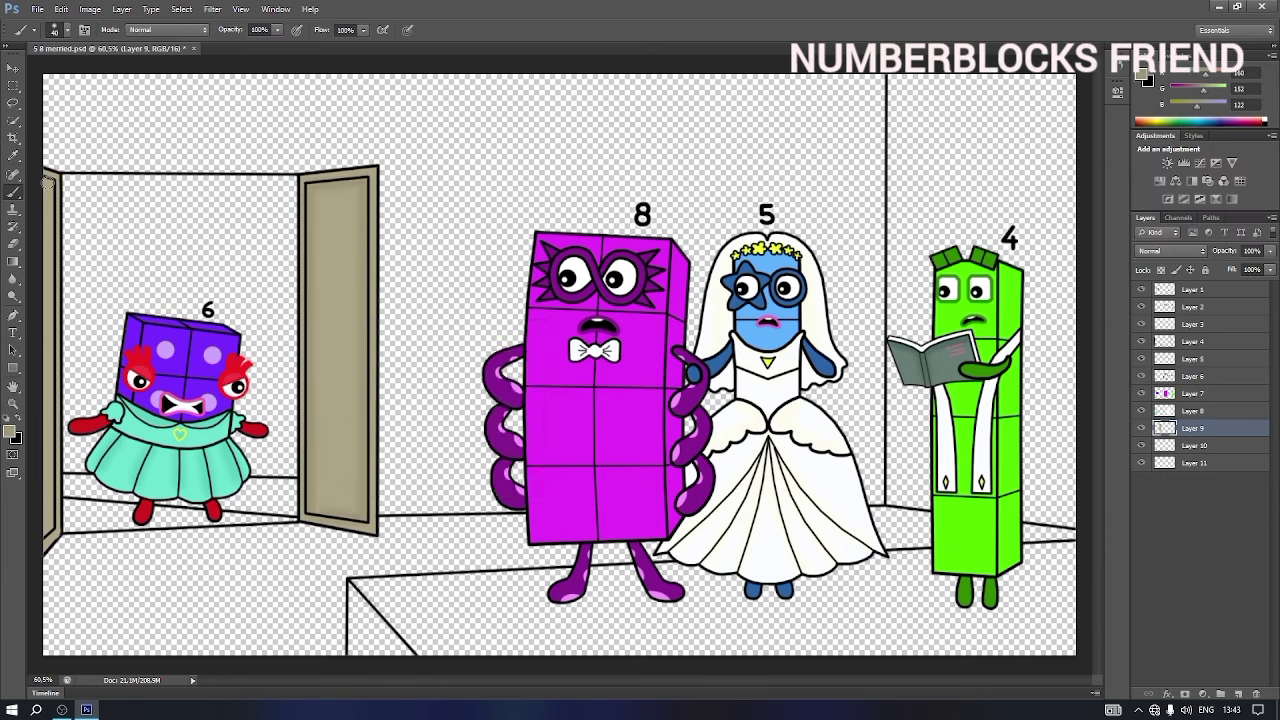
shift+click(49, 529)
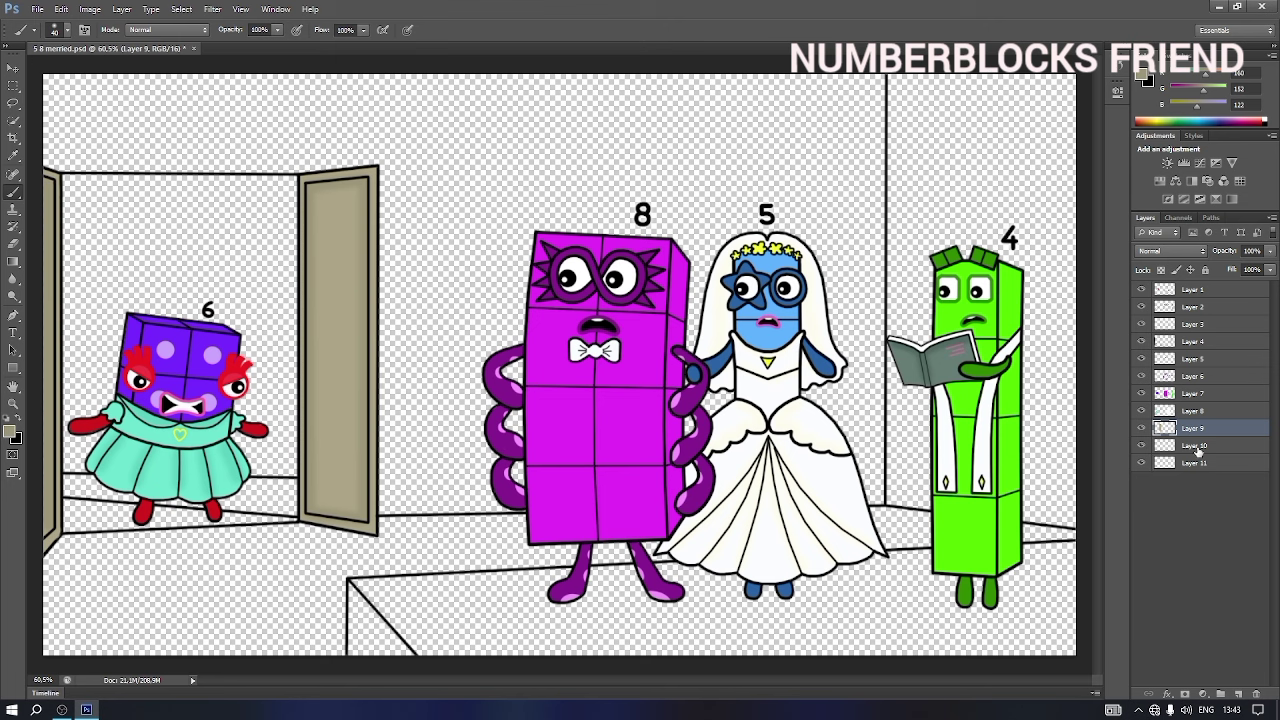
- Paint a straight brown (RGB 144, 124, 90) stroke along the raised platform's top edge on Layer 9
click(1142, 76)
click(1087, 230)
click(954, 153)
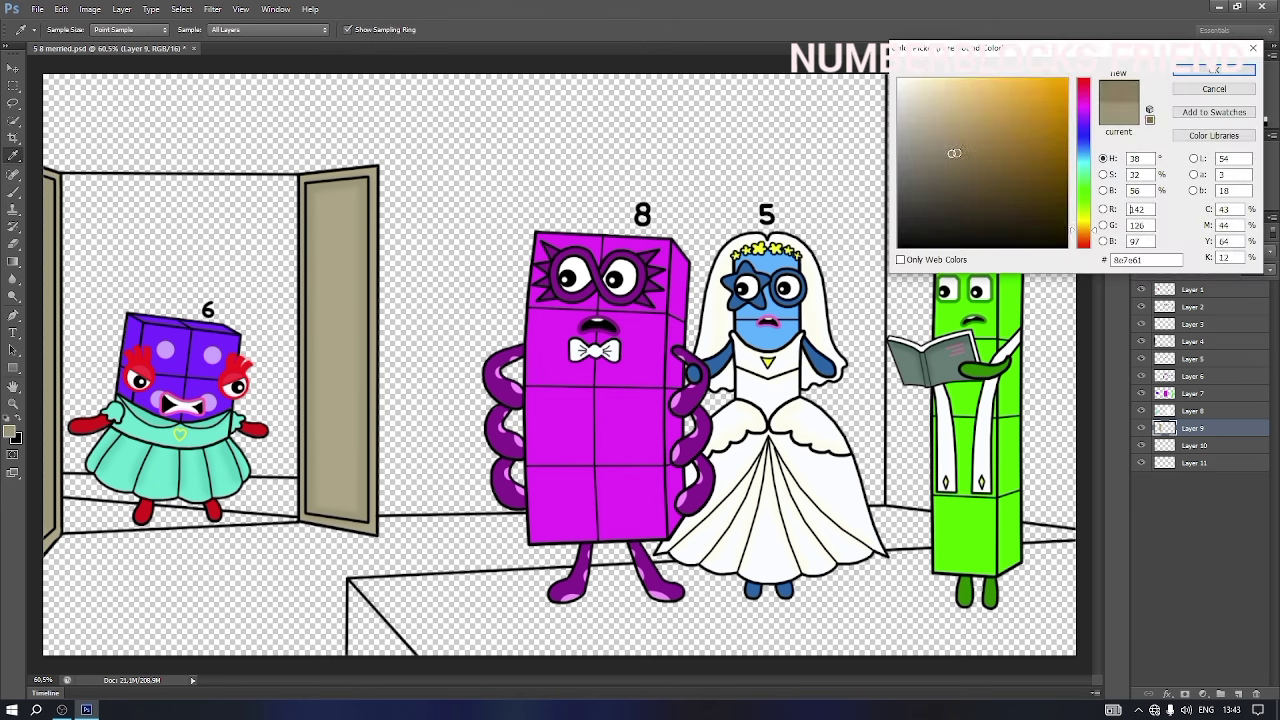
click(961, 152)
click(1205, 71)
right_click(462, 585)
click(497, 616)
click(354, 586)
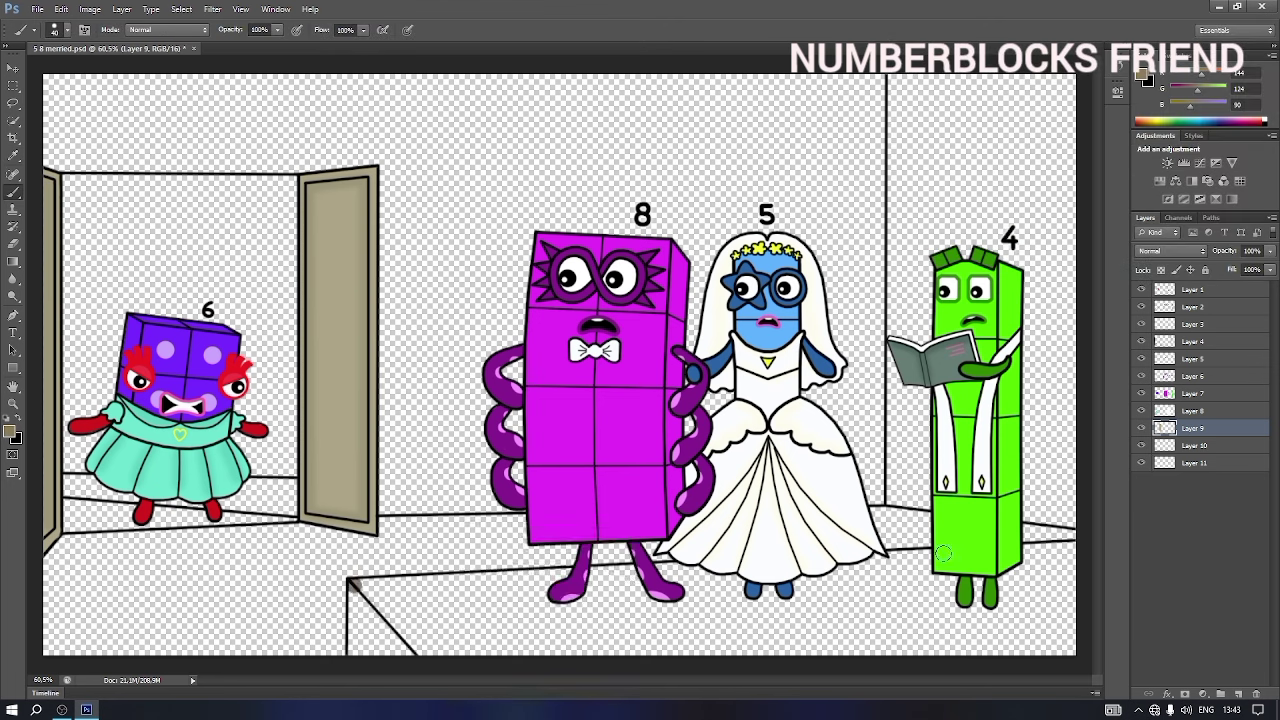
shift+click(1072, 548)
- Fill the rest of the platform's surface and side with the same brown using a larger brush
right_click(1022, 566)
click(1073, 560)
click(996, 574)
mouse_move(1034, 568)
mouse_down()
mouse_move(1069, 647)
mouse_move(1043, 580)
mouse_move(1028, 635)
mouse_move(998, 590)
mouse_move(920, 576)
mouse_up()
shift+click(369, 602)
mouse_move(366, 604)
mouse_down()
mouse_move(365, 655)
mouse_move(417, 647)
mouse_move(453, 616)
mouse_move(417, 651)
mouse_move(553, 620)
mouse_move(657, 648)
mouse_move(641, 605)
mouse_move(962, 601)
mouse_move(678, 651)
mouse_move(870, 634)
mouse_up()
- Shade the platform in darker brown (RGB 121, 104, 75) with a 215 px soft brush, leaving its upper edge lighter
click(1141, 77)
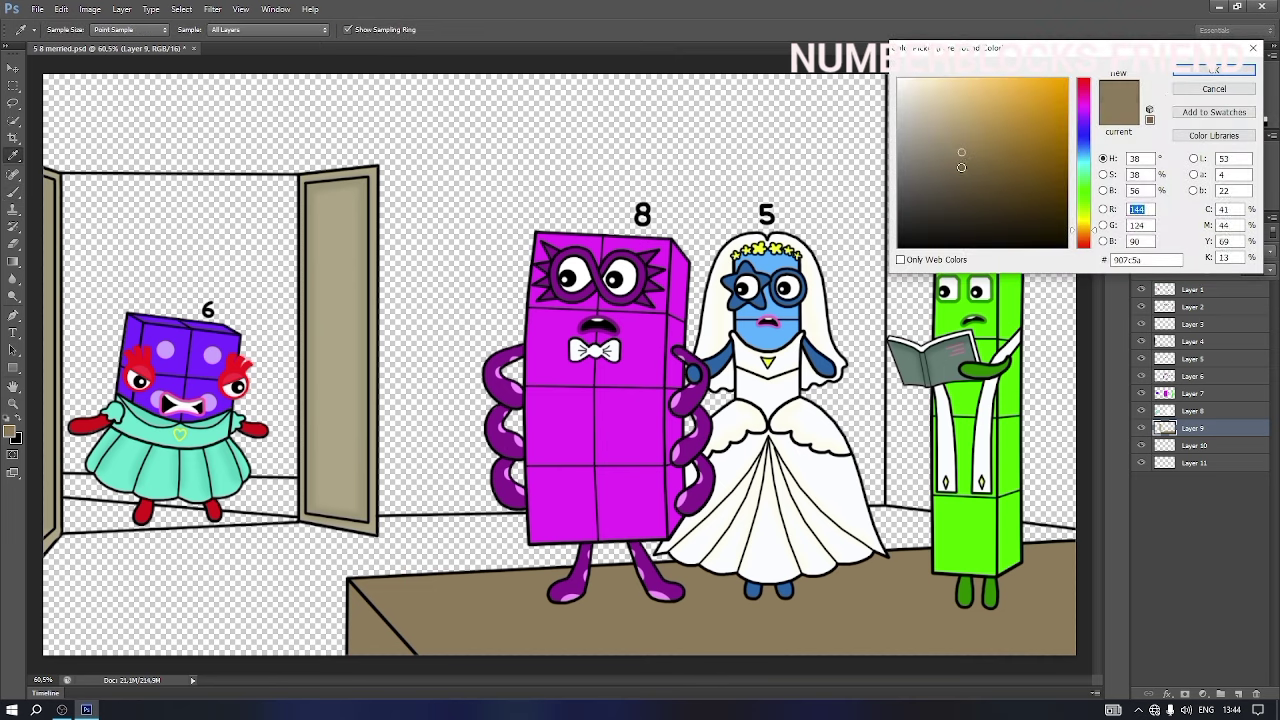
click(1214, 68)
right_click(830, 528)
click(543, 622)
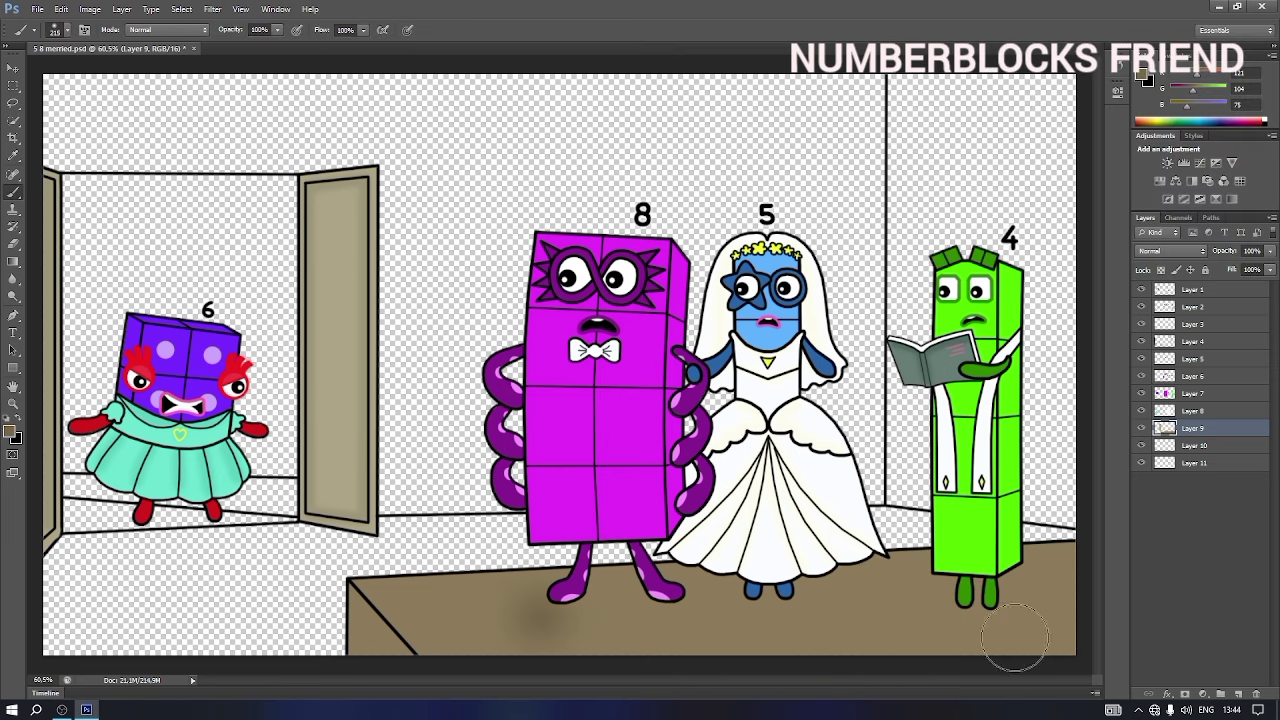
shift+click(1077, 609)
mouse_move(1076, 614)
mouse_down()
mouse_move(1001, 633)
mouse_move(410, 642)
mouse_up()
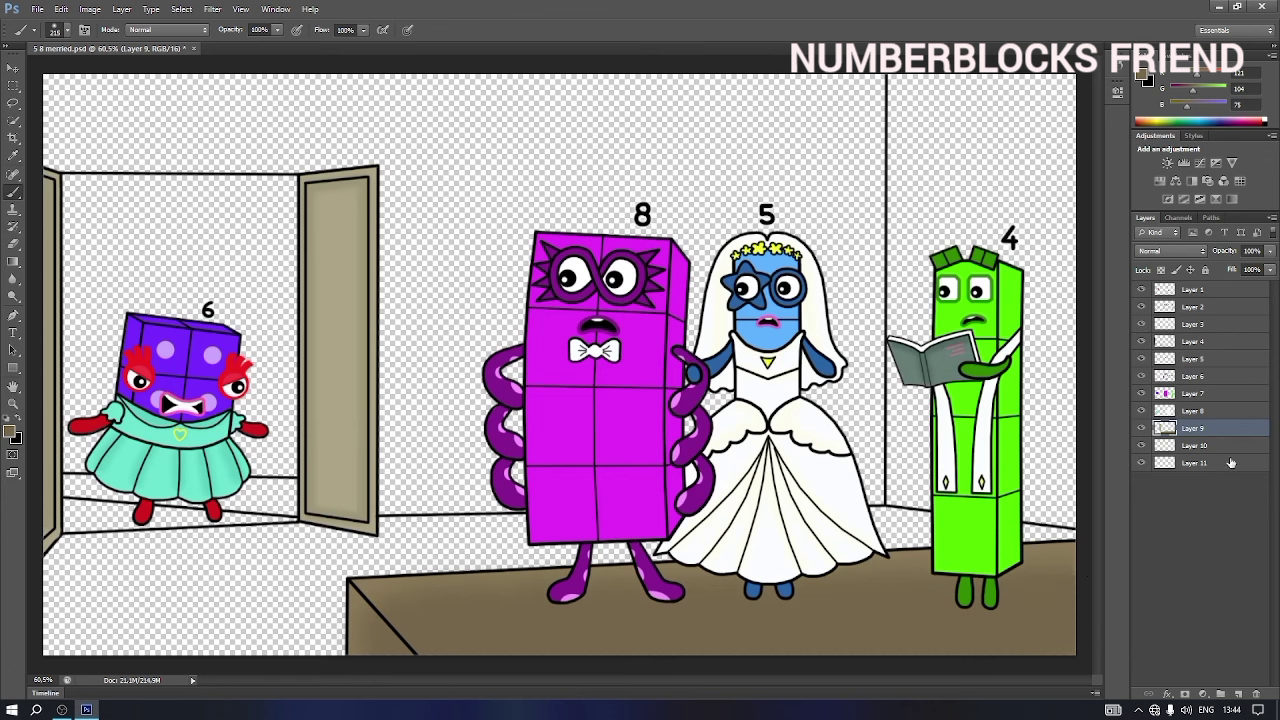
- Paint the room's floor grey-brown (RGB 111, 103, 97) on Layer 10 with a hard round brush
click(1200, 445)
click(1144, 76)
click(1087, 235)
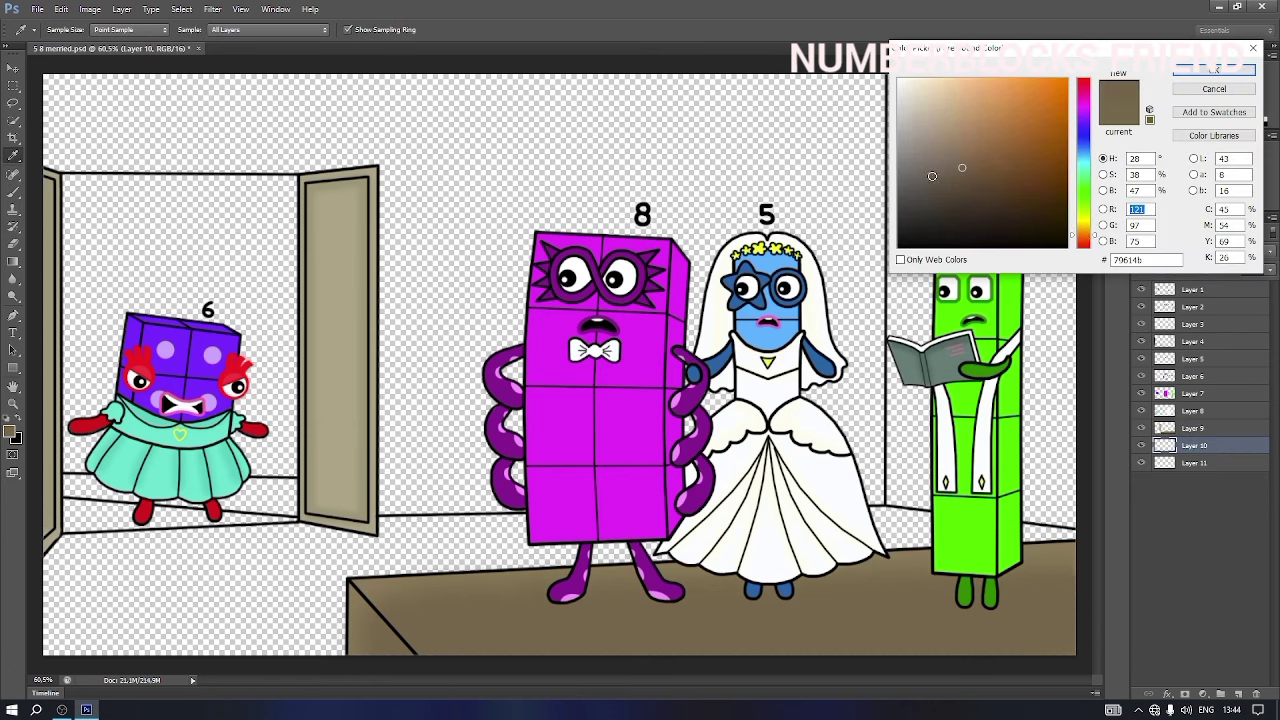
click(923, 167)
click(920, 174)
click(1242, 74)
right_click(390, 515)
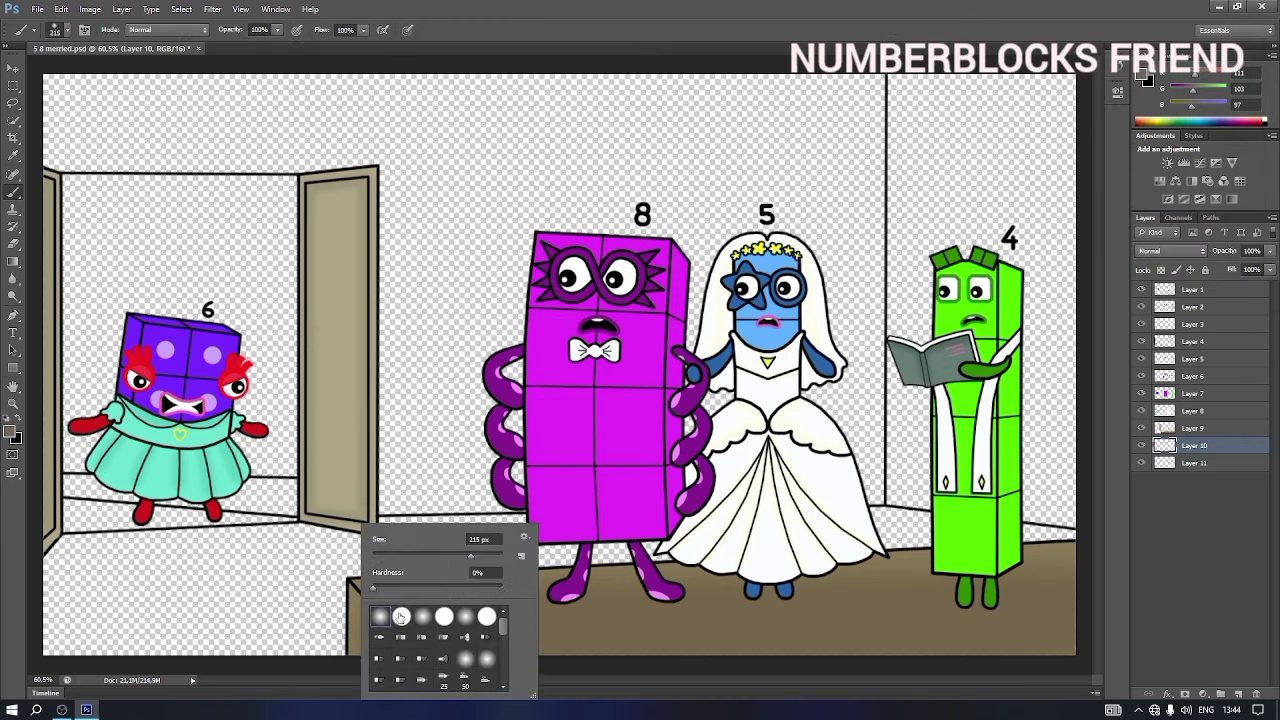
click(403, 616)
click(453, 555)
click(68, 562)
mouse_move(305, 550)
mouse_down()
mouse_move(90, 596)
mouse_move(48, 624)
mouse_move(345, 627)
mouse_move(341, 569)
mouse_move(350, 549)
mouse_move(377, 544)
mouse_move(882, 534)
mouse_move(1069, 558)
mouse_move(320, 597)
mouse_up()
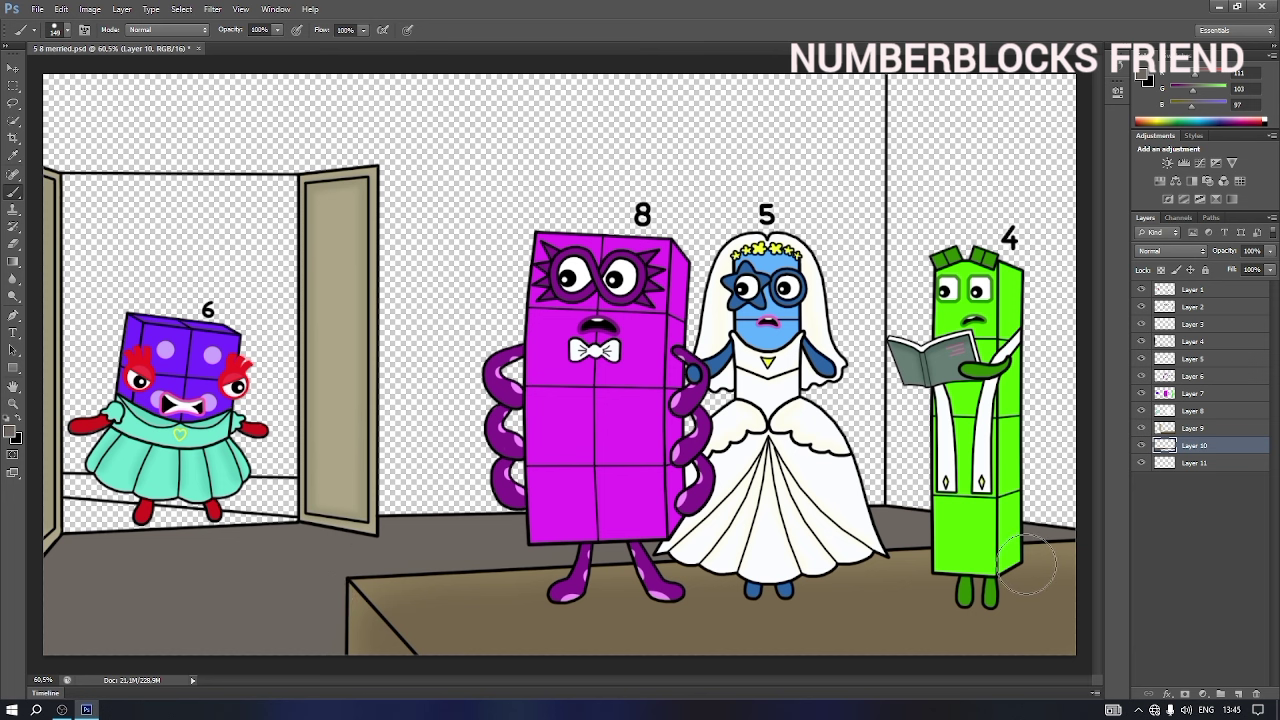
- Shade the floor in darker grey-brown #635b55 with a 226 px brush
click(1142, 76)
click(922, 181)
click(1210, 63)
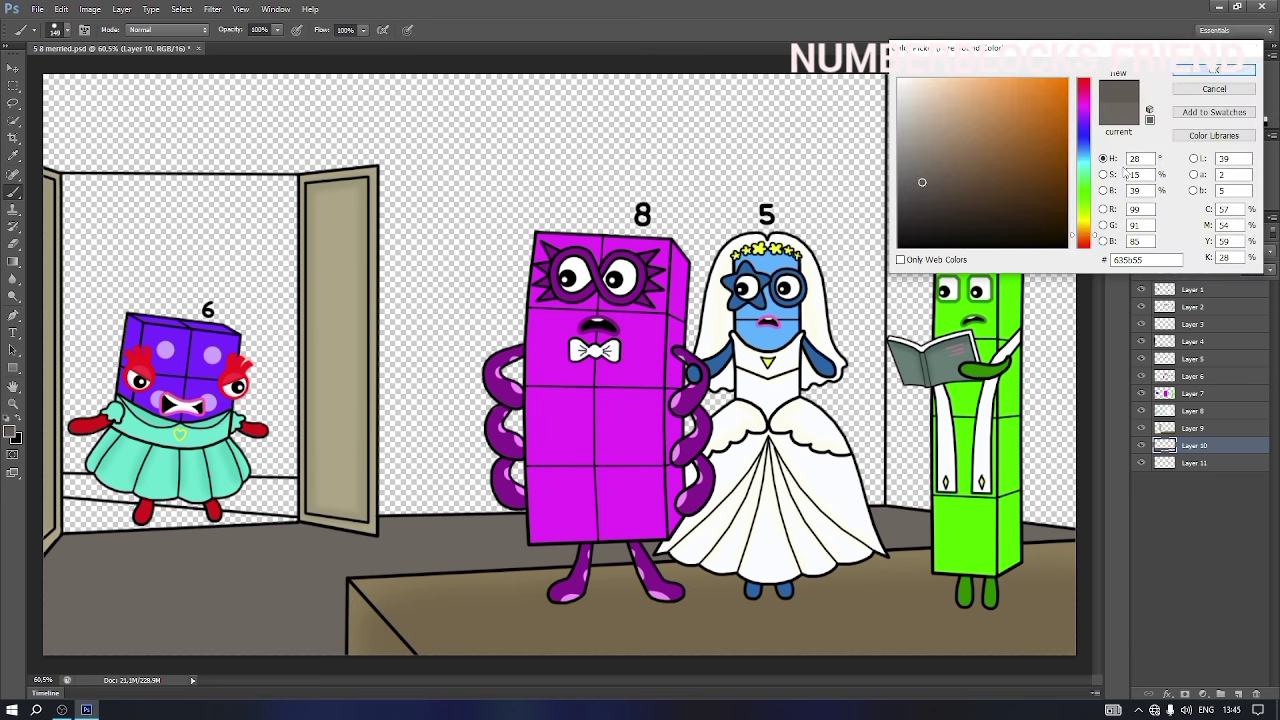
right_click(627, 574)
click(648, 621)
click(470, 604)
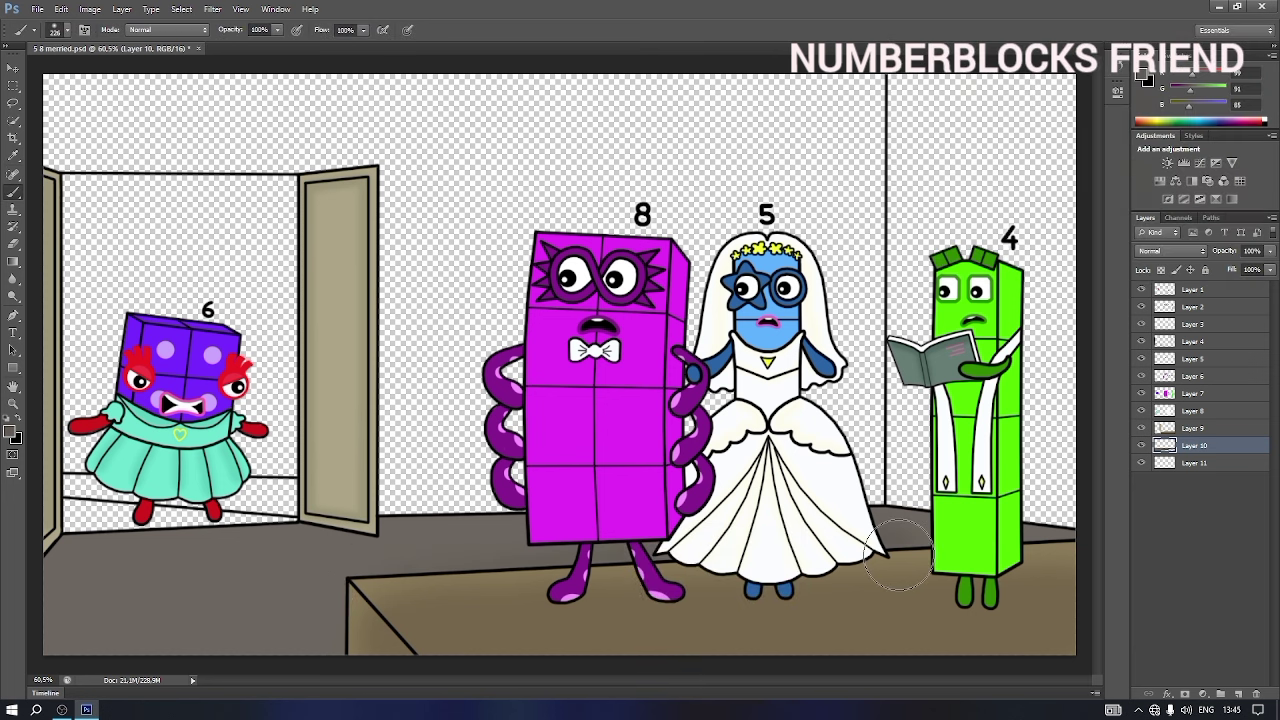
- Paint the back wall pale beige (RGB 214, 208, 170) on Layer 11 with a 154 px hard brush
click(1193, 463)
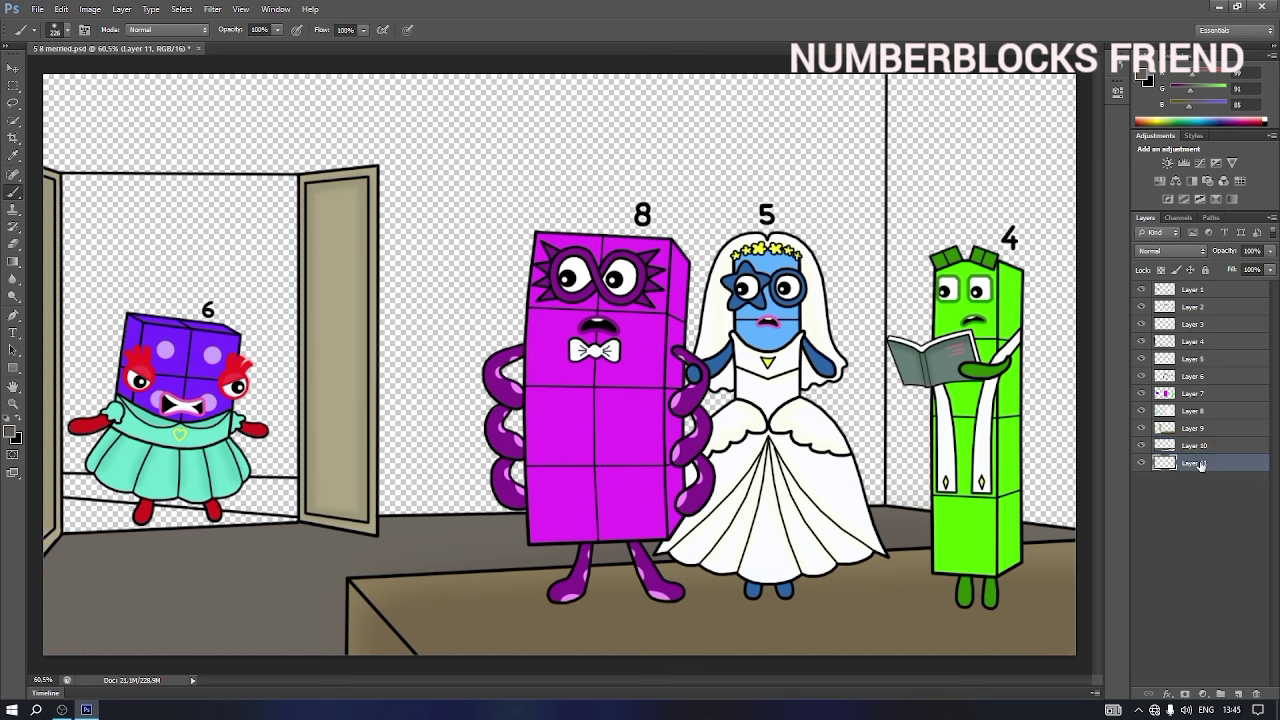
click(1145, 78)
click(1087, 227)
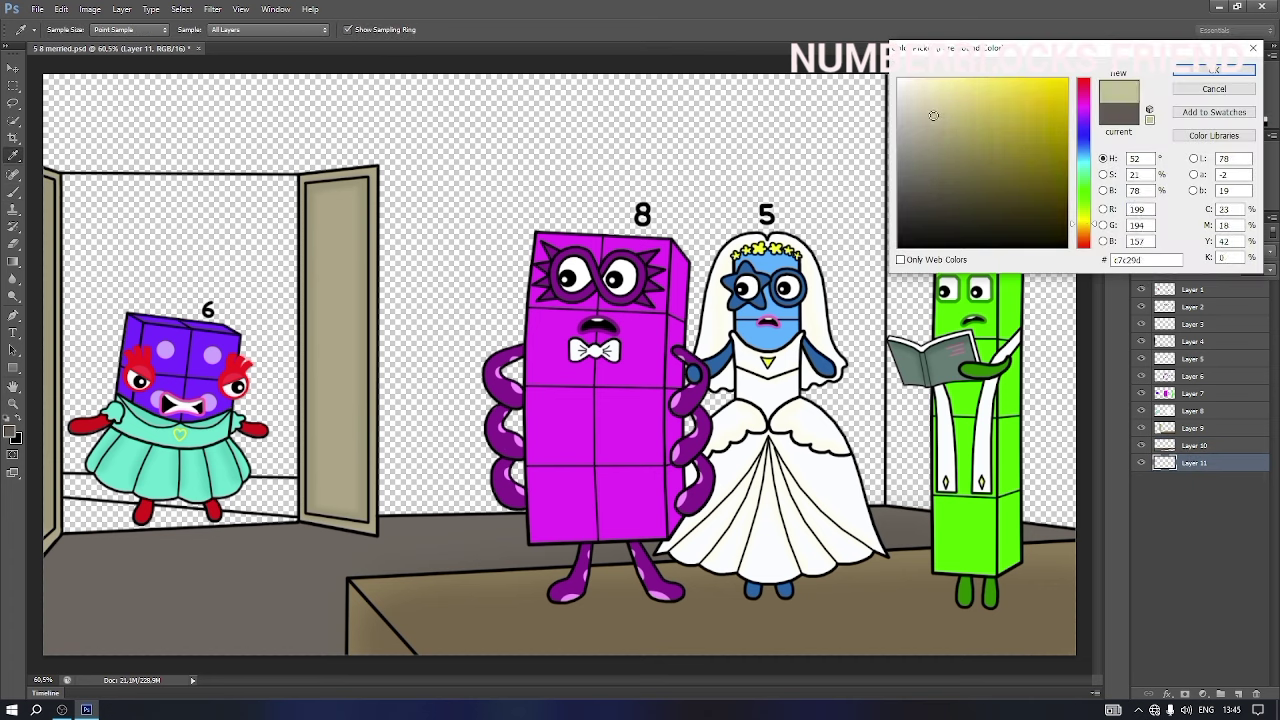
click(1214, 70)
right_click(566, 292)
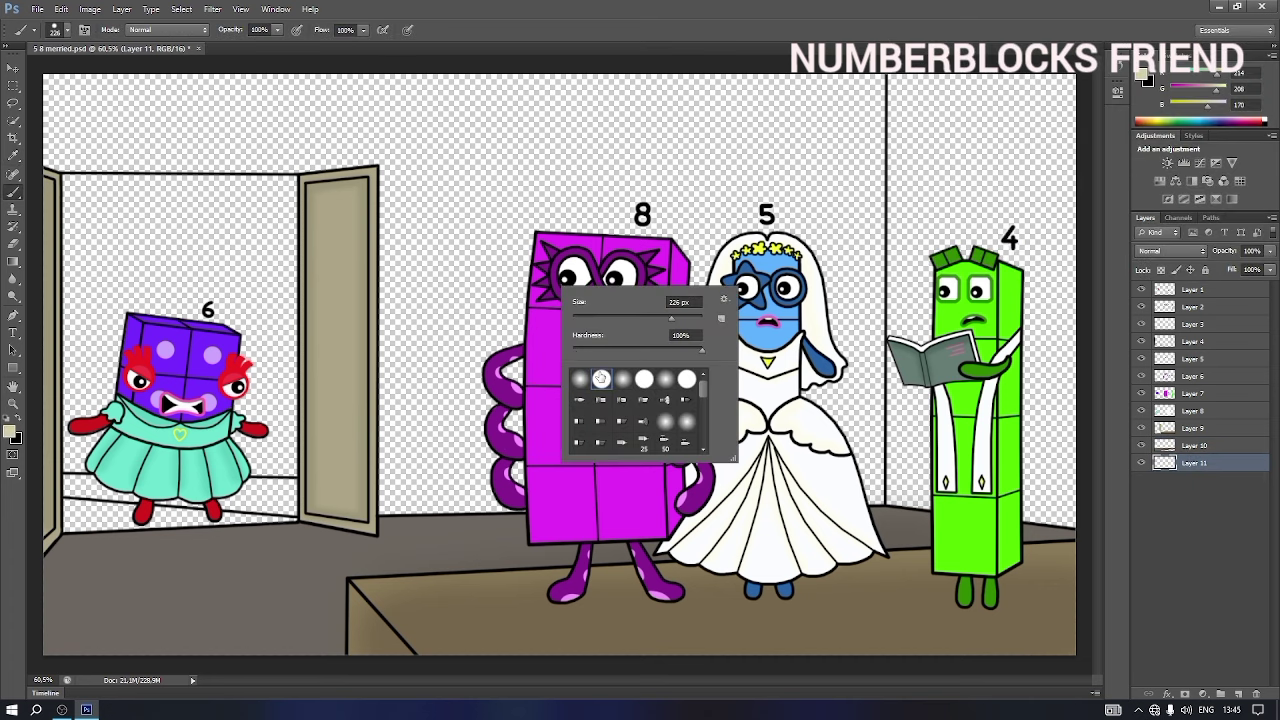
click(656, 319)
drag(60, 87, 61, 141)
mouse_move(251, 139)
mouse_down()
mouse_move(307, 142)
mouse_move(146, 93)
mouse_move(341, 119)
mouse_move(366, 174)
mouse_move(416, 89)
mouse_move(853, 87)
mouse_move(855, 503)
mouse_move(810, 320)
mouse_up()
mouse_move(456, 128)
mouse_down()
mouse_move(579, 175)
mouse_move(787, 216)
mouse_move(446, 204)
mouse_move(396, 243)
mouse_move(736, 246)
mouse_move(690, 330)
mouse_up()
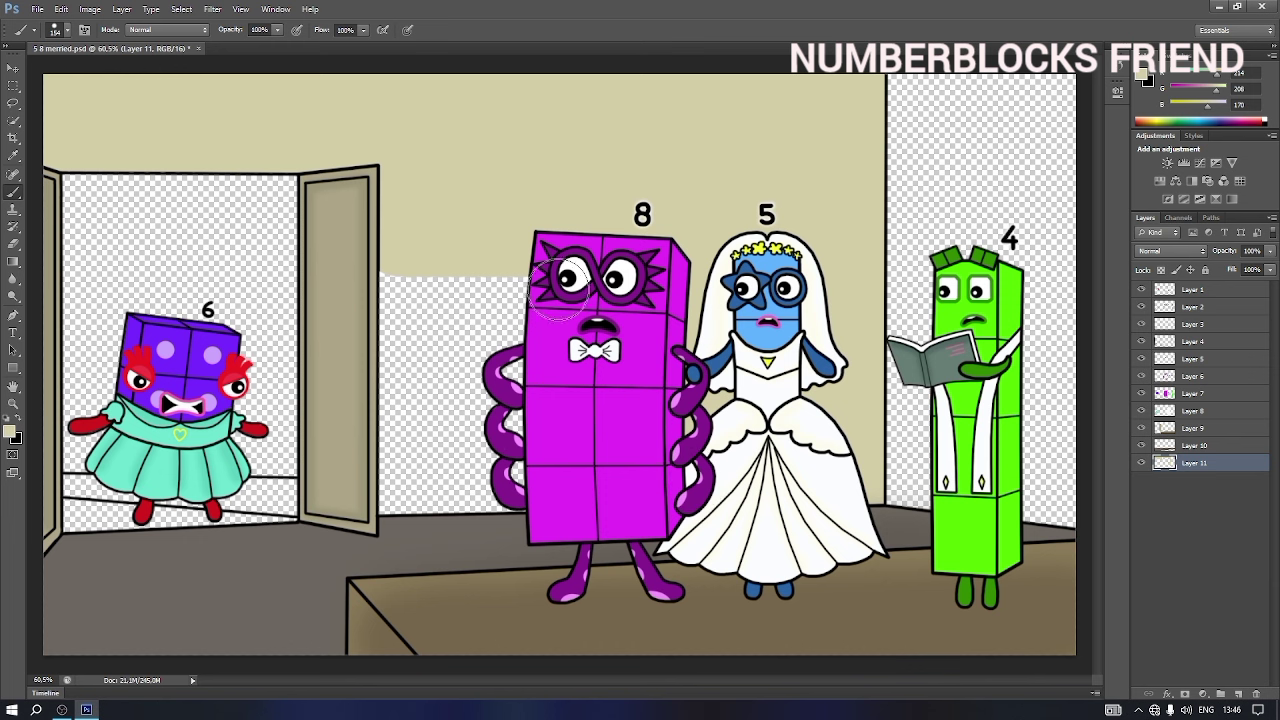
mouse_move(555, 290)
mouse_down()
mouse_move(466, 349)
mouse_move(400, 429)
mouse_move(472, 458)
mouse_move(425, 460)
mouse_up()
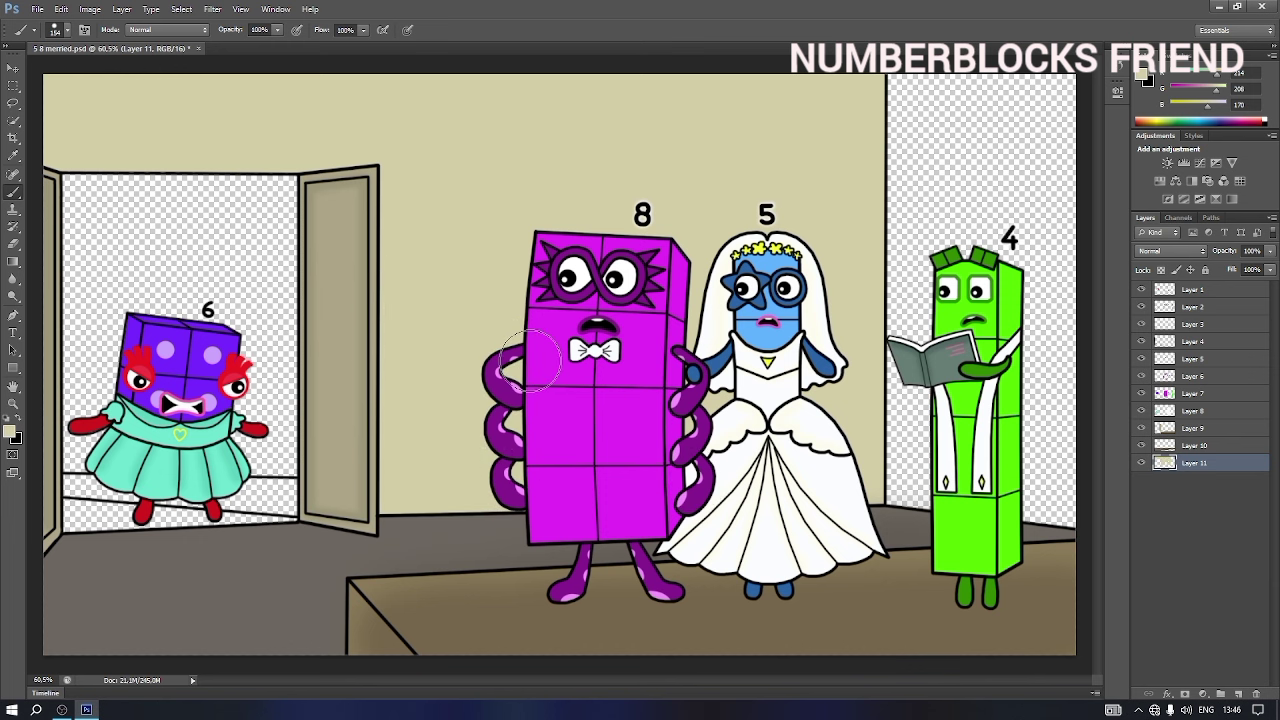
- Paint the side wall behind character 4 darker beige #bab385 on a new layer
click(1145, 76)
click(946, 124)
click(1201, 72)
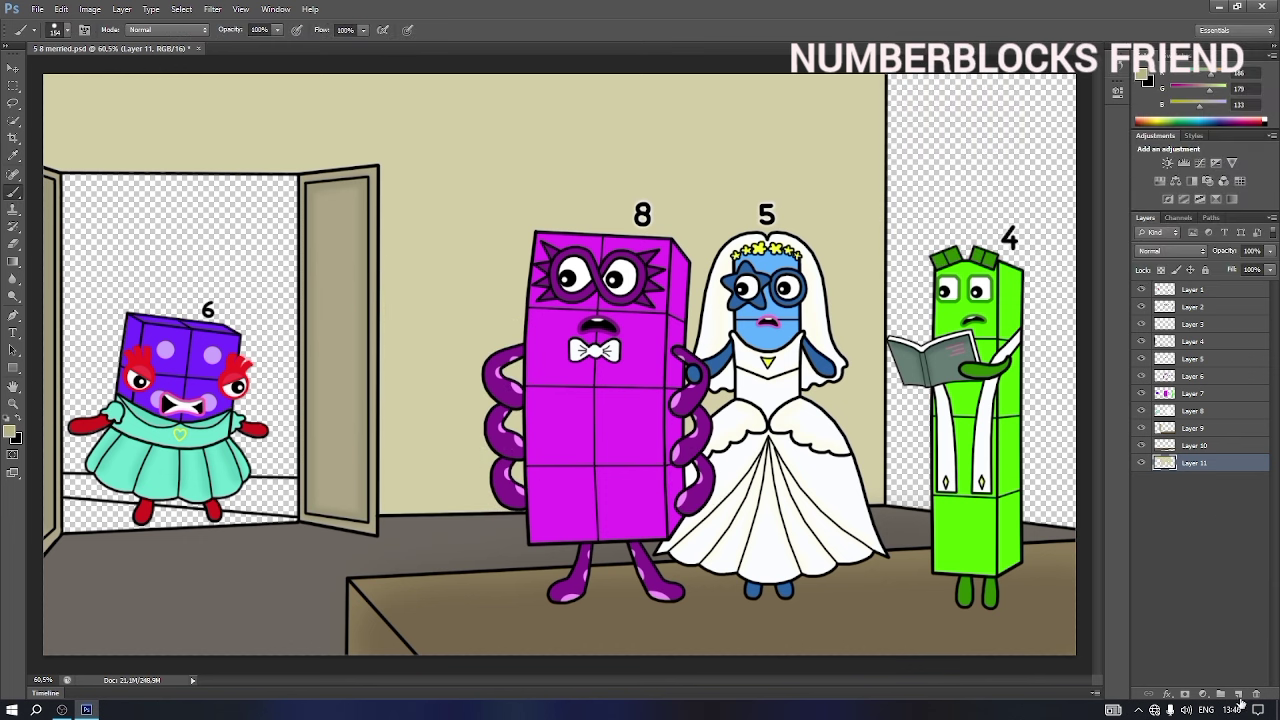
click(1239, 694)
mouse_move(892, 74)
mouse_down()
mouse_move(970, 120)
mouse_move(903, 165)
mouse_move(1070, 280)
mouse_move(900, 360)
mouse_move(1060, 410)
mouse_move(895, 485)
mouse_move(1045, 500)
mouse_move(980, 480)
mouse_up()
- Paint the path outside the doorway brown (RGB 140, 105, 80) on Layer 12 with a 33 px brush
click(1145, 78)
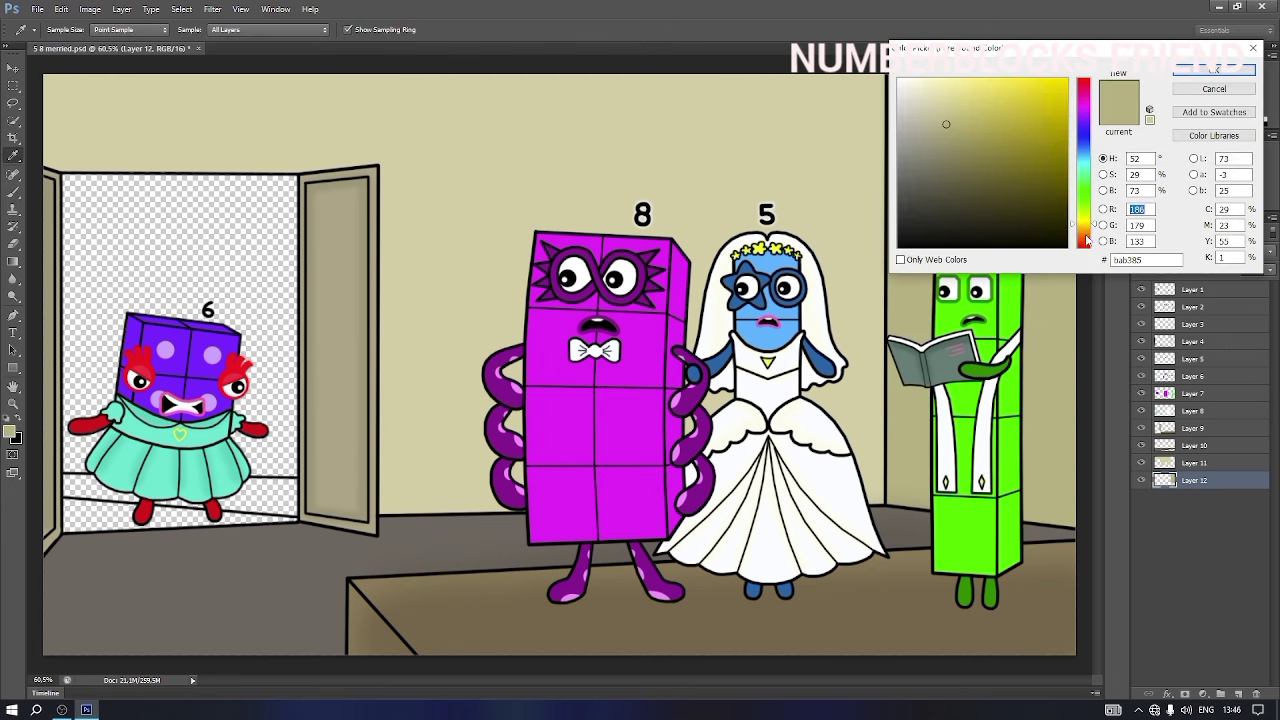
drag(1087, 240, 1084, 236)
drag(936, 165, 969, 156)
click(1214, 70)
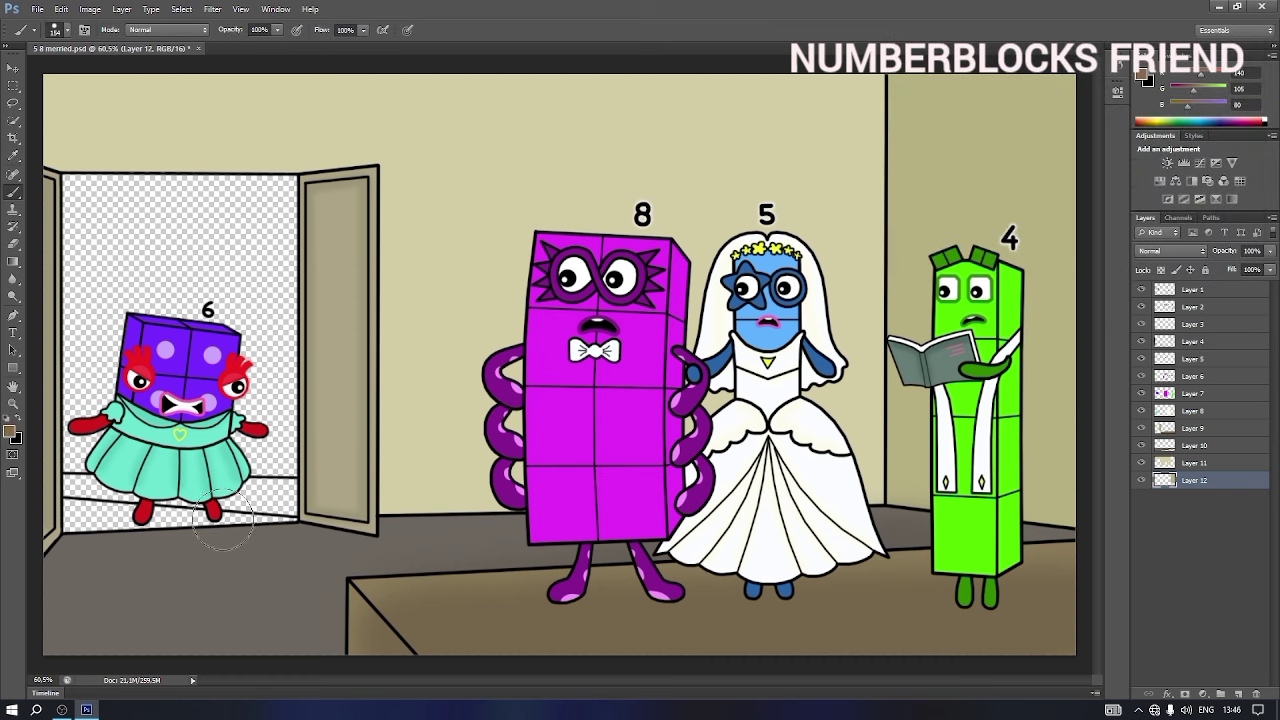
right_click(222, 519)
drag(272, 548, 248, 548)
drag(67, 505, 198, 531)
mouse_move(295, 524)
mouse_down()
mouse_move(77, 509)
mouse_move(166, 530)
mouse_move(87, 528)
mouse_up()
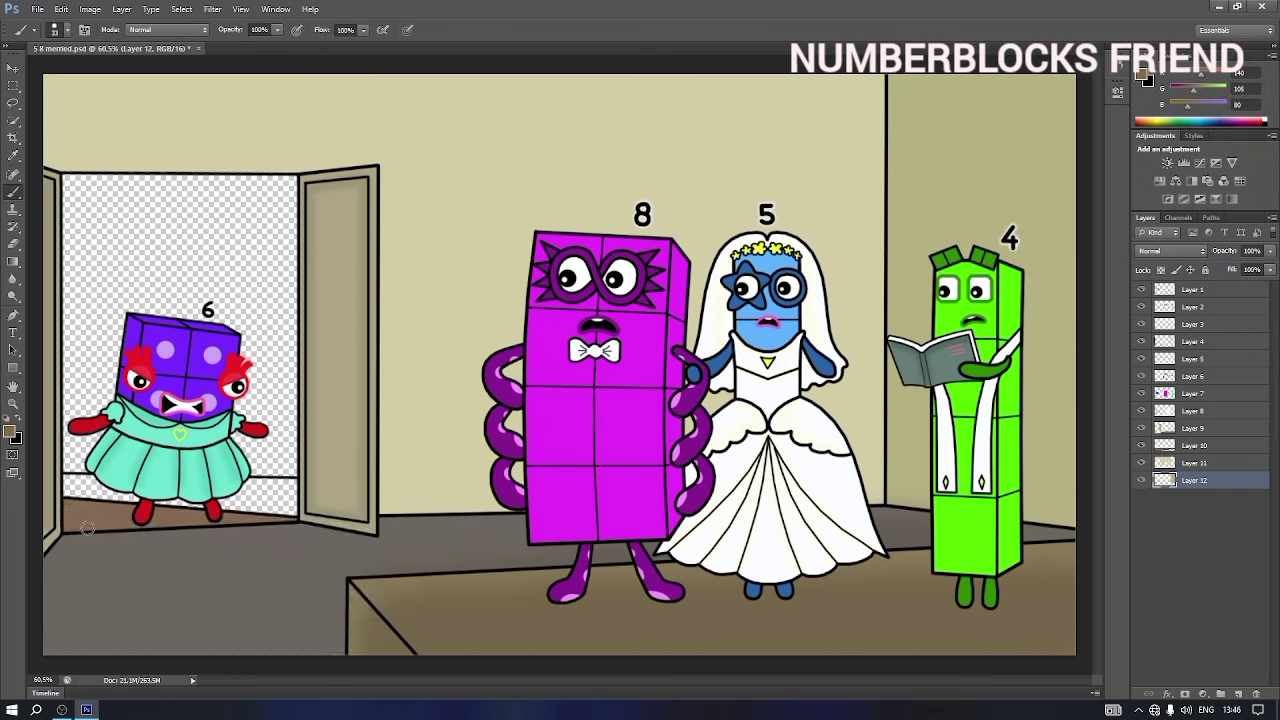
- Paint the grass strip behind character 6 green (#019f09) on a new layer
click(1237, 694)
click(1145, 77)
click(1083, 190)
click(1066, 142)
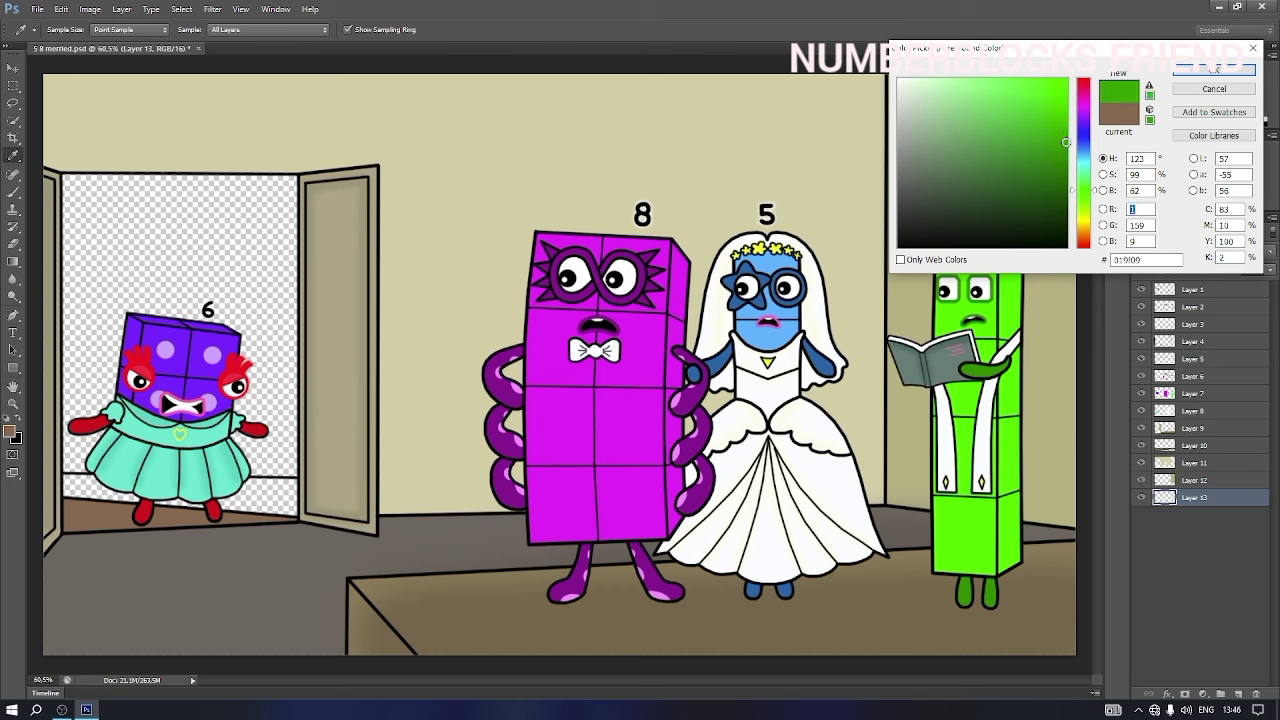
click(1214, 69)
shift+click(297, 485)
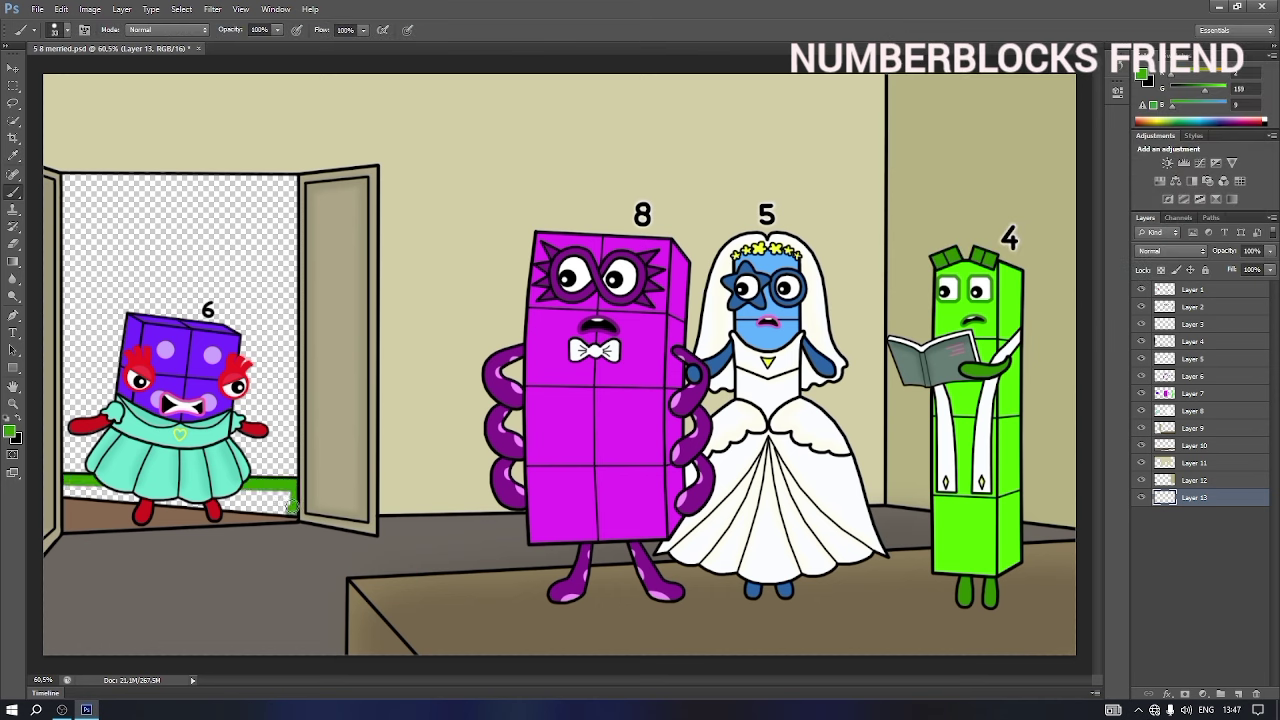
mouse_move(291, 504)
mouse_down()
mouse_move(88, 497)
mouse_move(151, 495)
mouse_up()
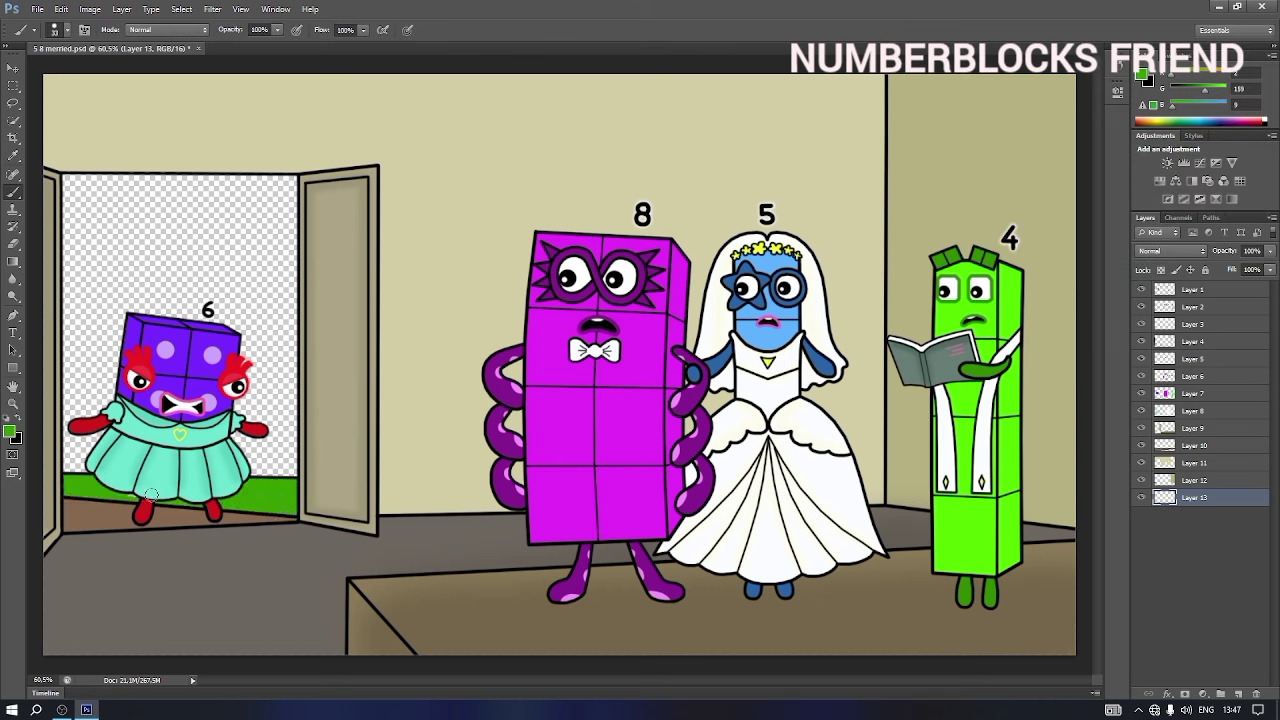
- Paint dark green (RGB 0, 100, 5) bushes behind the grass on a new Layer 14 with a 62 px brush
click(1142, 75)
click(1063, 181)
click(1214, 69)
right_click(323, 457)
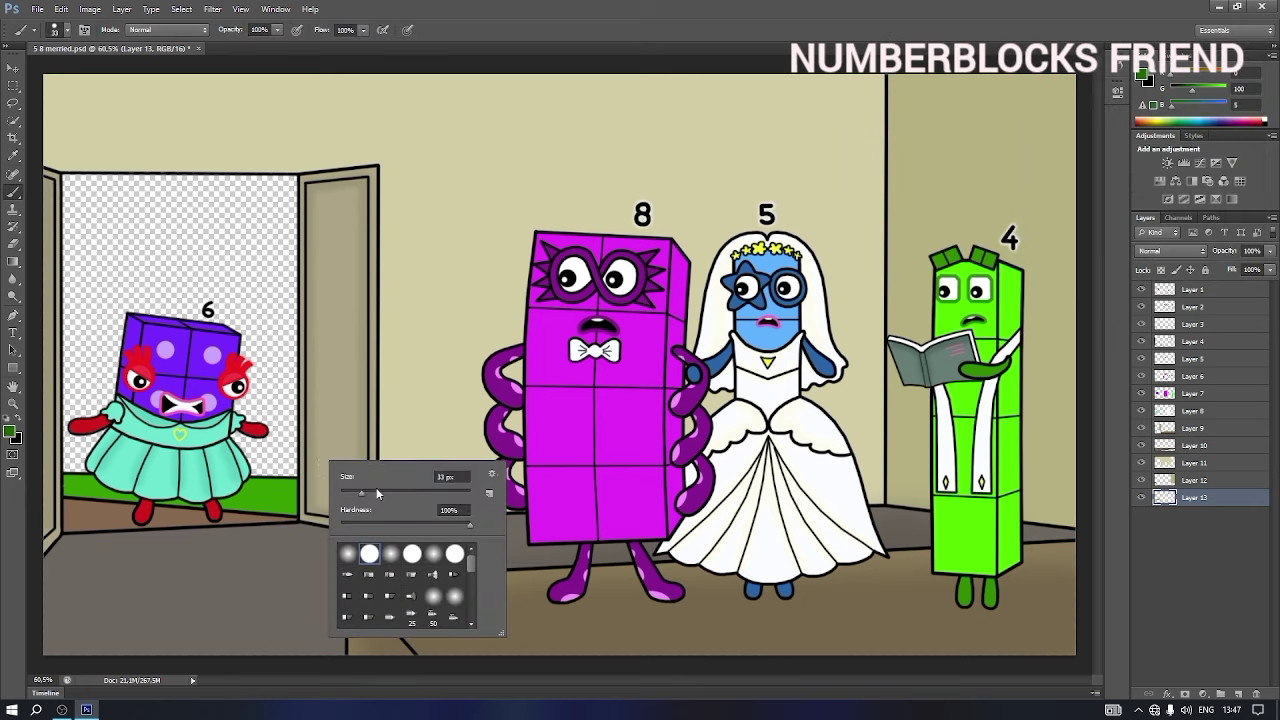
click(379, 492)
drag(290, 467, 249, 472)
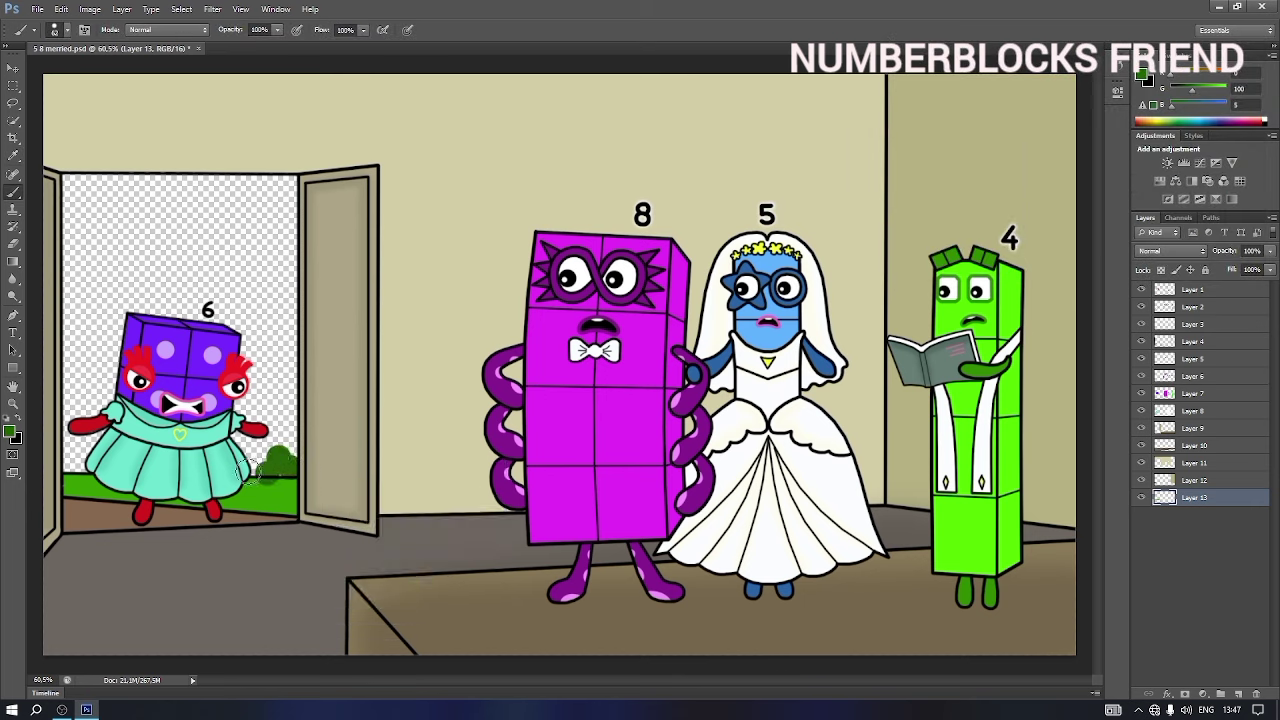
key(ctrl+z)
click(1238, 694)
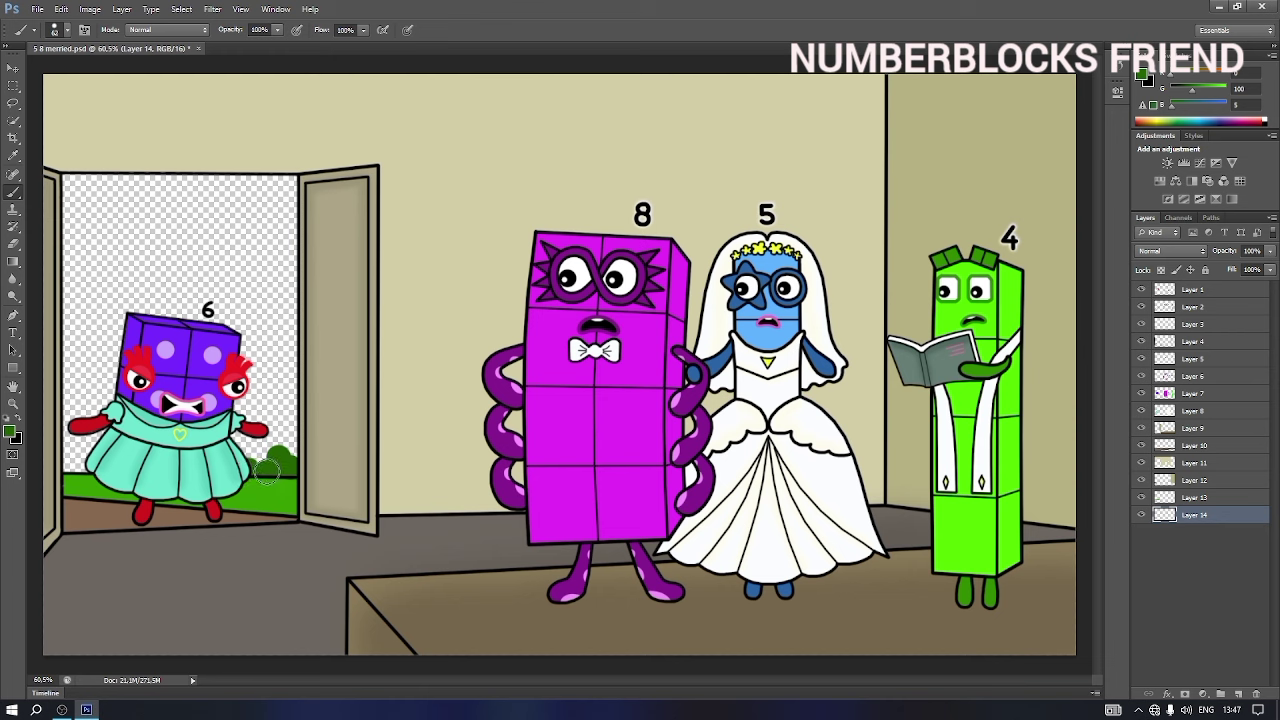
drag(248, 470, 298, 466)
drag(91, 476, 74, 475)
- Fill the doorway's sky with light blue on a new Layer 15 placed below the bushes layer
click(1238, 694)
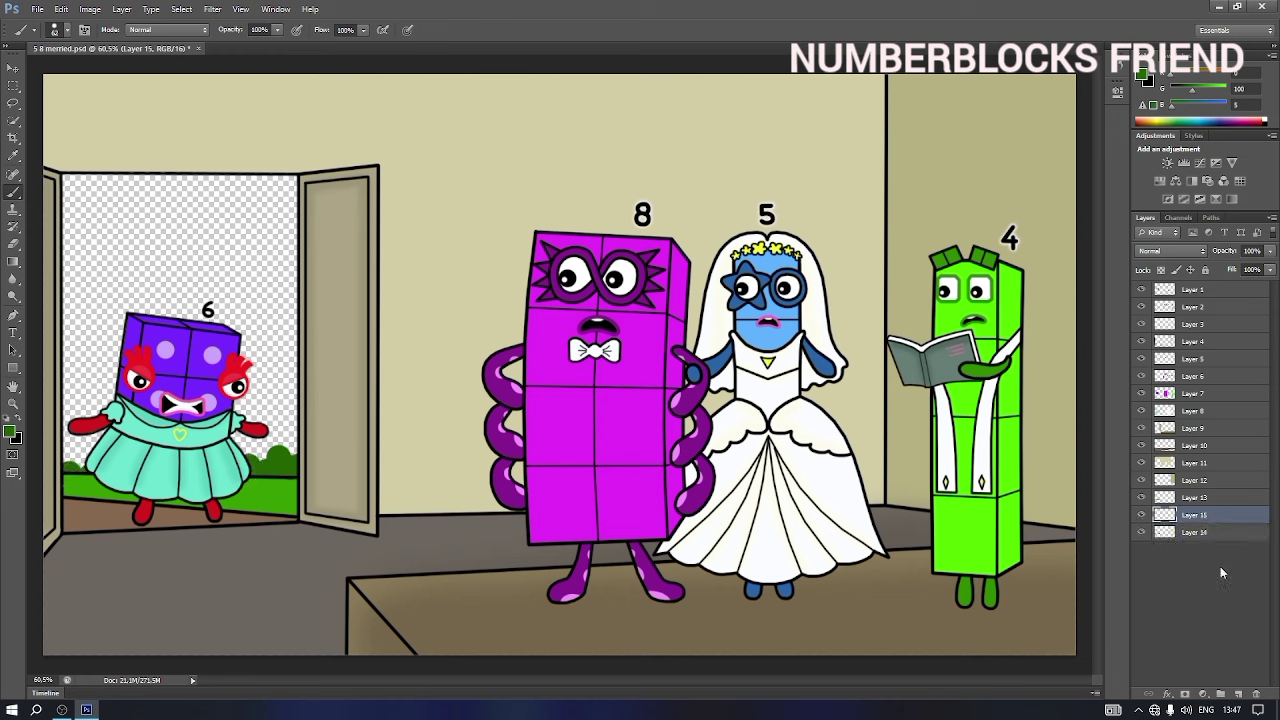
drag(1214, 516, 1208, 541)
click(1140, 76)
click(1086, 152)
click(1033, 79)
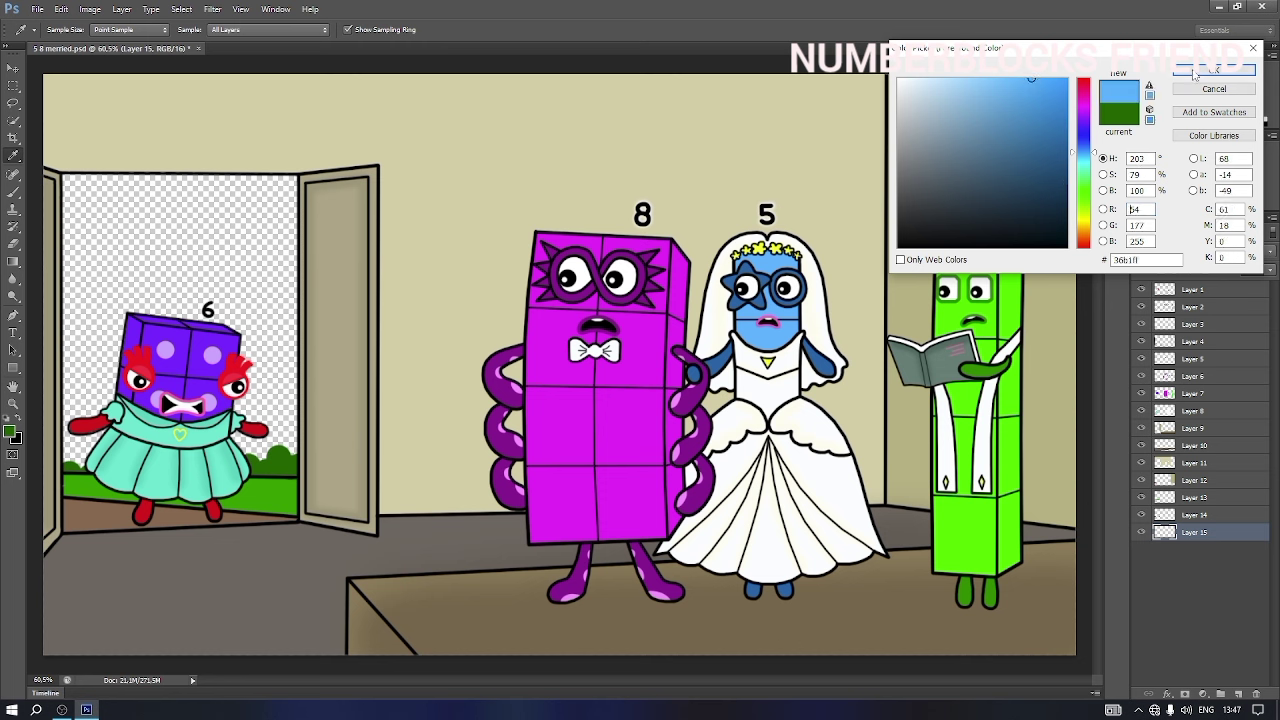
click(1208, 64)
right_click(146, 307)
click(262, 340)
mouse_move(94, 221)
mouse_down()
mouse_move(224, 220)
mouse_move(96, 385)
mouse_move(234, 405)
mouse_up()
- Add a pale yellow glow above the bushes at the horizon with a 442 px soft brush
click(1140, 76)
click(1086, 226)
click(978, 80)
click(1208, 64)
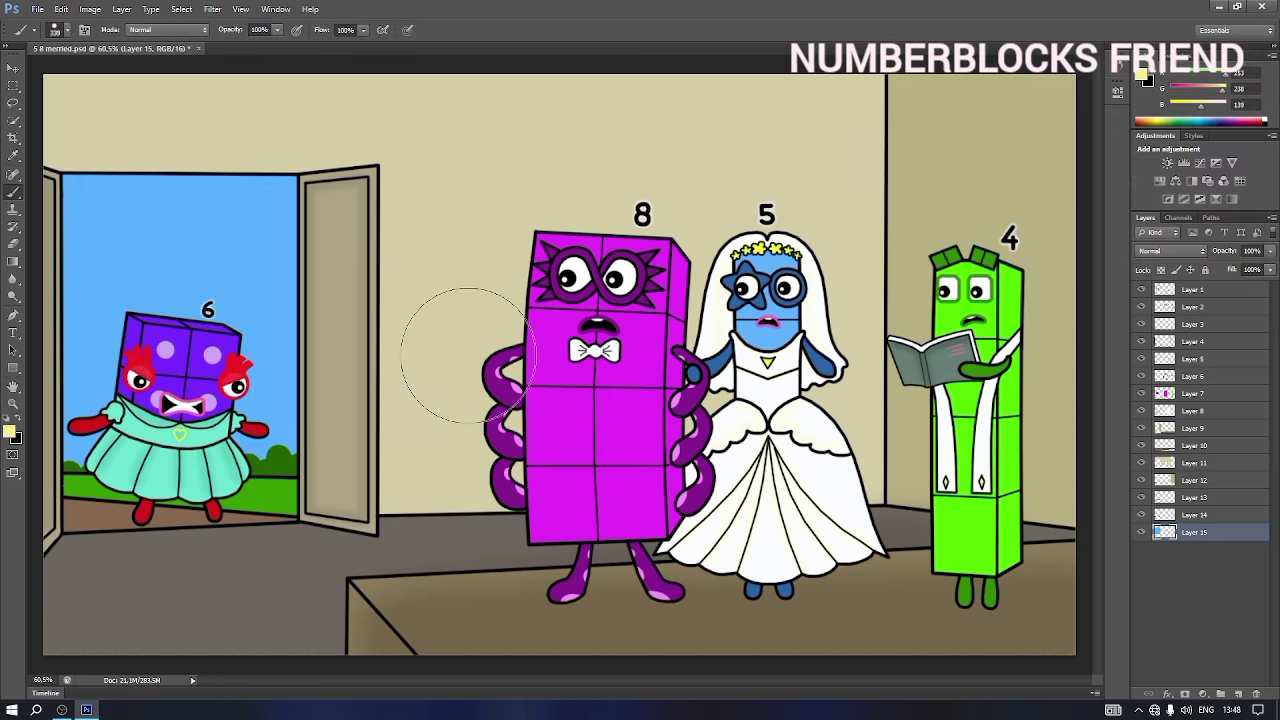
right_click(245, 441)
click(367, 474)
drag(90, 499, 305, 489)
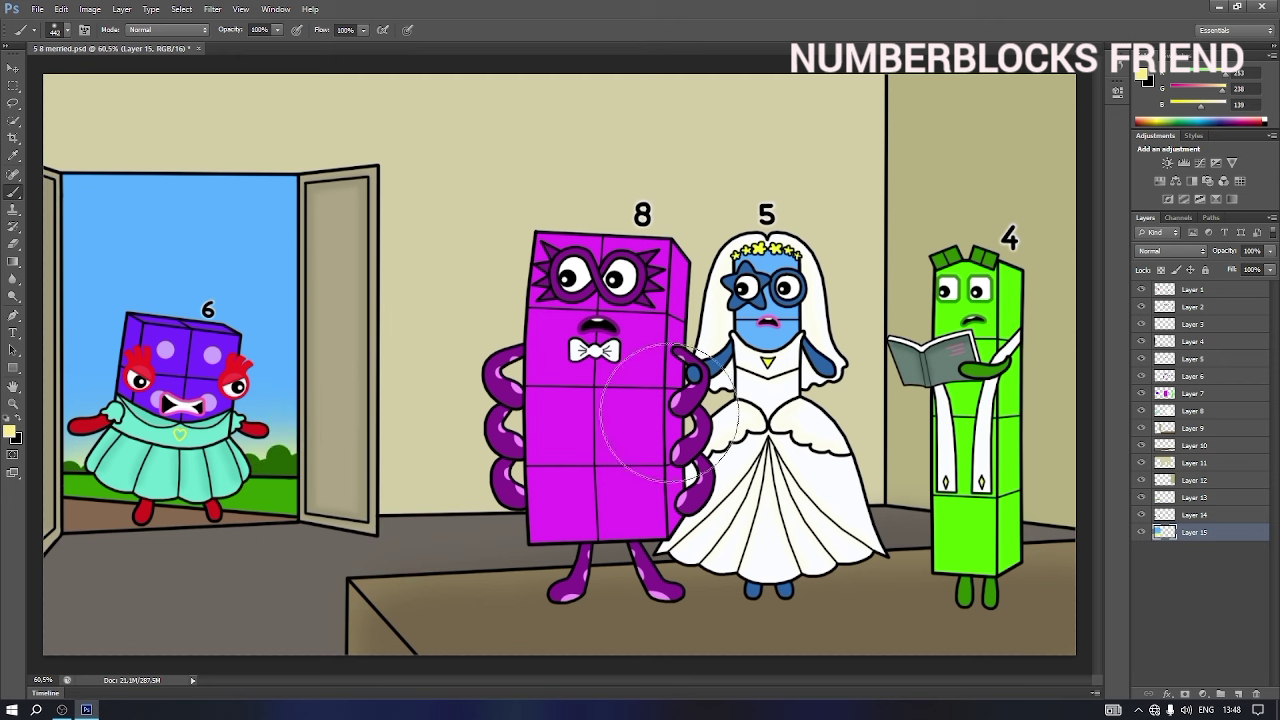
- Set the brush size to 15 px and collapse the side panels to view the whole drawing
right_click(695, 397)
click(716, 429)
double_click(735, 489)
scroll(657, 429, down, 2)
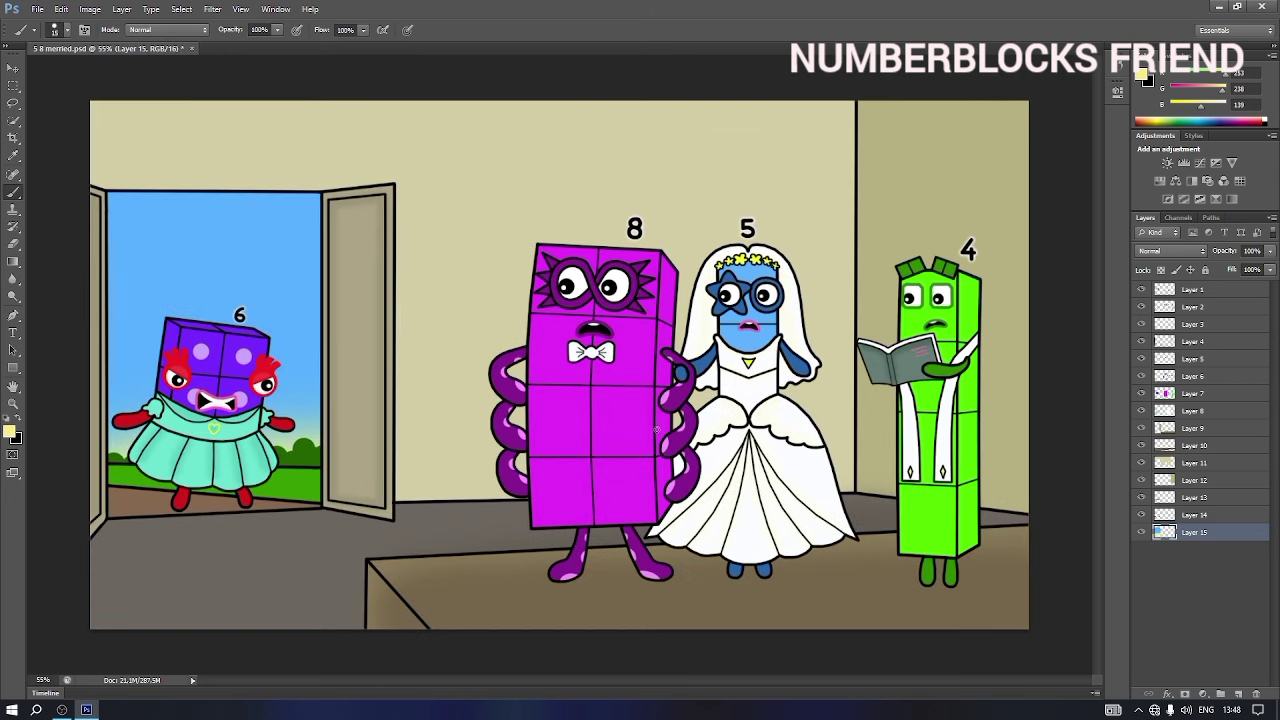
click(1275, 52)
scroll(740, 285, up, 1)
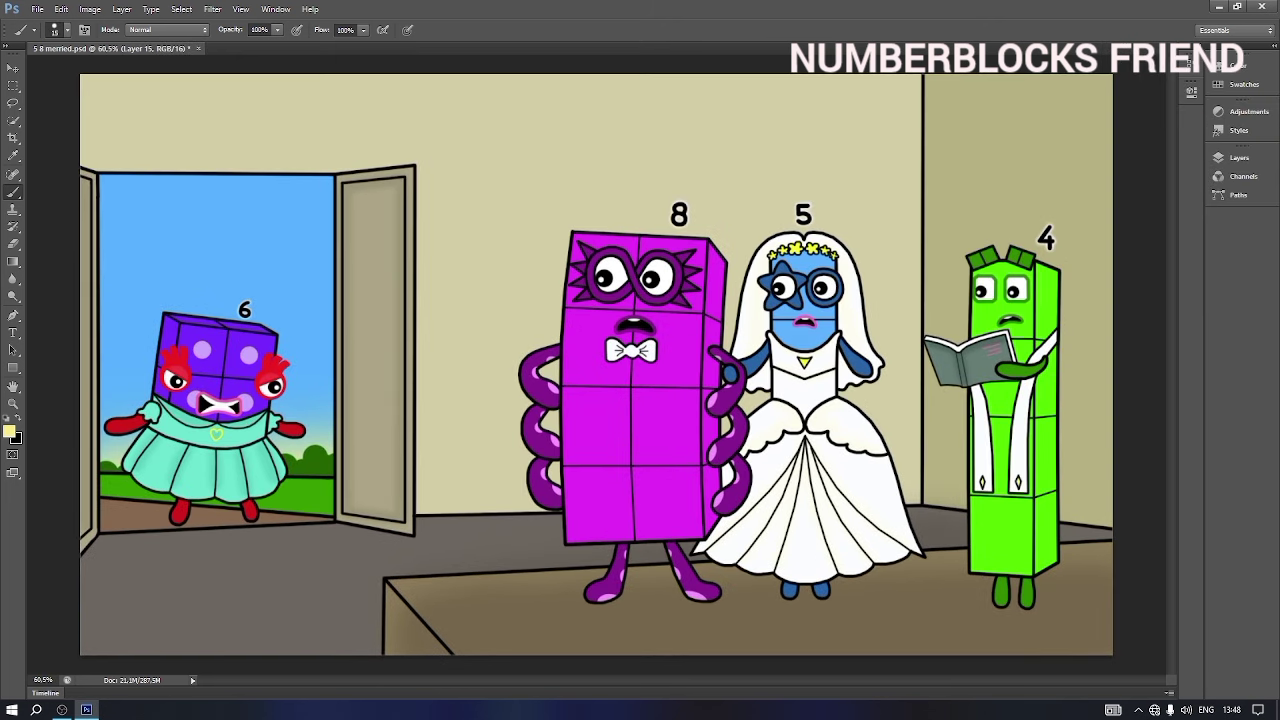